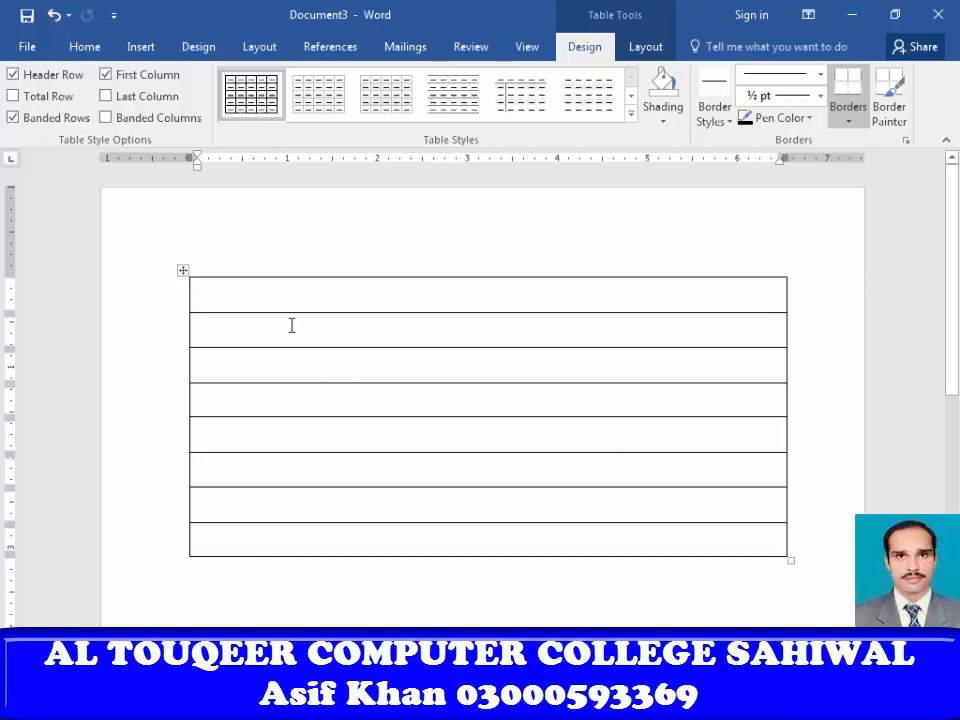
Fill the table's eight rows from top to bottom with 1, 2, 3, 4, 56, 7, 8 and 9
{"action": "type", "text": "1"}
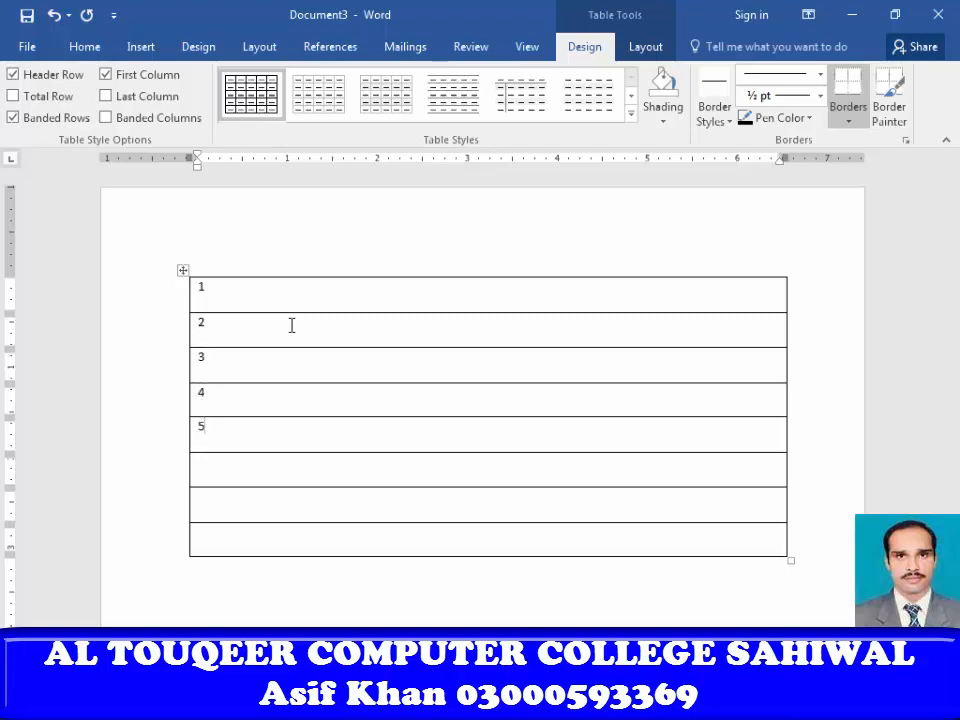
{"action": "type", "text": "6"}
{"action": "key", "text": "Down"}
{"action": "type", "text": "7"}
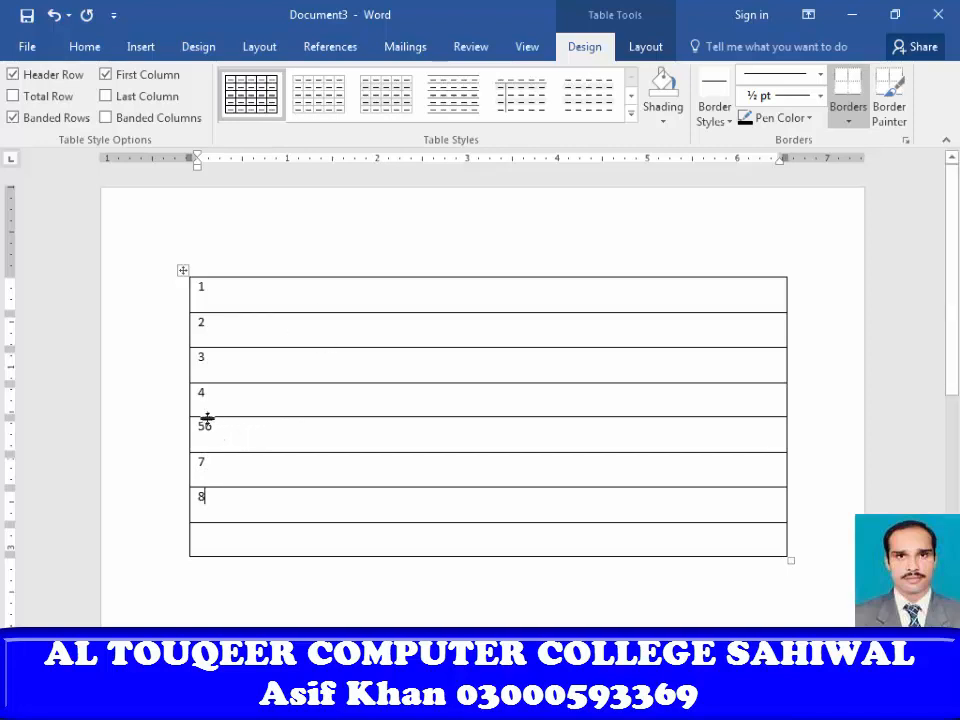
{"action": "left_click", "coordinate": [210, 535]}
Try the dark green grid style on the table, and replace it with the light green-bordered style from the first Grid Tables row
{"action": "left_click", "coordinate": [631, 114]}
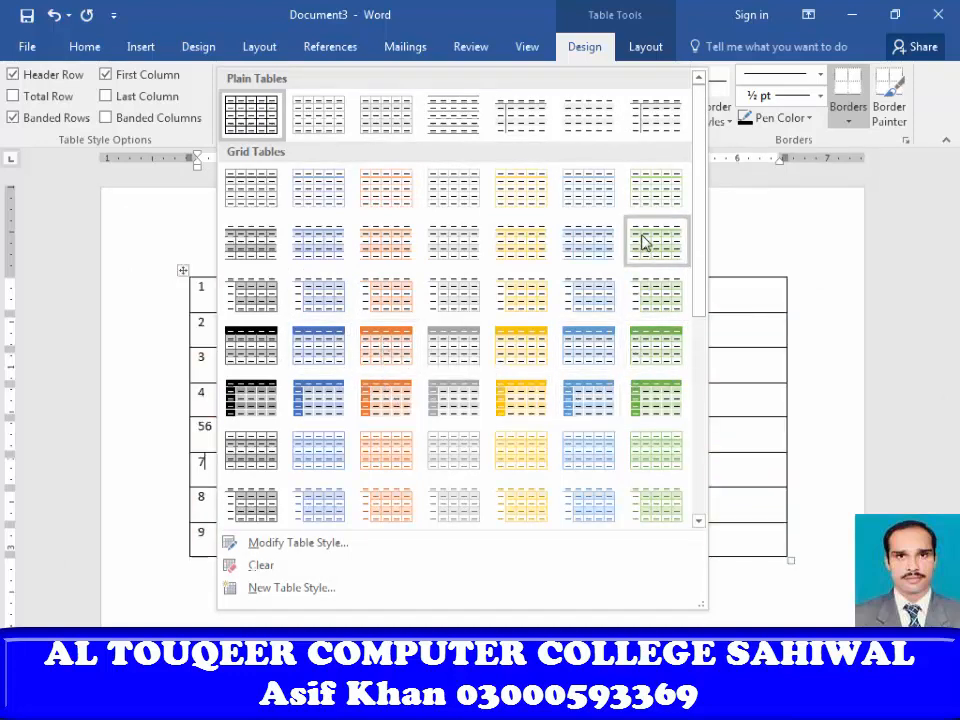
{"action": "left_click", "coordinate": [663, 408]}
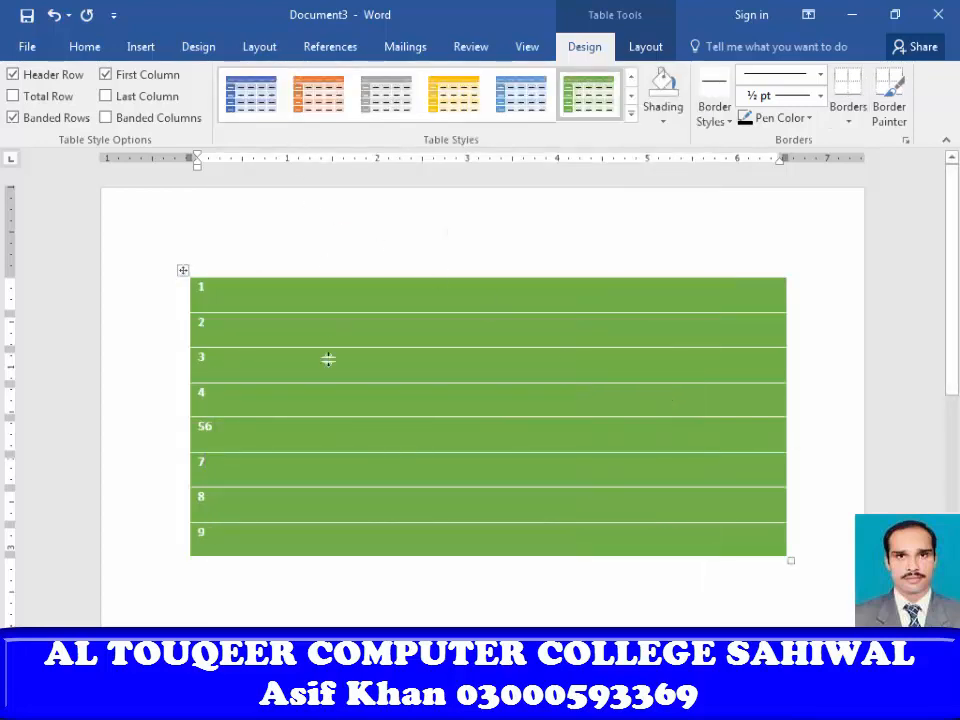
{"action": "left_click", "coordinate": [631, 113]}
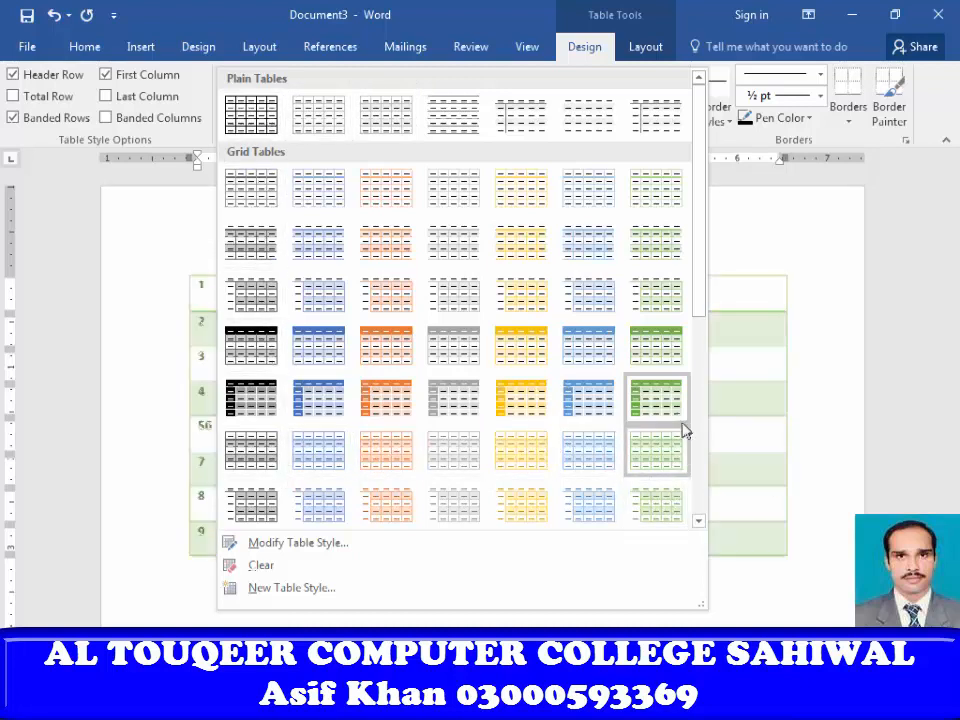
{"action": "left_click", "coordinate": [659, 203]}
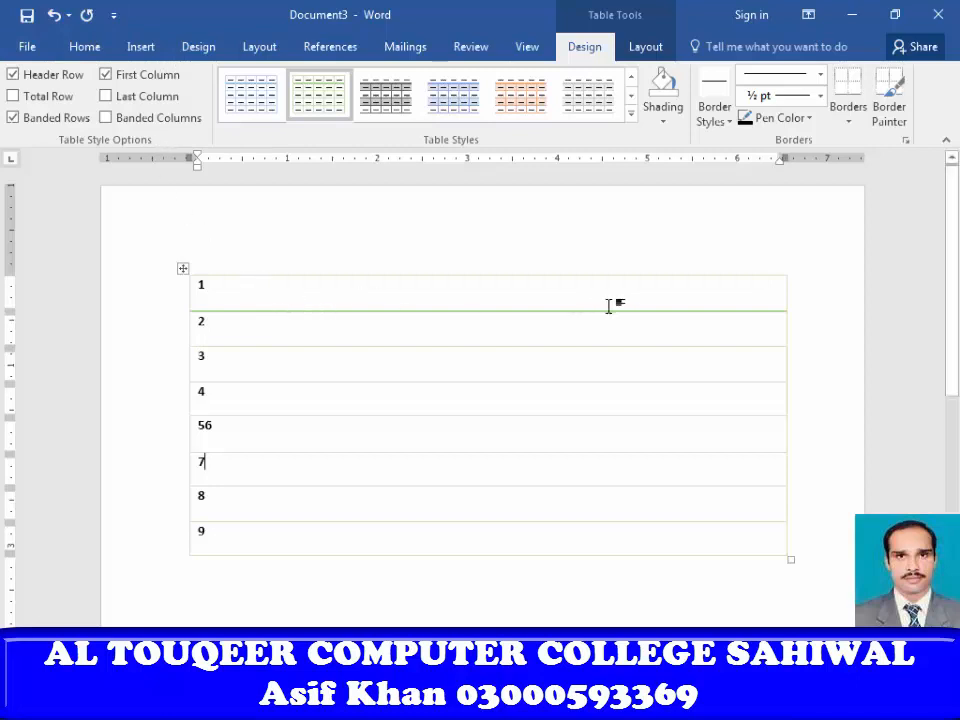
Turn the table's Header Row option off and back on
{"action": "left_click", "coordinate": [22, 74]}
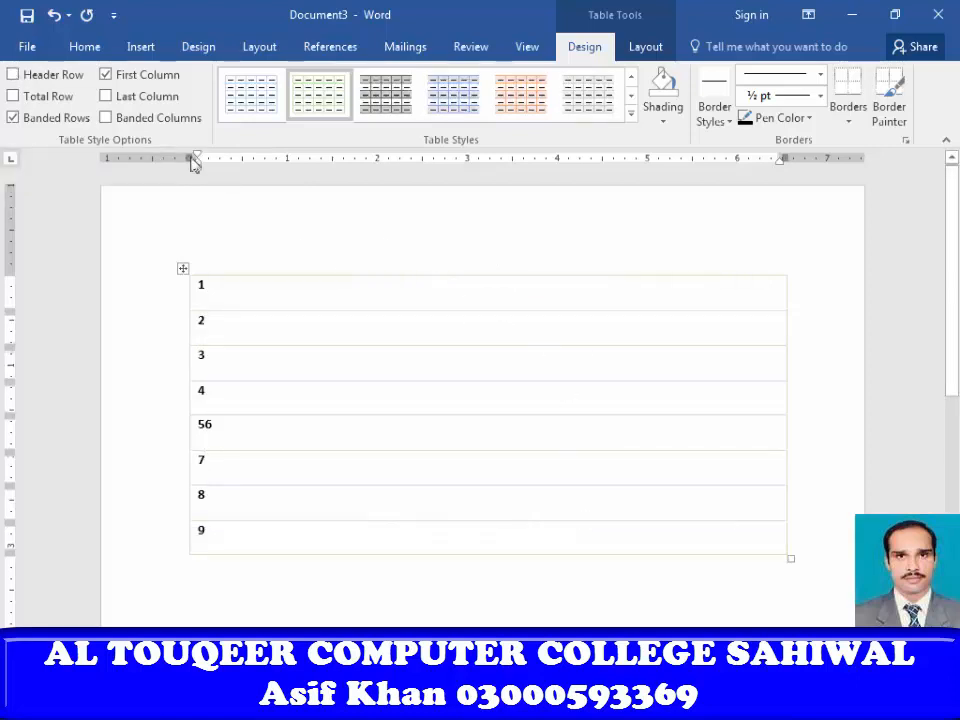
{"action": "left_click", "coordinate": [13, 75]}
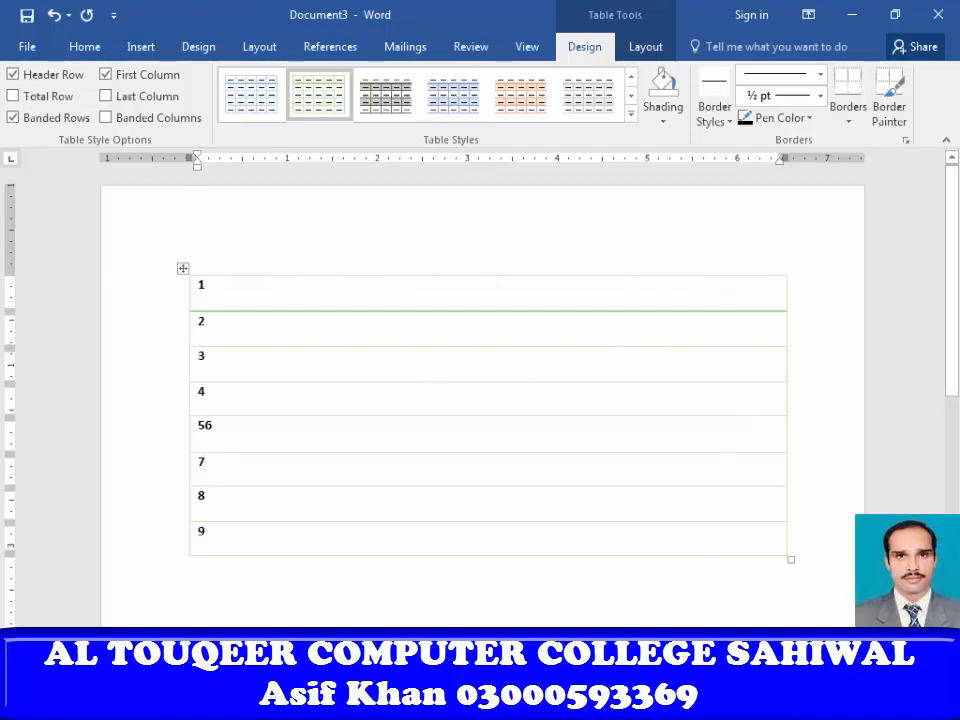
Shade the first table row with the gold theme color
{"action": "left_click", "coordinate": [663, 119]}
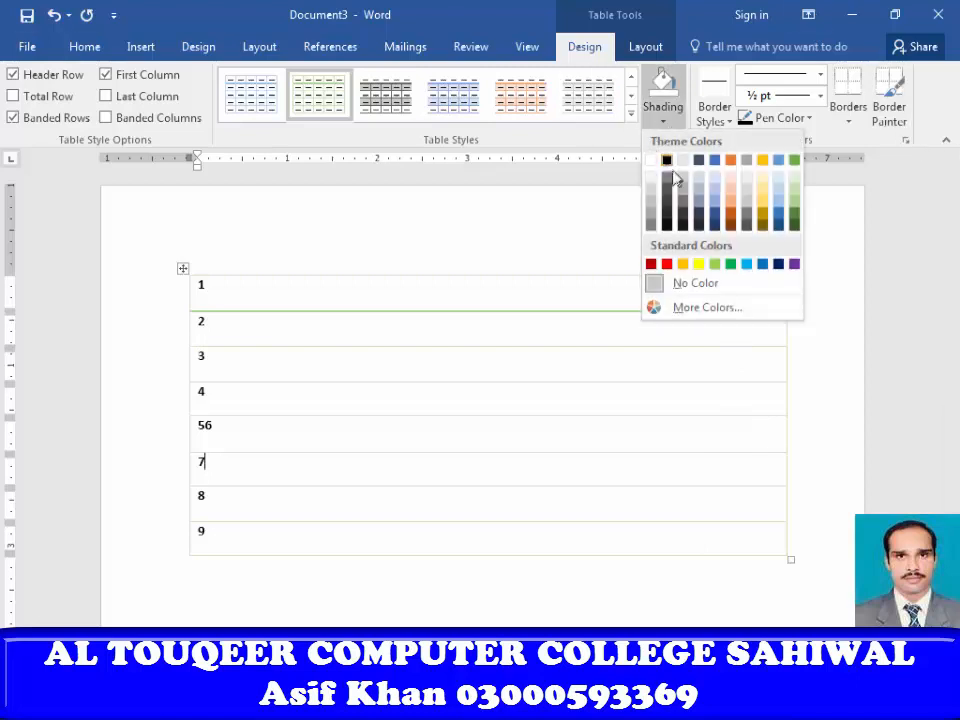
{"action": "left_click", "coordinate": [306, 293]}
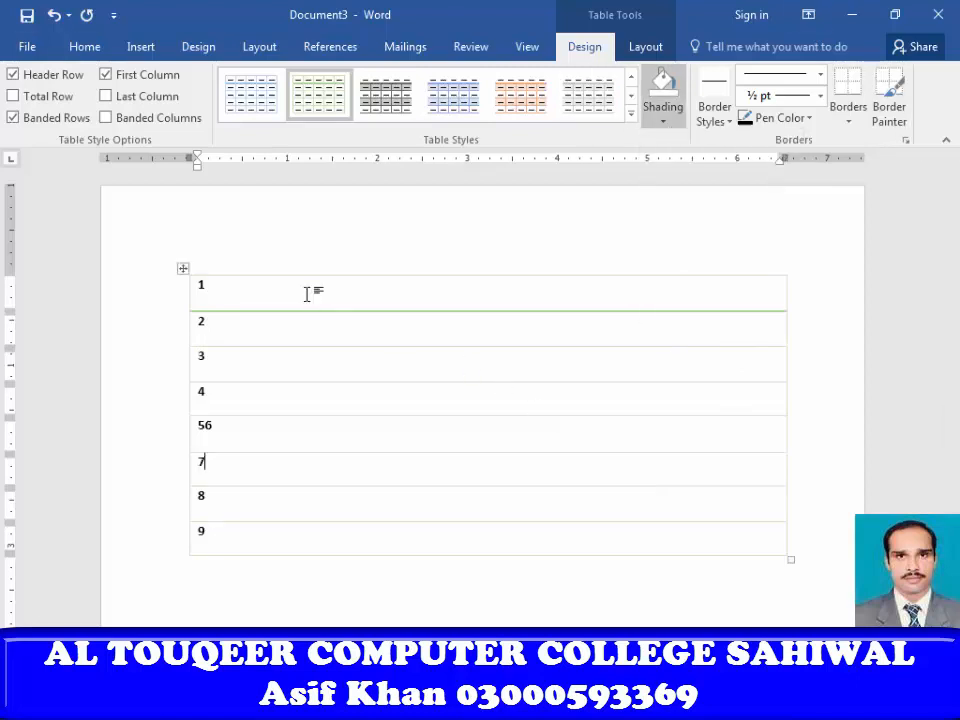
{"action": "left_click", "coordinate": [323, 296]}
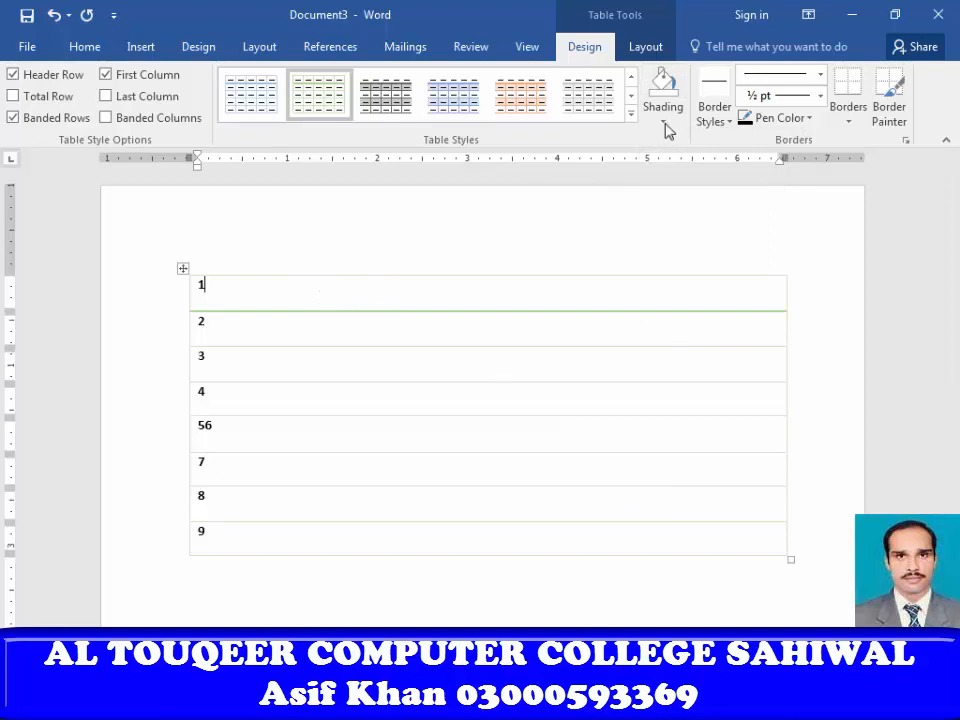
{"action": "left_click", "coordinate": [664, 122]}
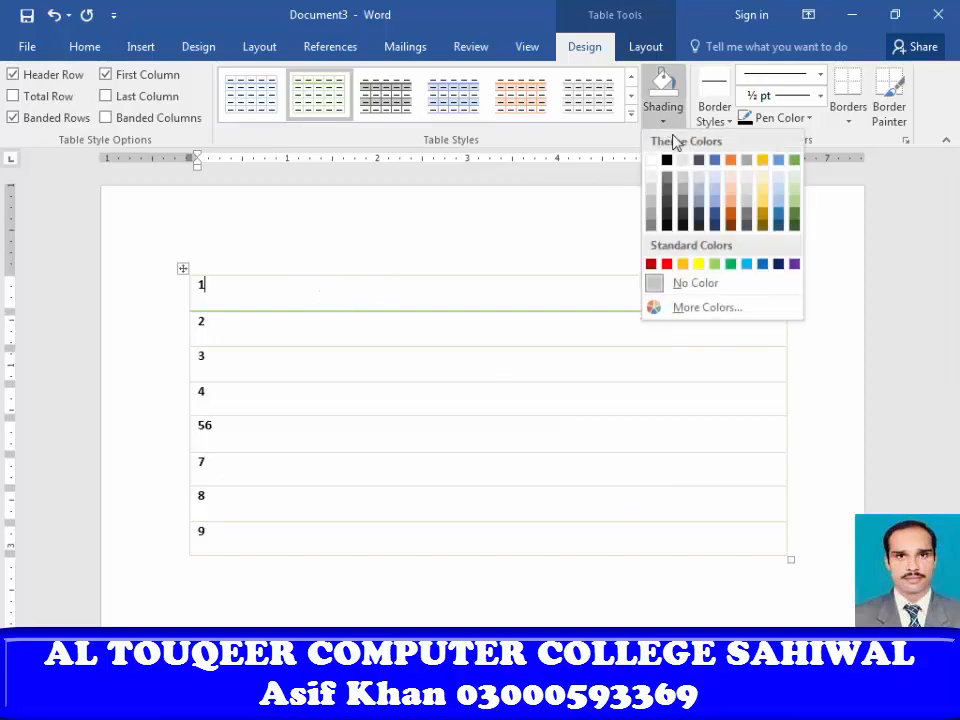
{"action": "left_click", "coordinate": [762, 162]}
Shade the rows containing 2, 3, 4 and 56 with the lightest green theme color
{"action": "left_click", "coordinate": [257, 334]}
{"action": "left_click_drag", "start_coordinate": [349, 359], "coordinate": [386, 435]}
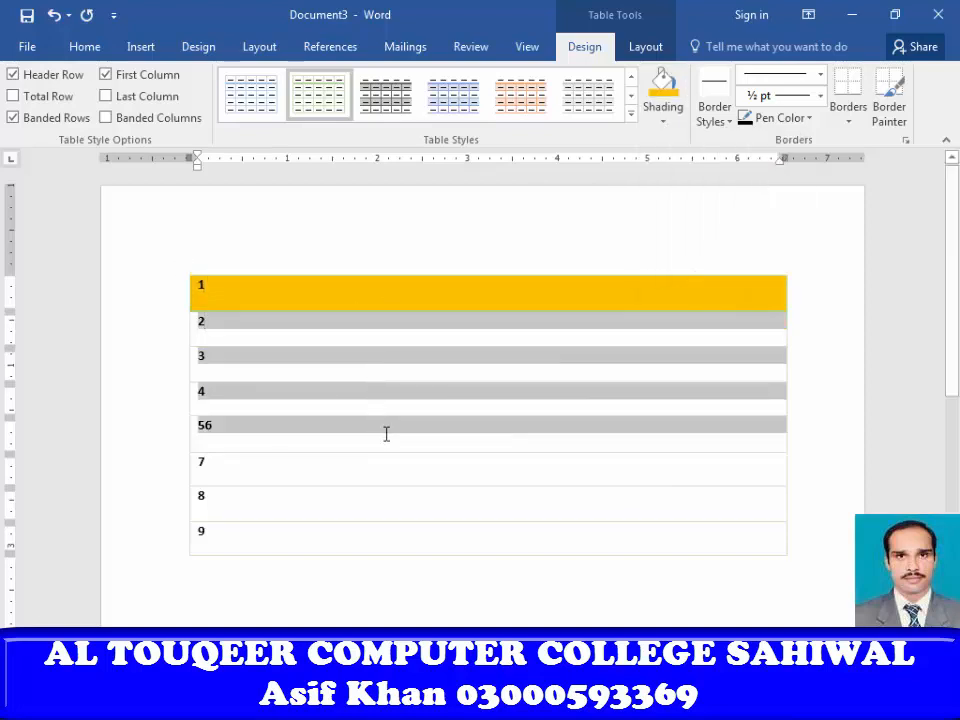
{"action": "left_click", "coordinate": [663, 122]}
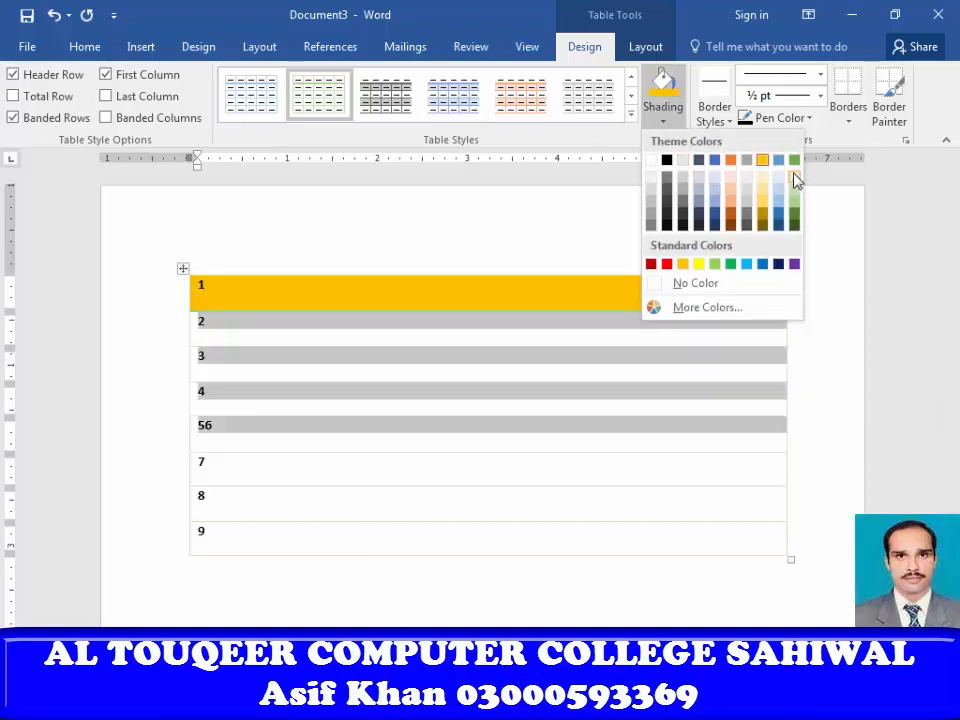
{"action": "left_click", "coordinate": [794, 177]}
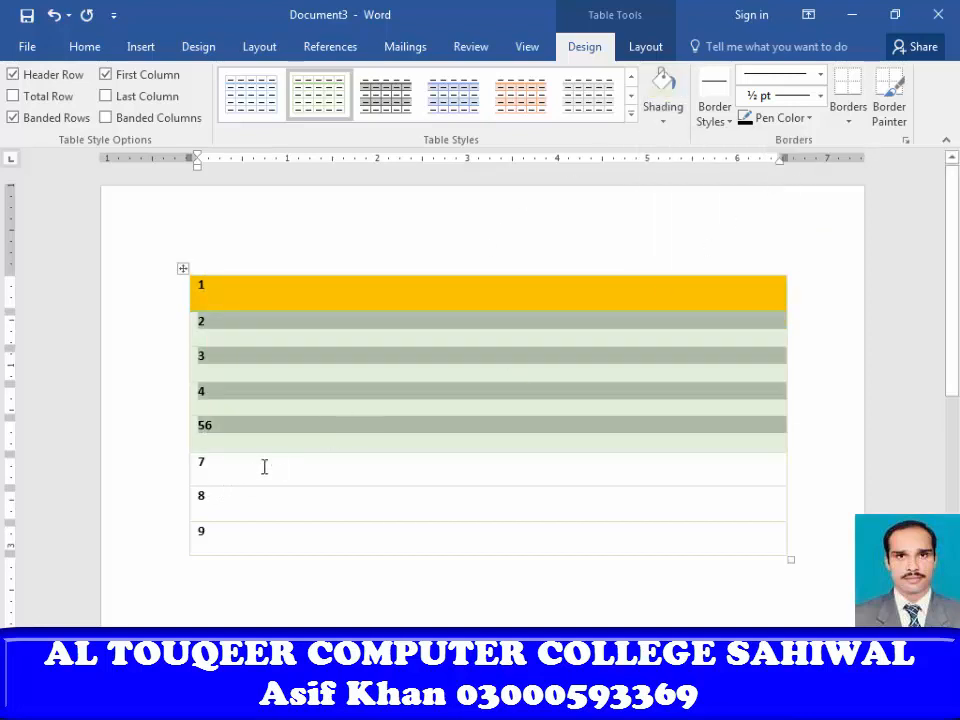
Shade the row containing 7 light gray and the row containing 8 dark blue
{"action": "left_click", "coordinate": [275, 476]}
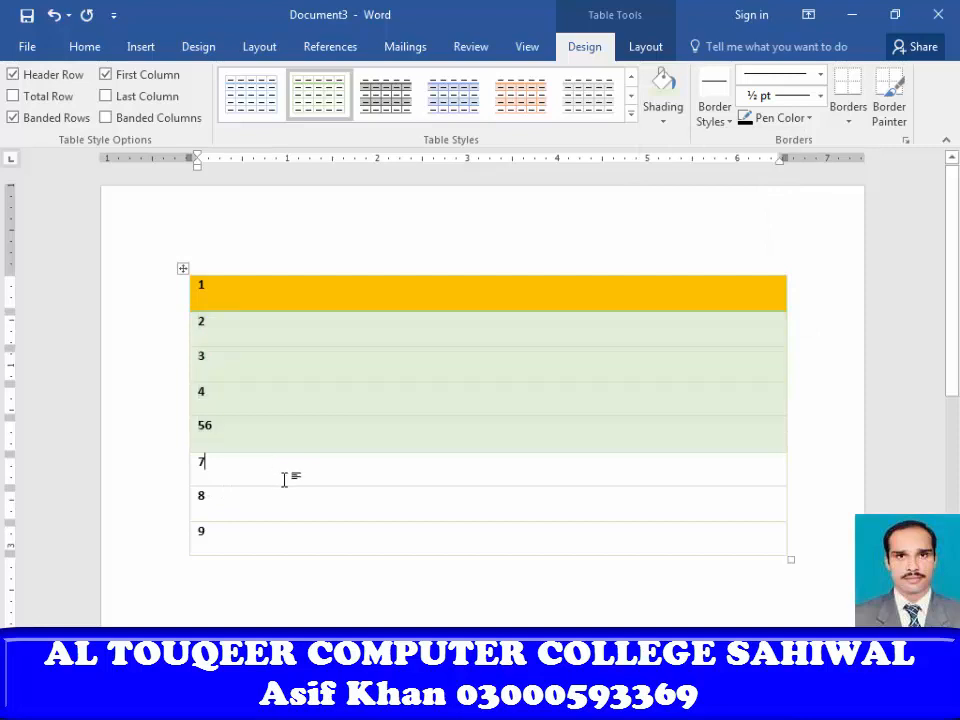
{"action": "left_click", "coordinate": [662, 123]}
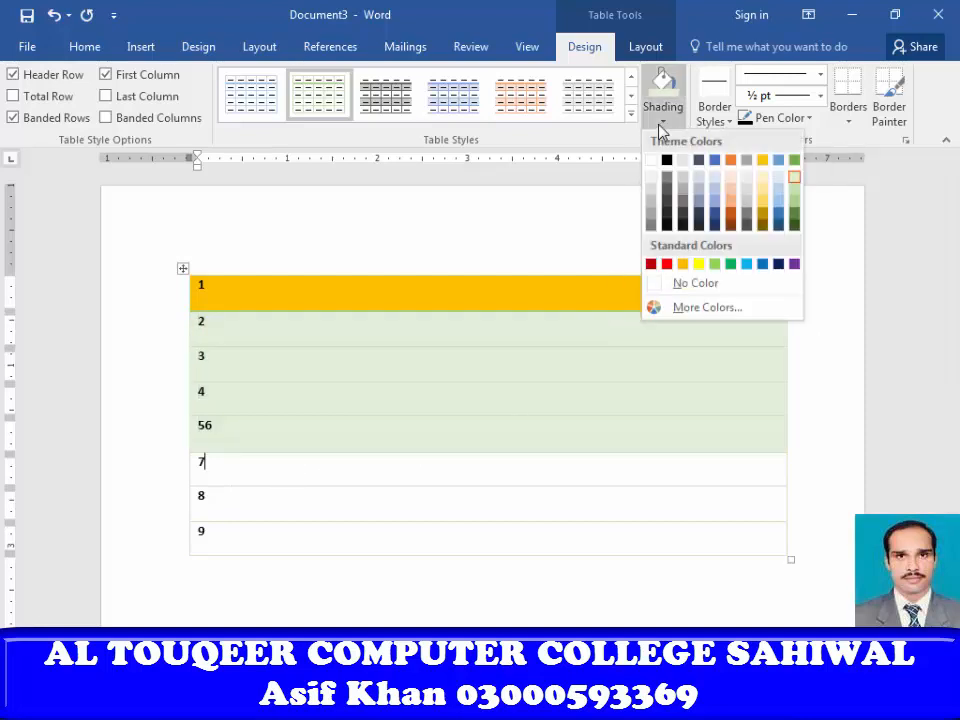
{"action": "left_click", "coordinate": [745, 199]}
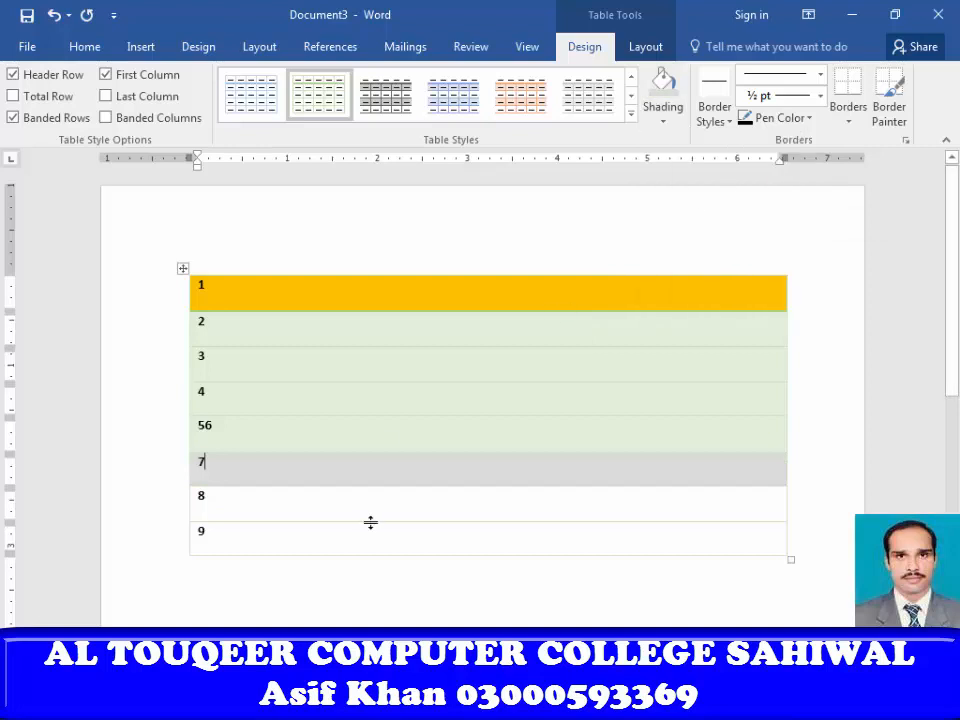
{"action": "left_click", "coordinate": [391, 516]}
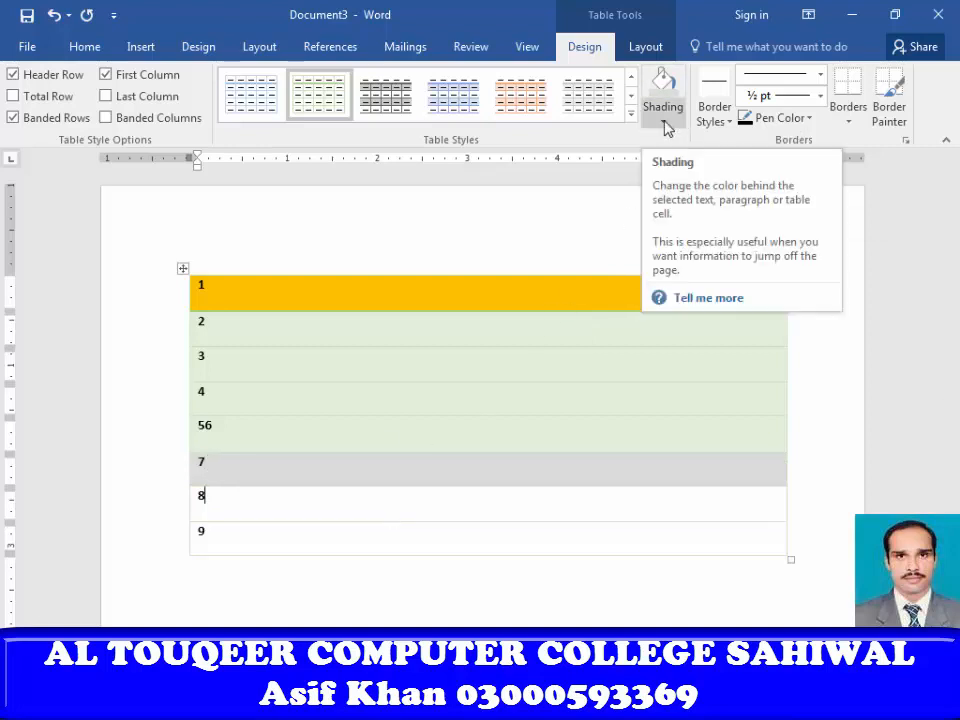
{"action": "left_click", "coordinate": [664, 122]}
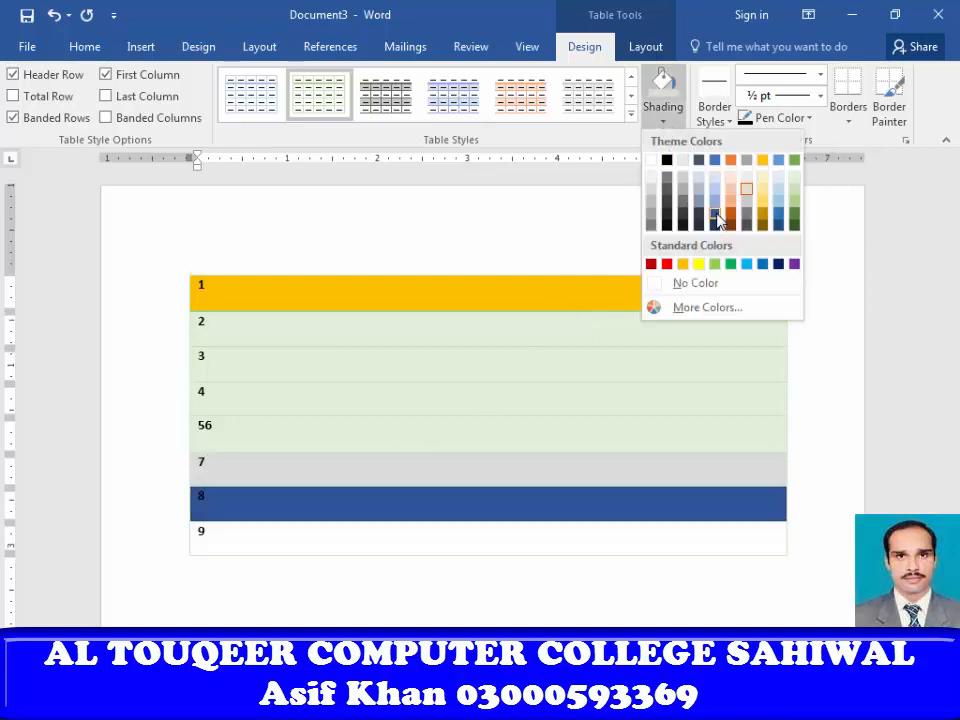
{"action": "left_click", "coordinate": [715, 211]}
Shade the last row, containing 9, with the standard dark red color and deselect the table
{"action": "left_click", "coordinate": [435, 542]}
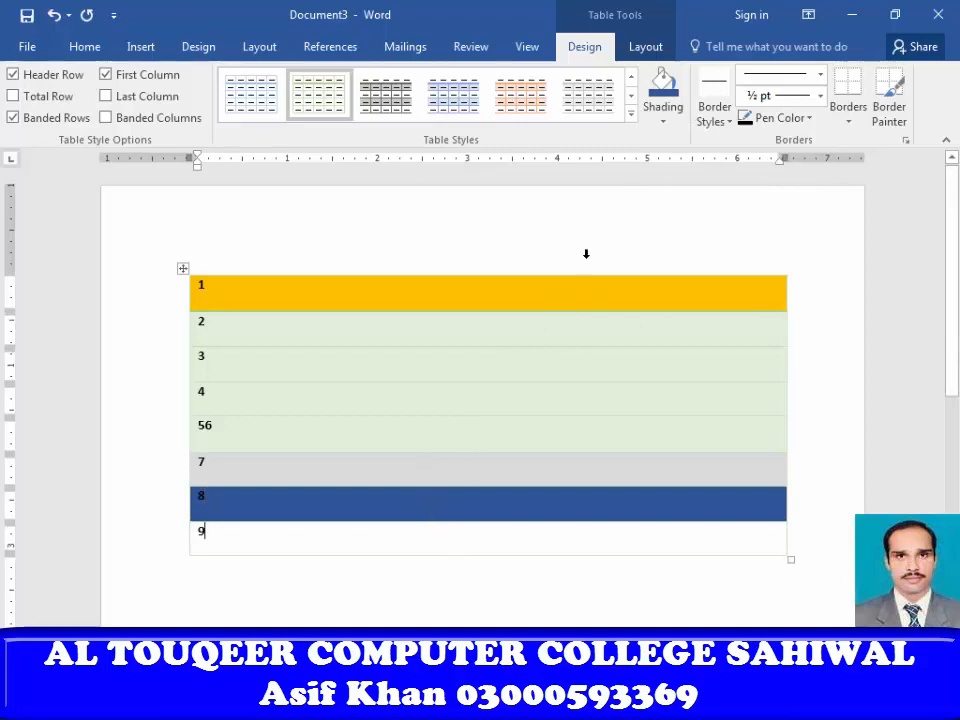
{"action": "left_click", "coordinate": [662, 124]}
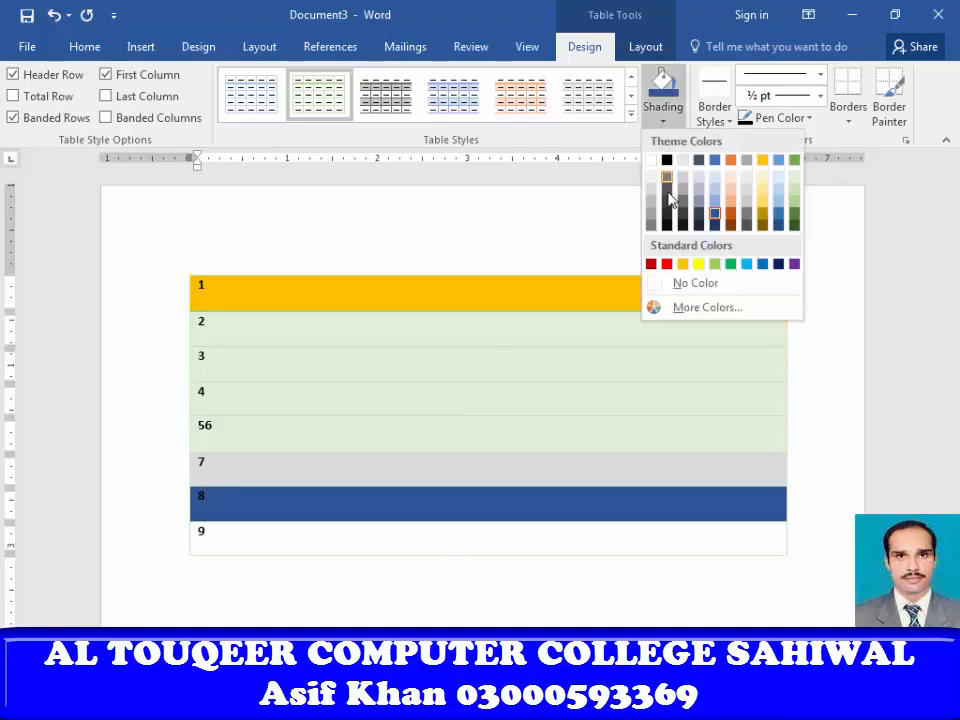
{"action": "left_click", "coordinate": [655, 264]}
{"action": "left_click", "coordinate": [714, 603]}
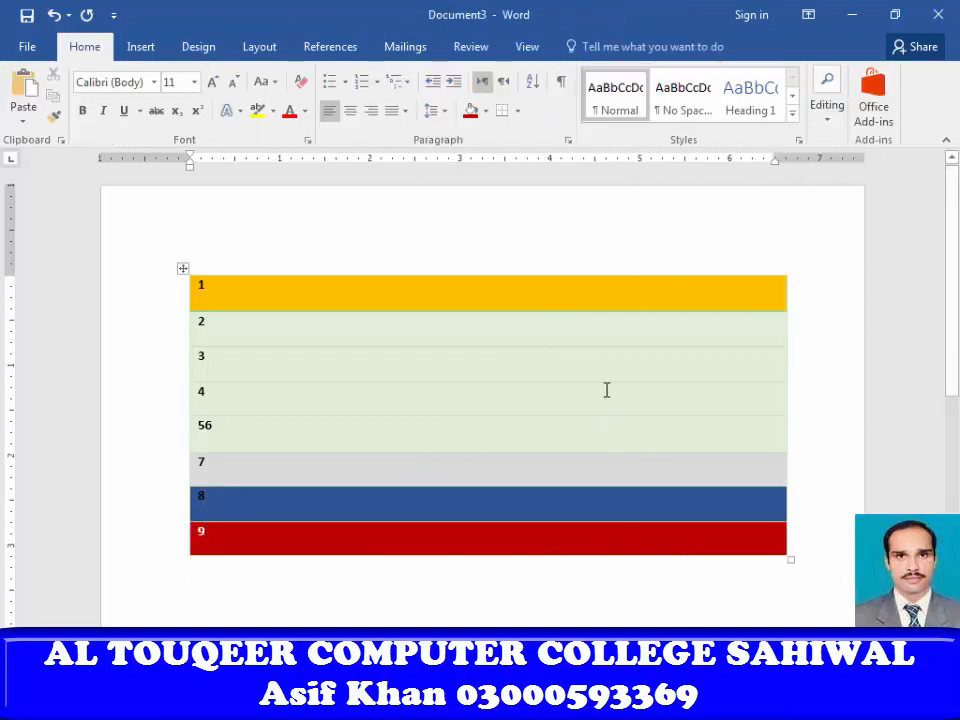
Change the shading of the row containing 3 to light gold
{"action": "left_click", "coordinate": [604, 367]}
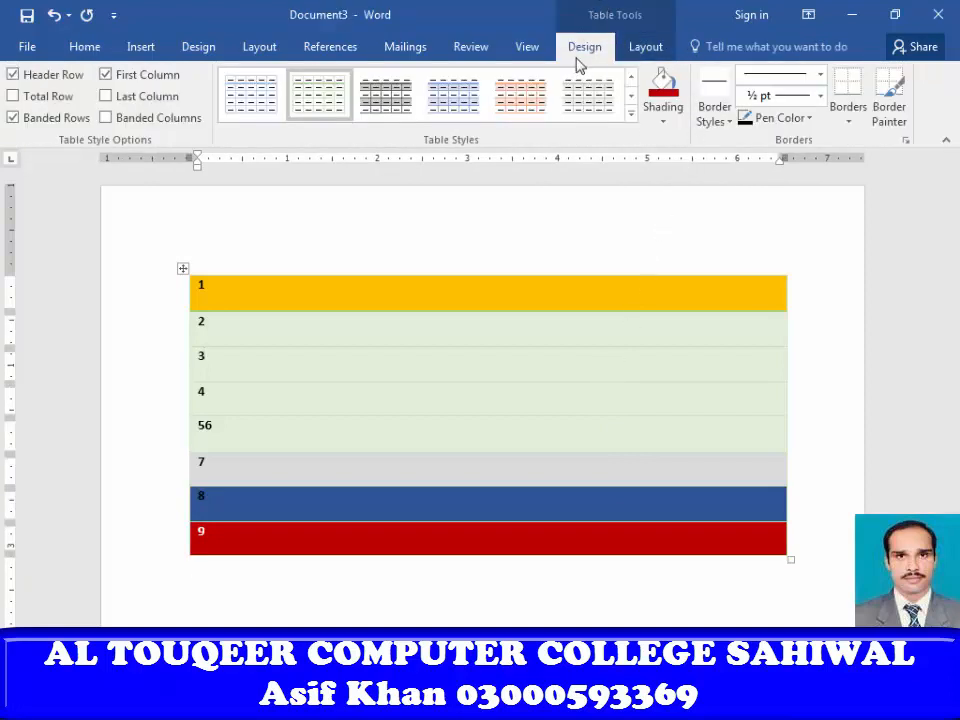
{"action": "left_click", "coordinate": [665, 122]}
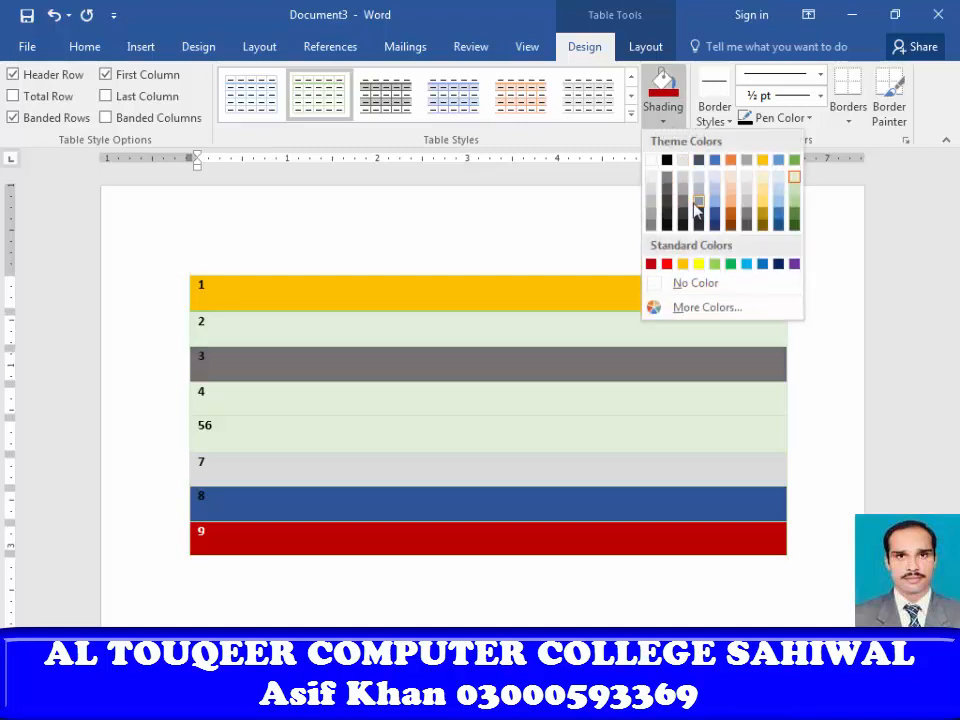
{"action": "left_click", "coordinate": [762, 210]}
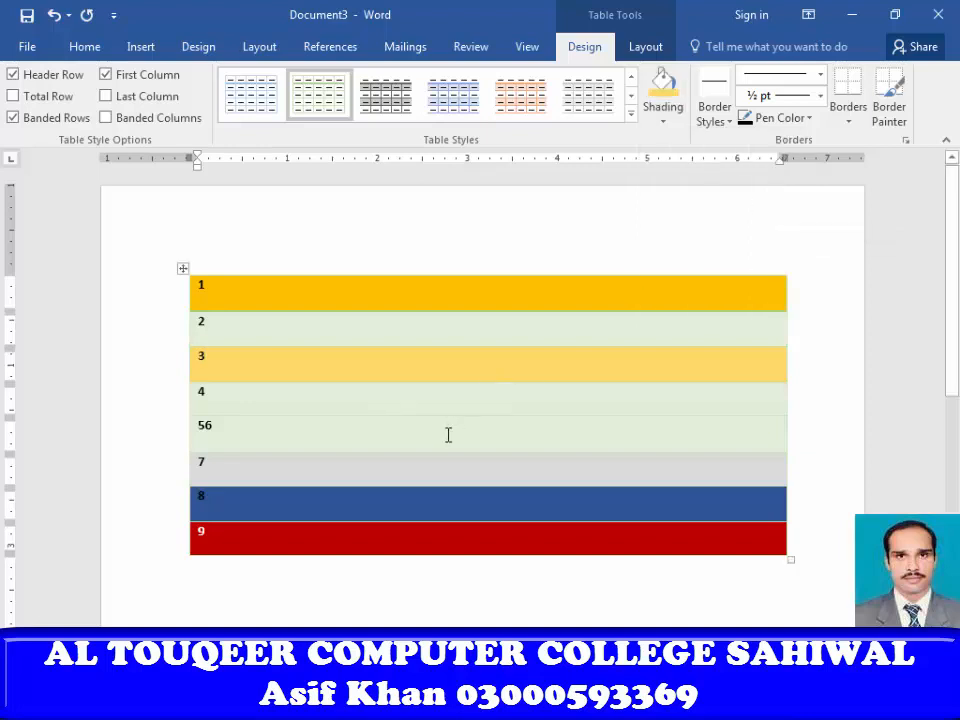
Shade the row containing 56 with the darkest green theme color and turn on the table's Total Row option
{"action": "left_click", "coordinate": [661, 124]}
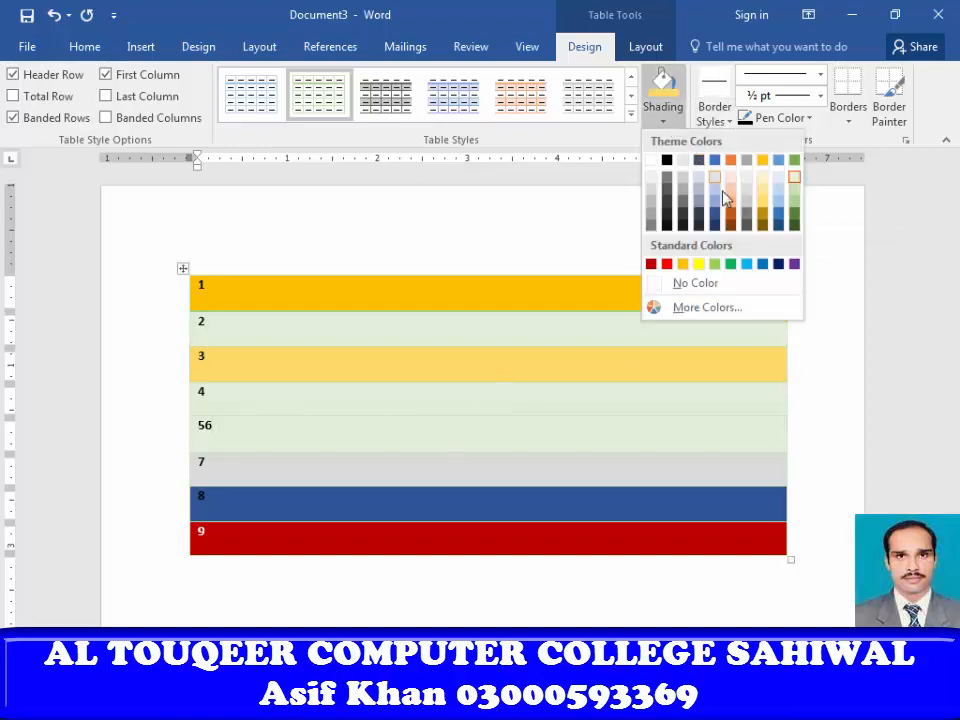
{"action": "left_click", "coordinate": [795, 225]}
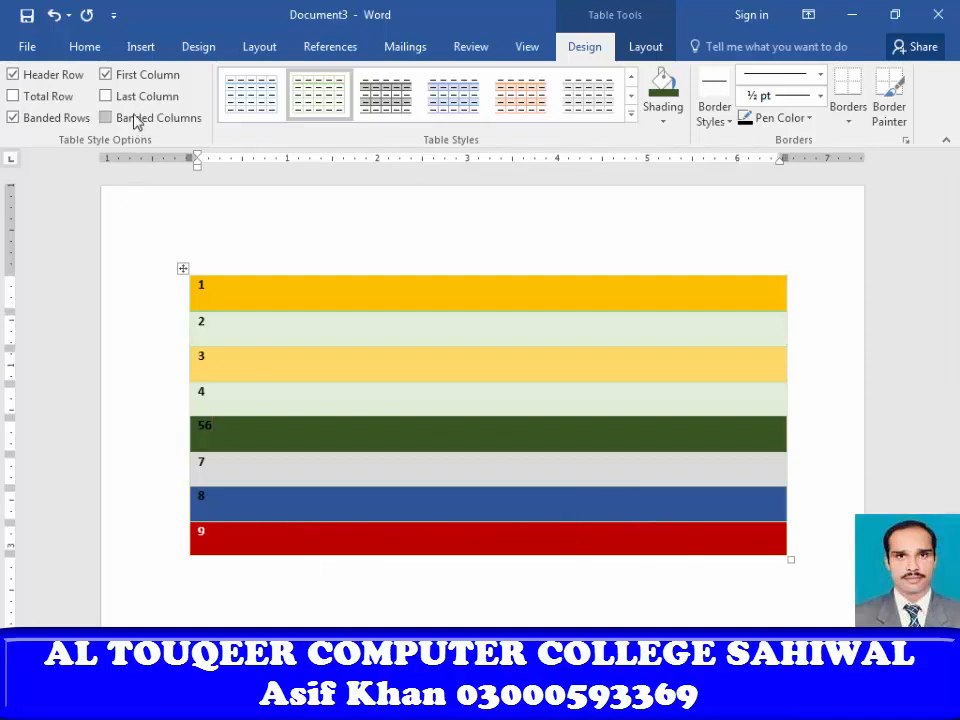
{"action": "left_click", "coordinate": [13, 96]}
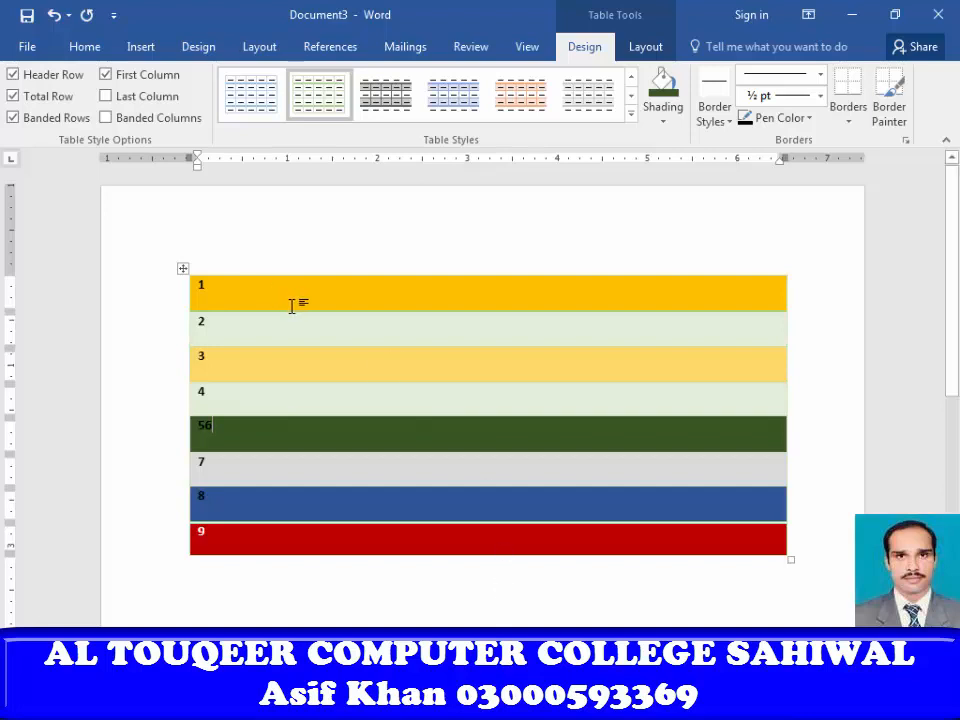
Choose the blue double-line border style after trying the orange one, and paint it along the table's top border
{"action": "left_click", "coordinate": [729, 130]}
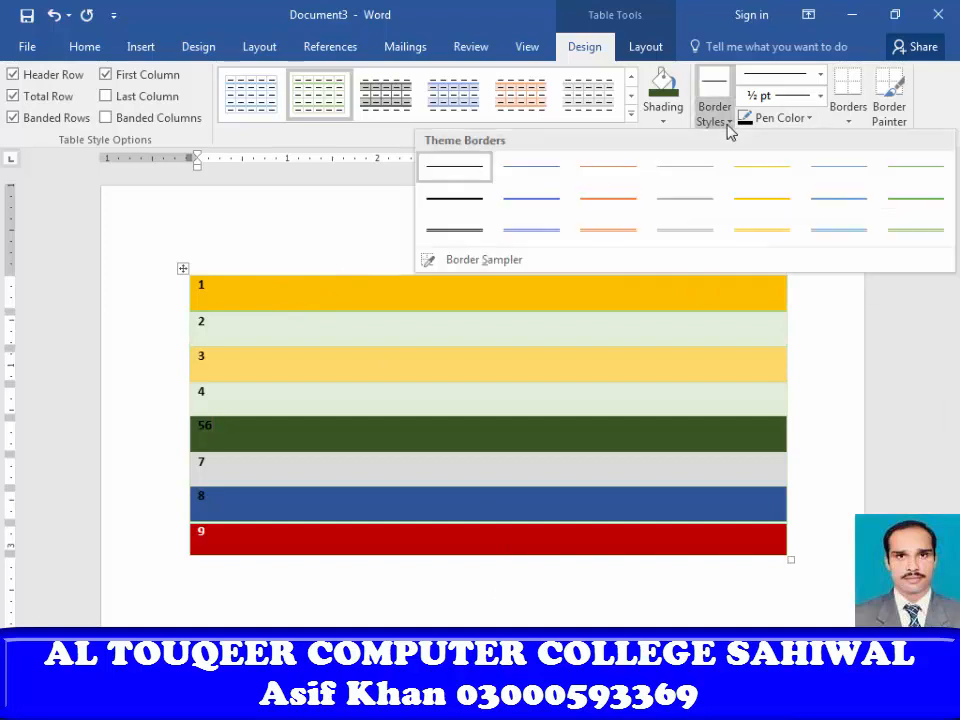
{"action": "left_click", "coordinate": [613, 240]}
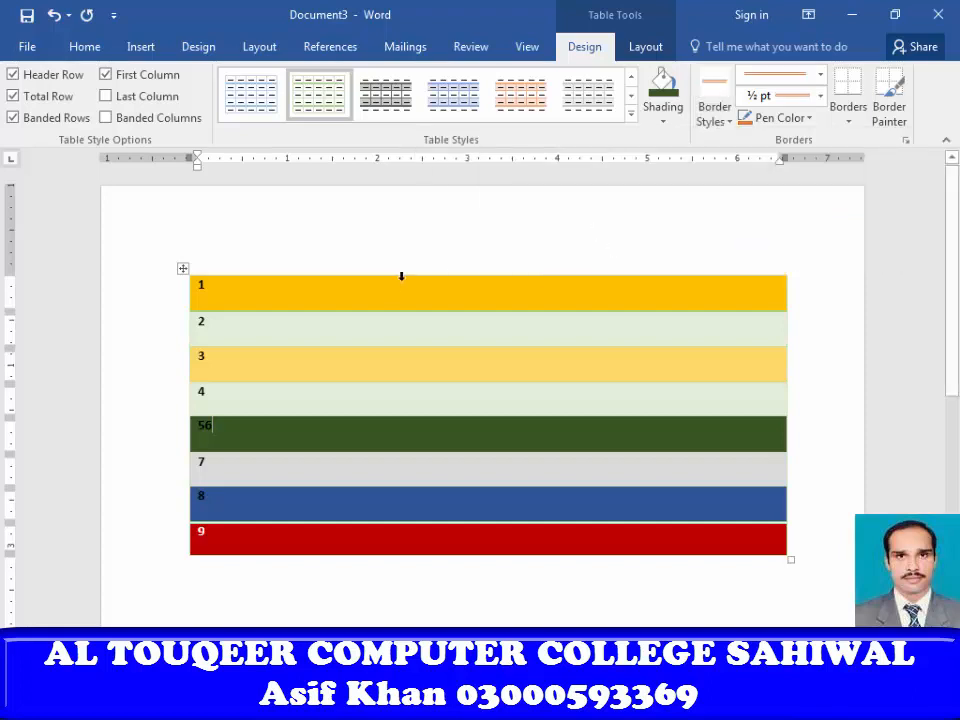
{"action": "left_click", "coordinate": [184, 270]}
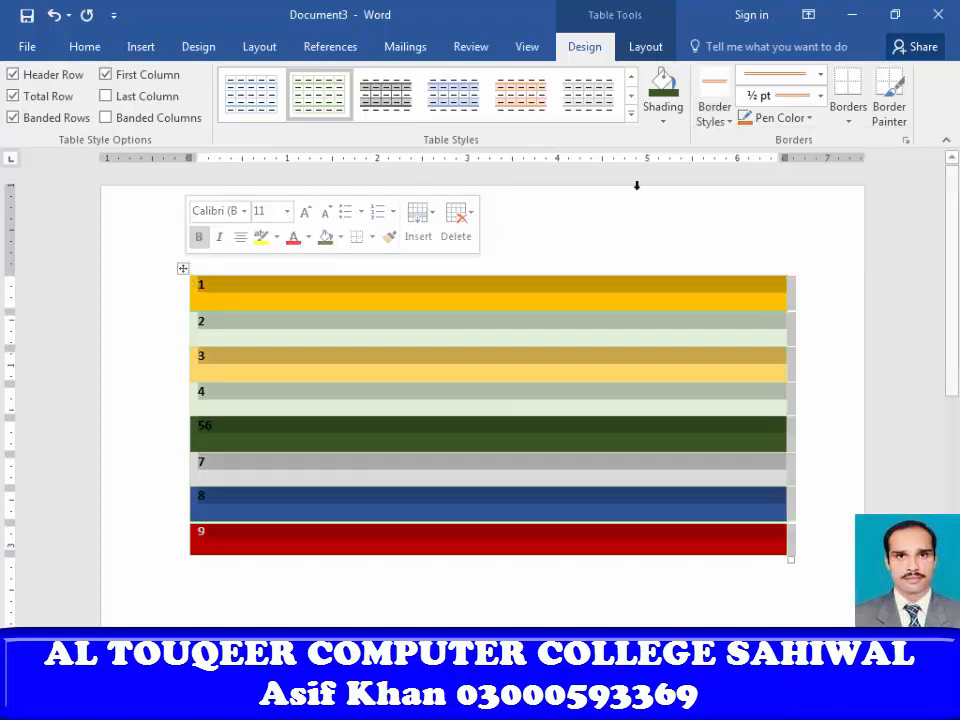
{"action": "left_click", "coordinate": [732, 128]}
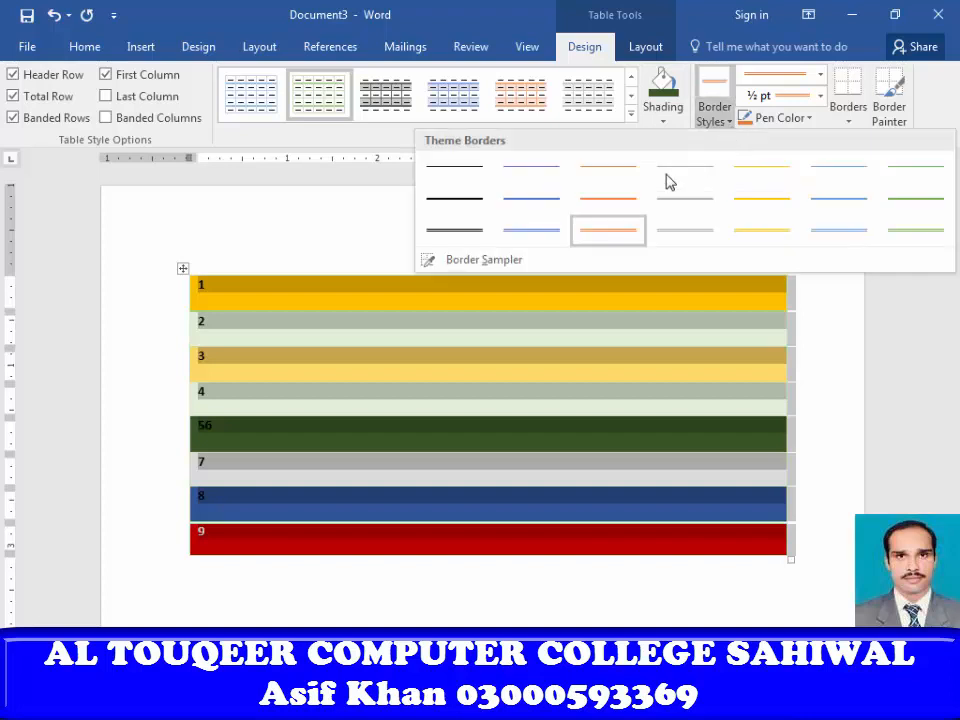
{"action": "left_click", "coordinate": [543, 236]}
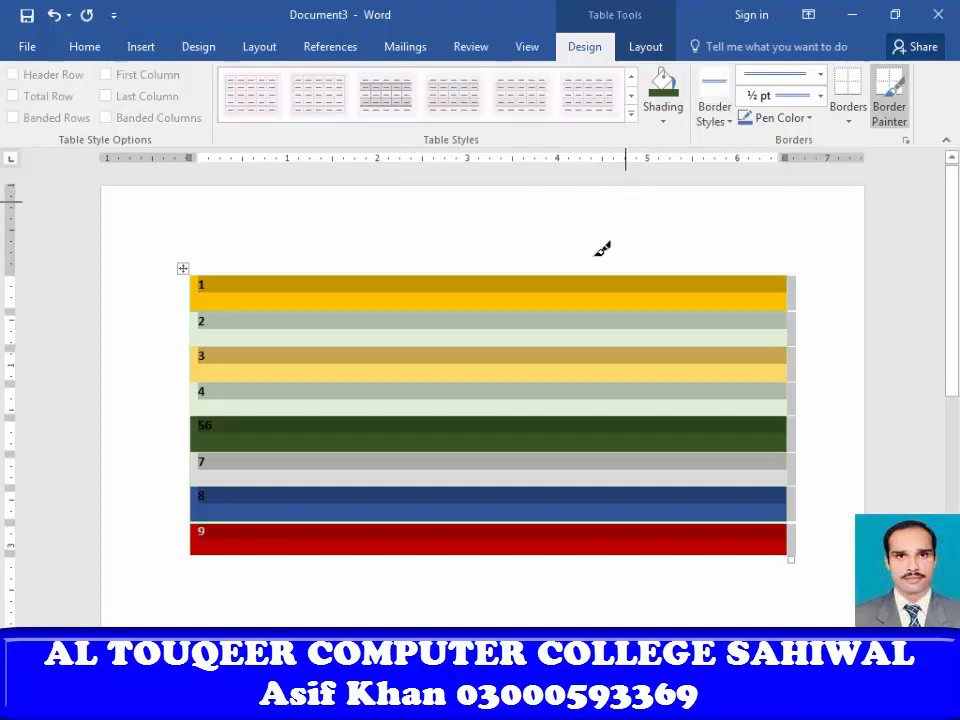
{"action": "left_click", "coordinate": [213, 274]}
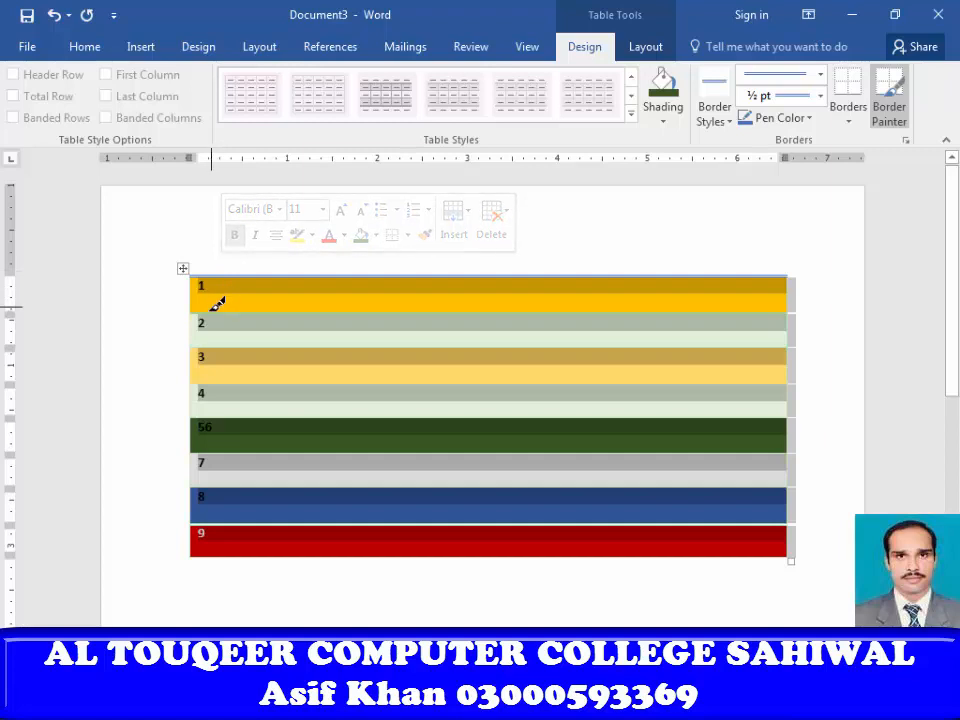
Paint the blue double-line border below the rows containing 1, 2 and 56
{"action": "left_click", "coordinate": [216, 312]}
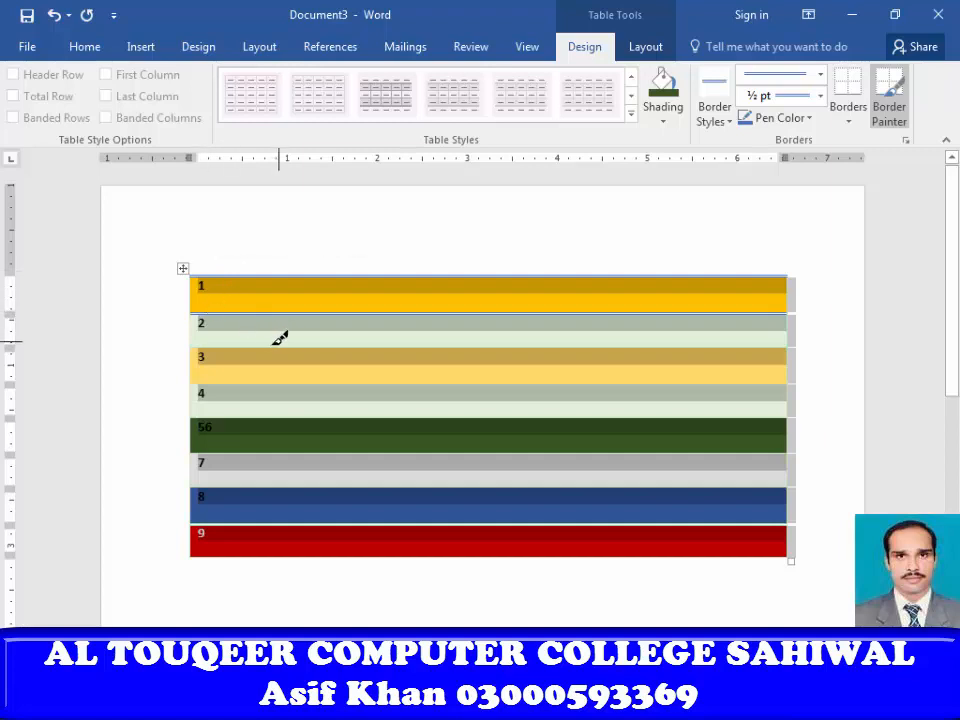
{"action": "left_click", "coordinate": [266, 348]}
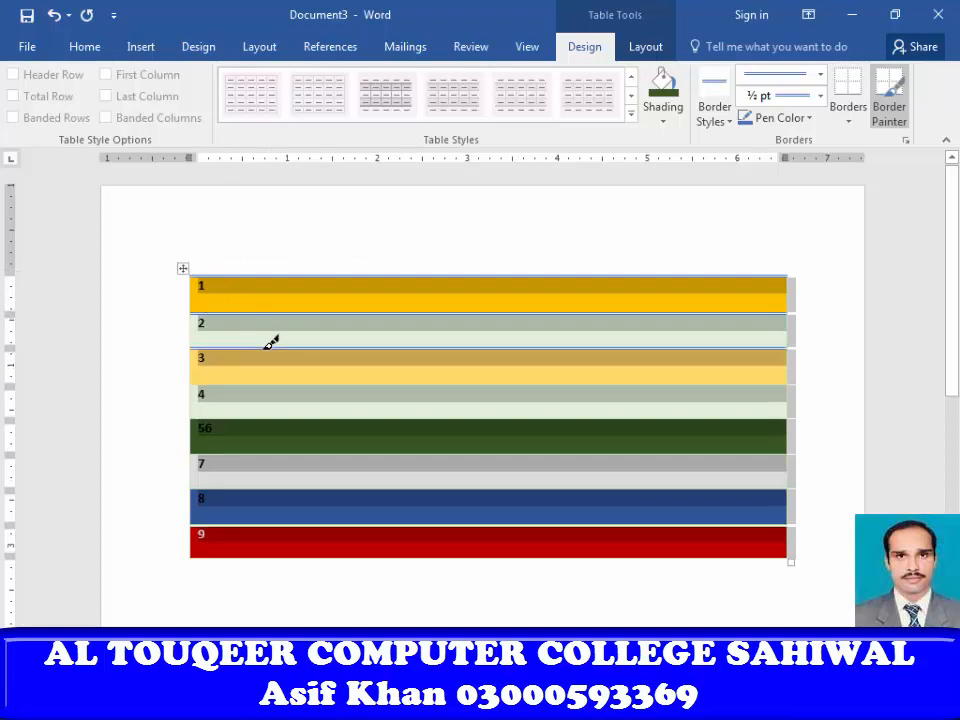
{"action": "left_click", "coordinate": [339, 454]}
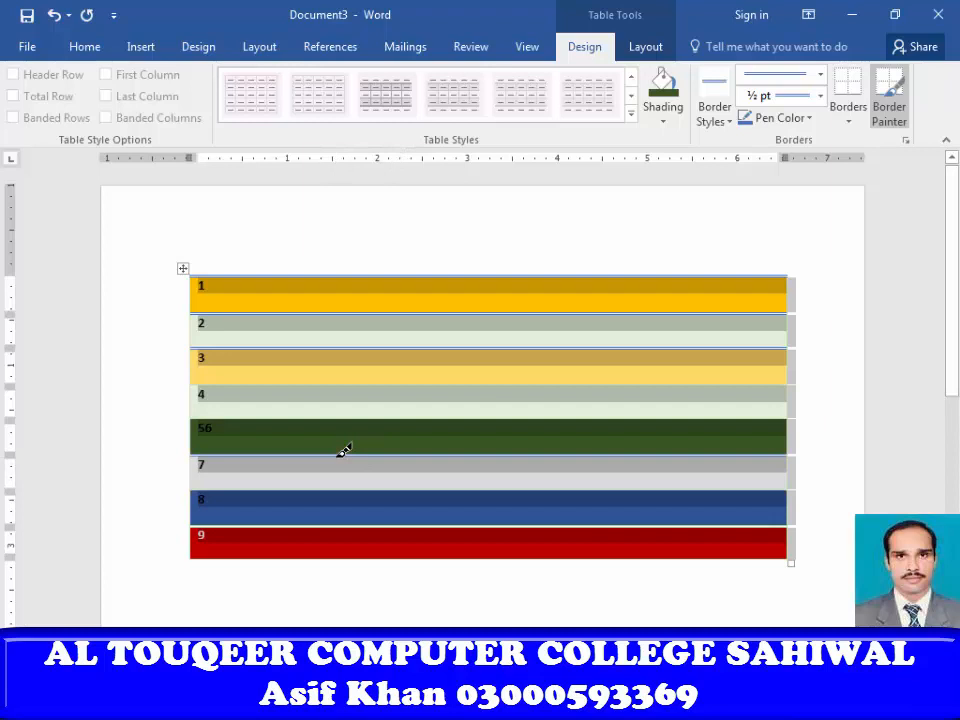
Choose the green double-line border style and paint it below the row containing 7 and along the table's right edge
{"action": "left_click", "coordinate": [731, 122]}
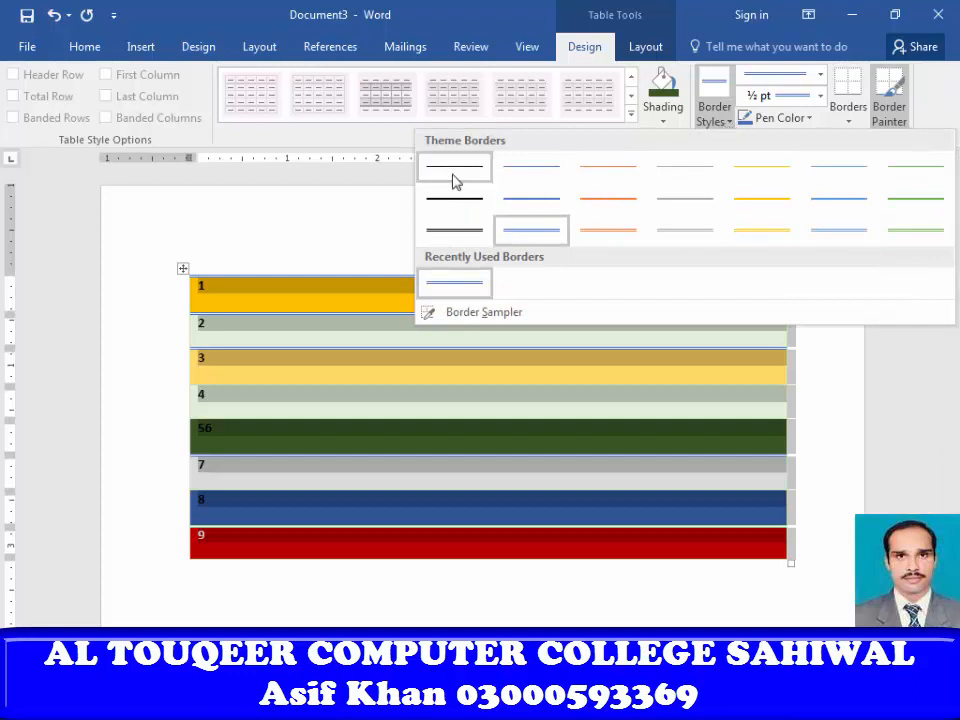
{"action": "left_click", "coordinate": [905, 233]}
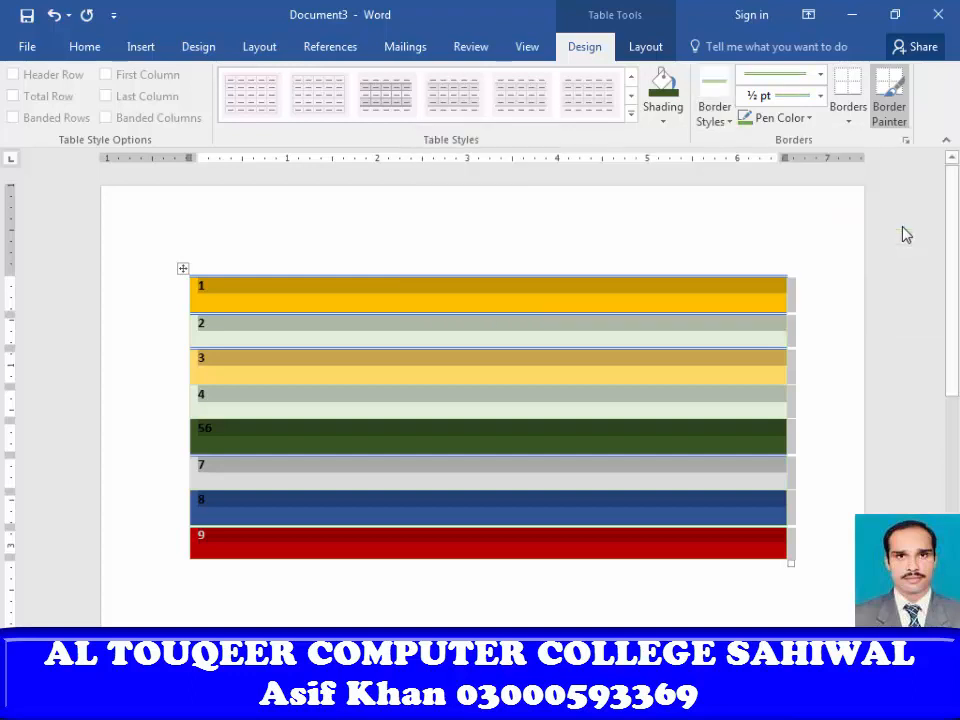
{"action": "left_click", "coordinate": [520, 486]}
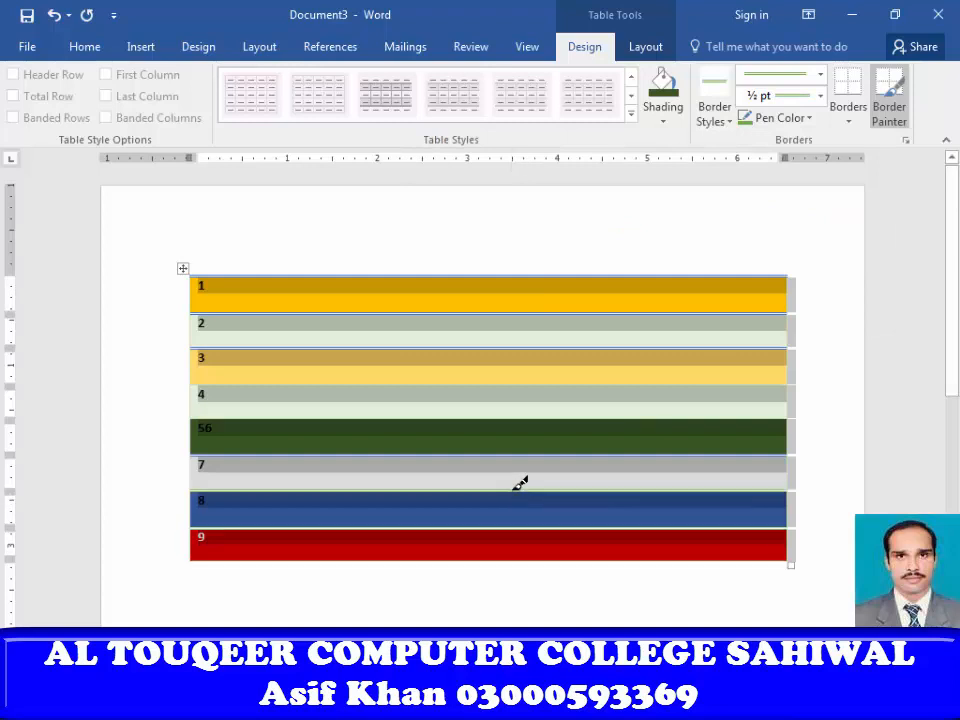
{"action": "left_click", "coordinate": [800, 461]}
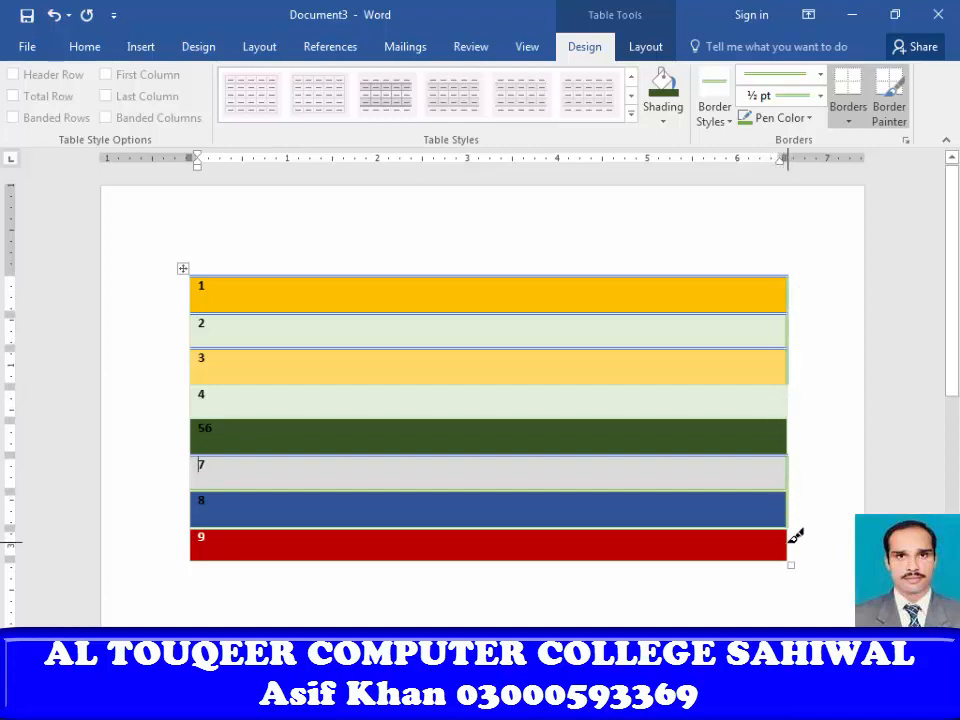
{"action": "left_click", "coordinate": [729, 122]}
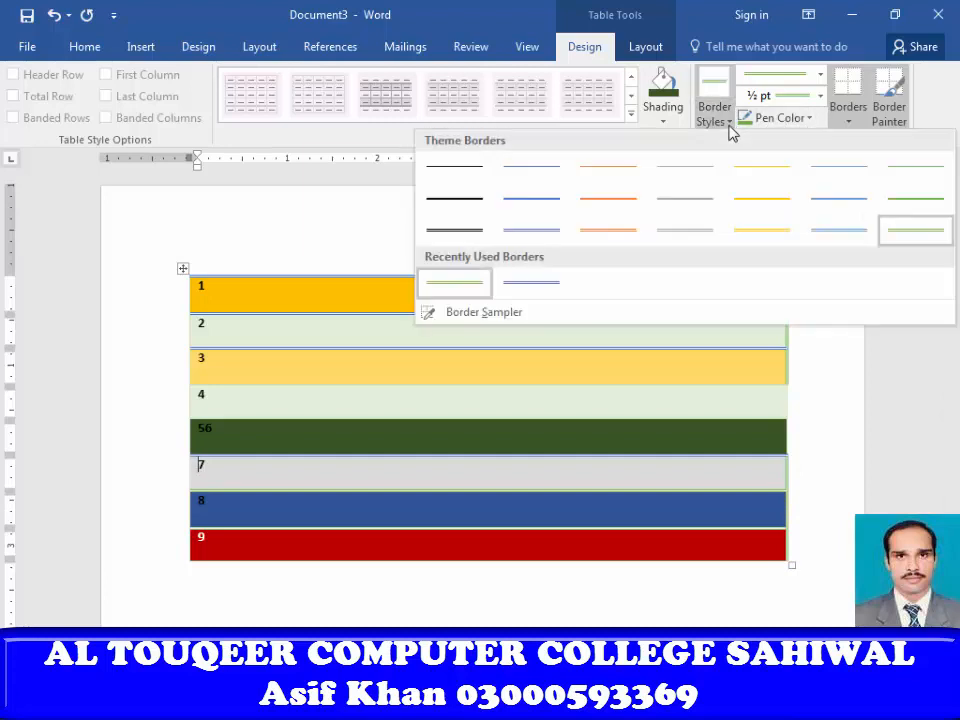
{"action": "left_click", "coordinate": [749, 230]}
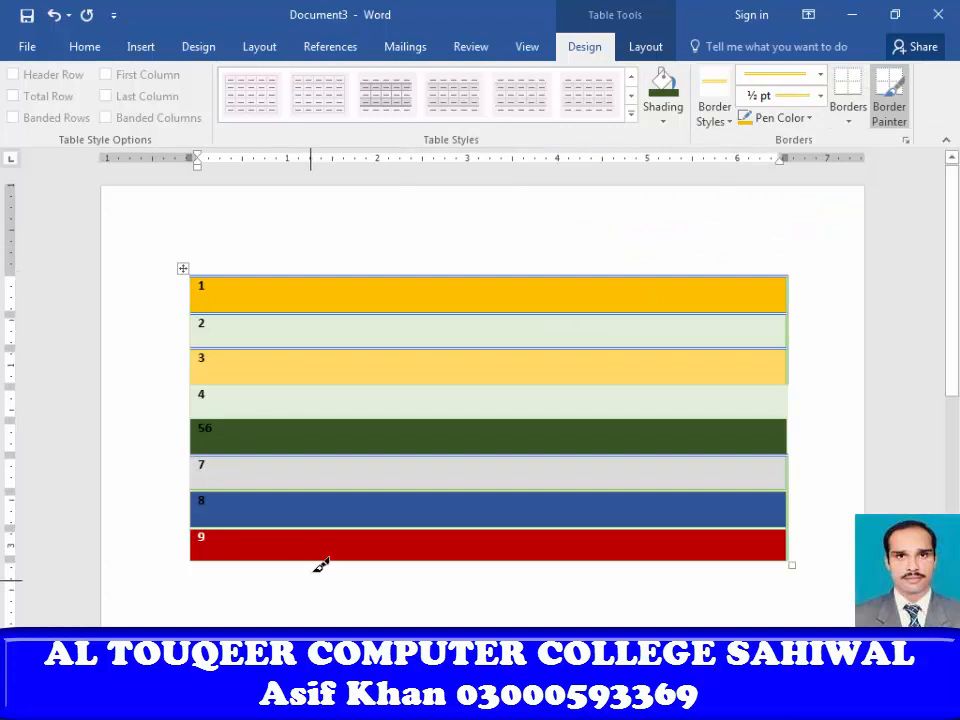
{"action": "left_click", "coordinate": [811, 119]}
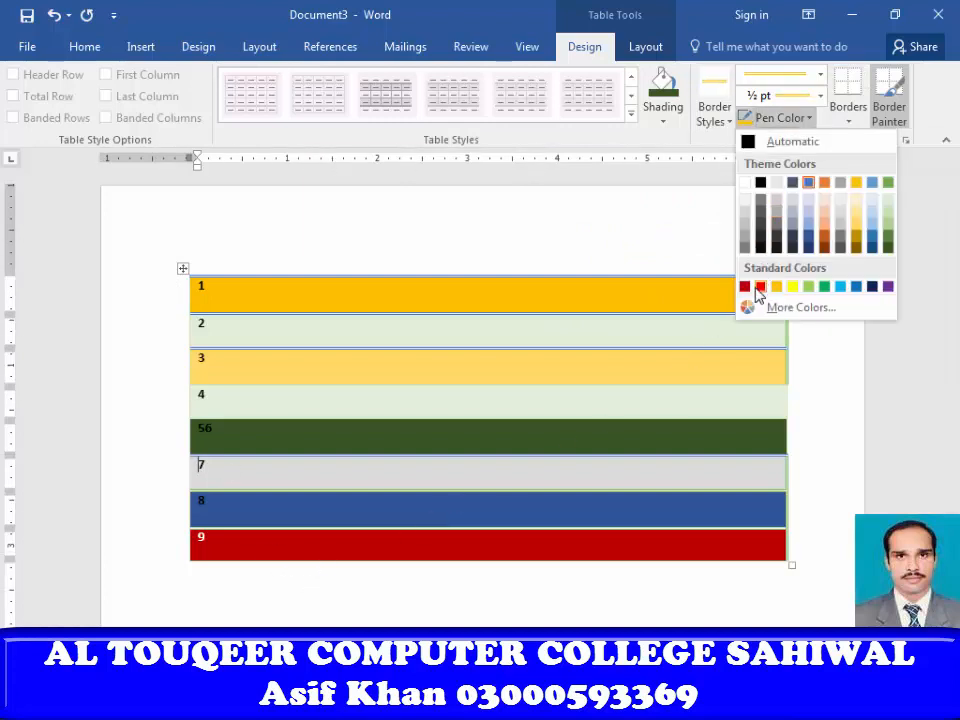
{"action": "left_click", "coordinate": [825, 288]}
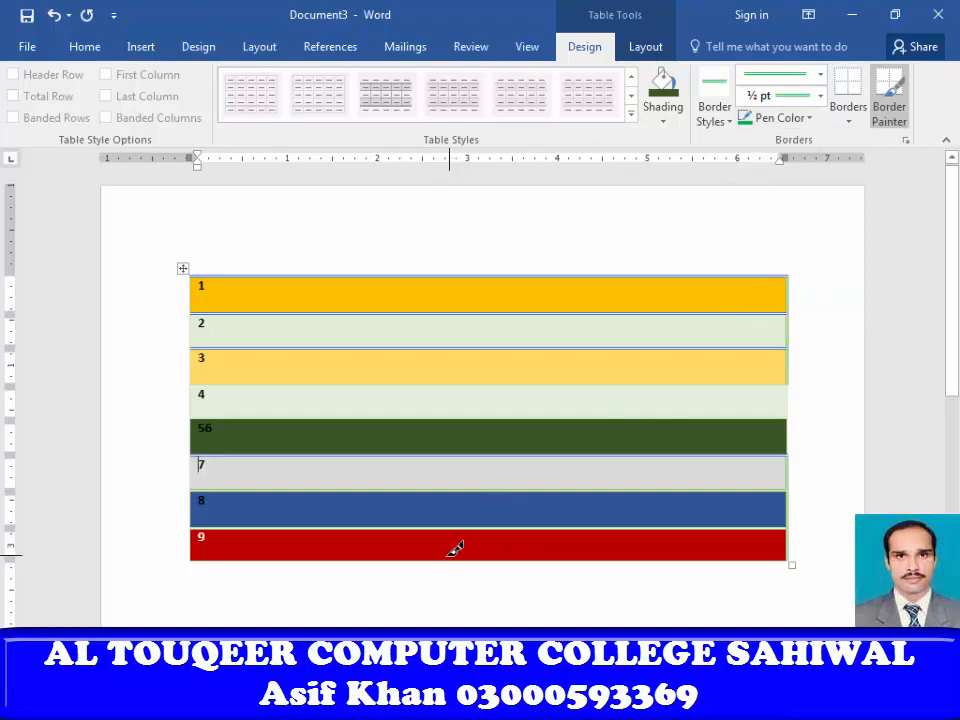
{"action": "key", "text": "Escape"}
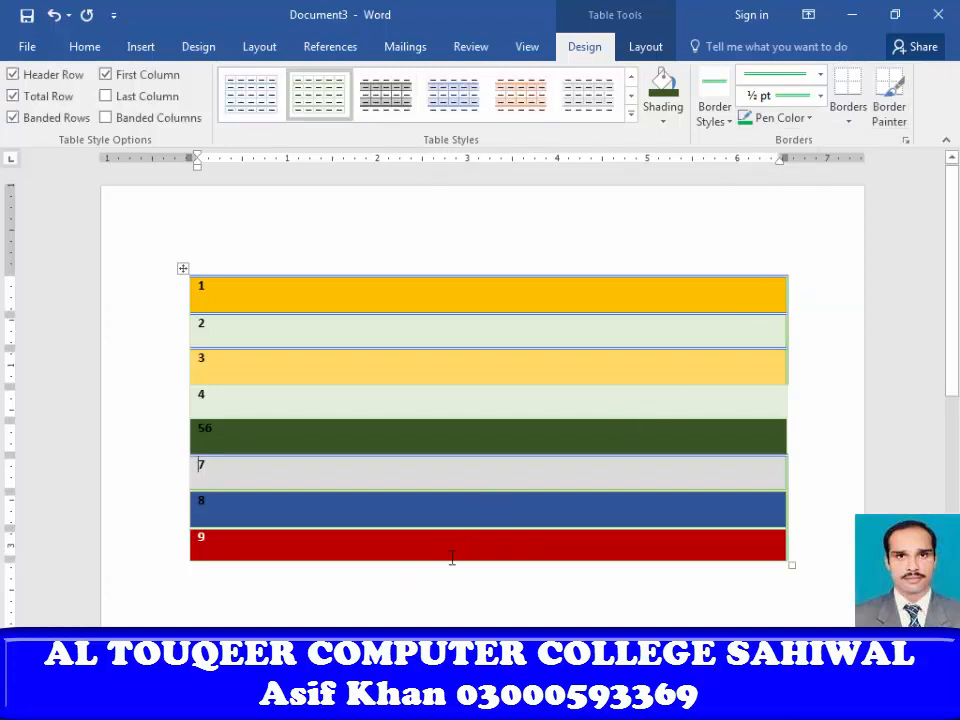
Choose the green double-line border style, recolor it black, and paint it below the rows containing 56, 9, 3 and 4
{"action": "left_click", "coordinate": [721, 124]}
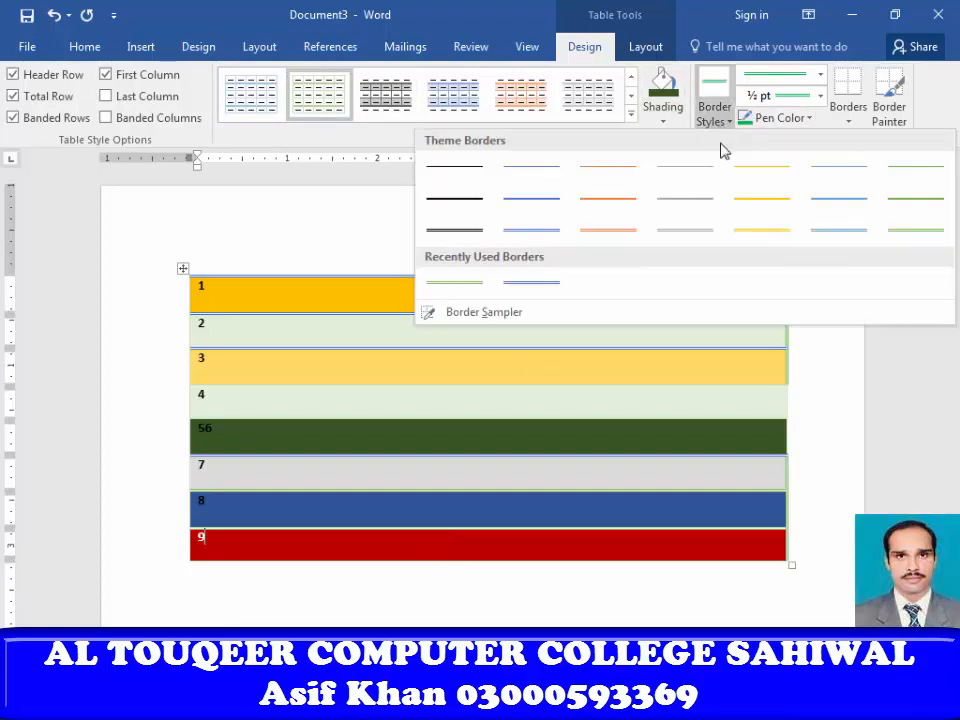
{"action": "left_click", "coordinate": [918, 238]}
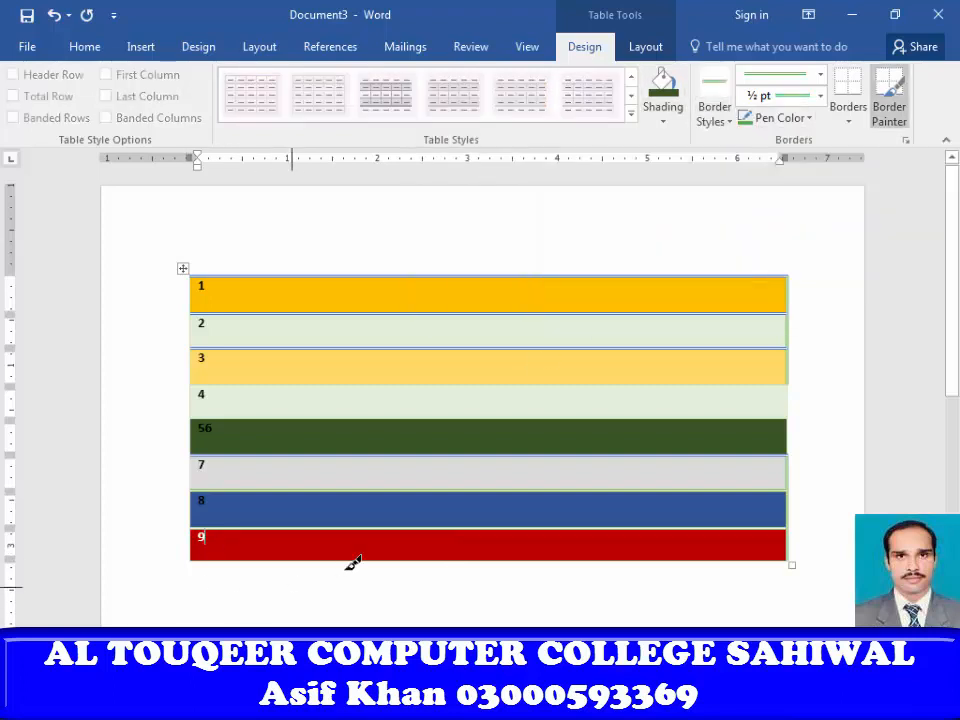
{"action": "left_click", "coordinate": [811, 119]}
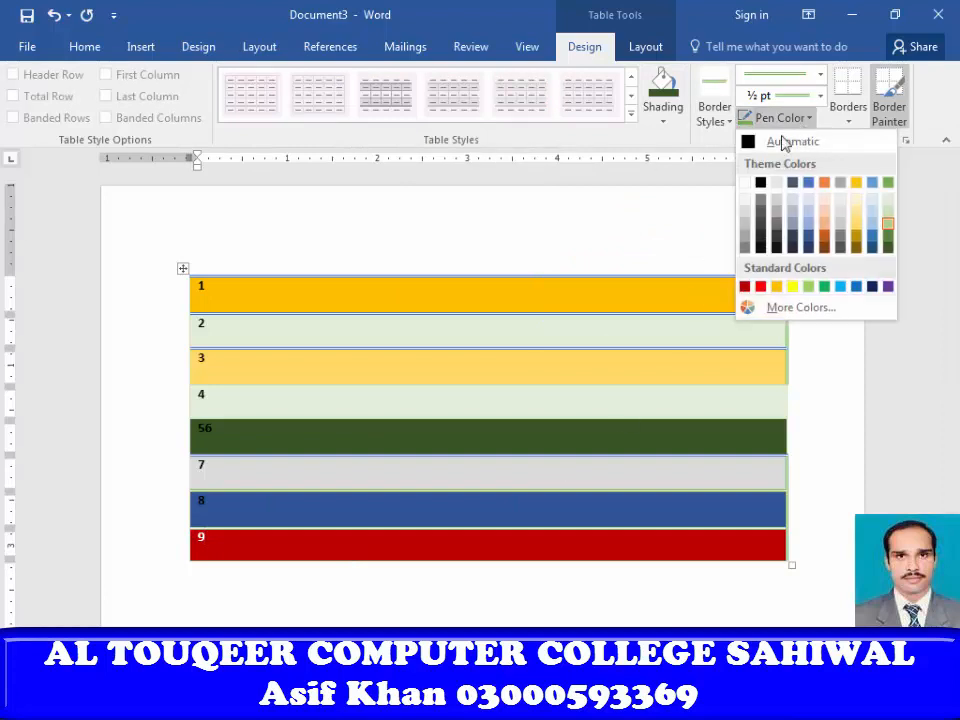
{"action": "left_click", "coordinate": [762, 184]}
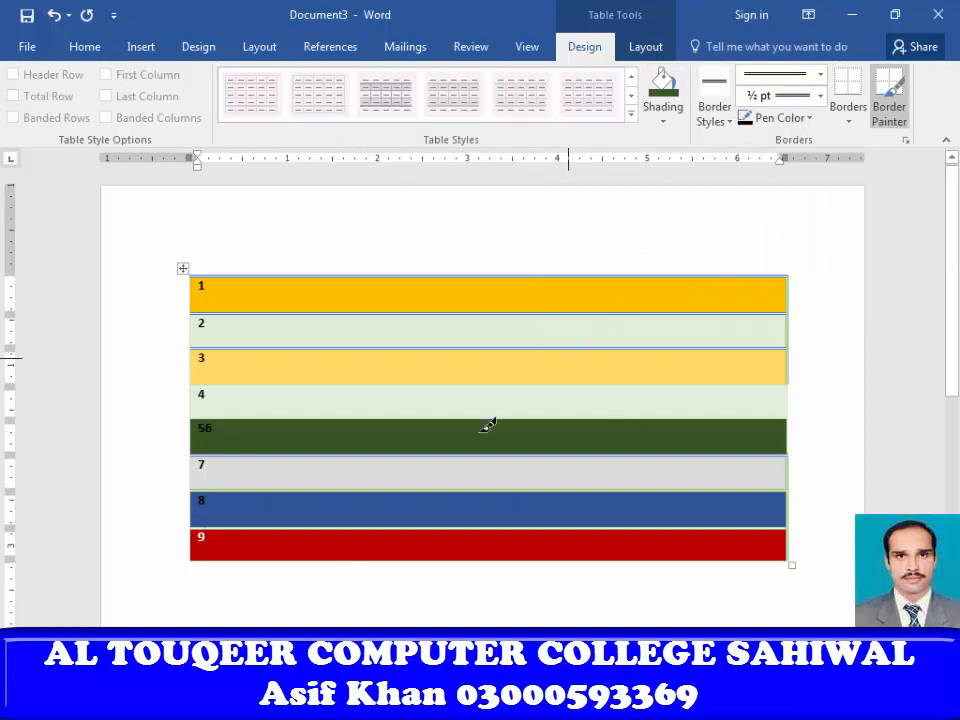
{"action": "left_click", "coordinate": [284, 455]}
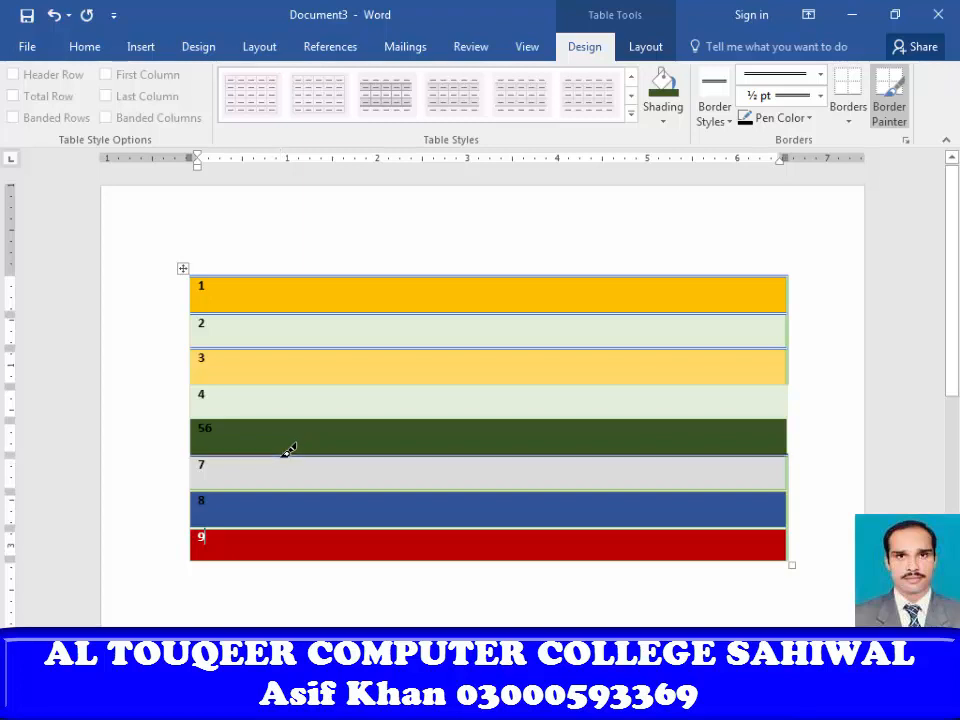
{"action": "left_click", "coordinate": [499, 559]}
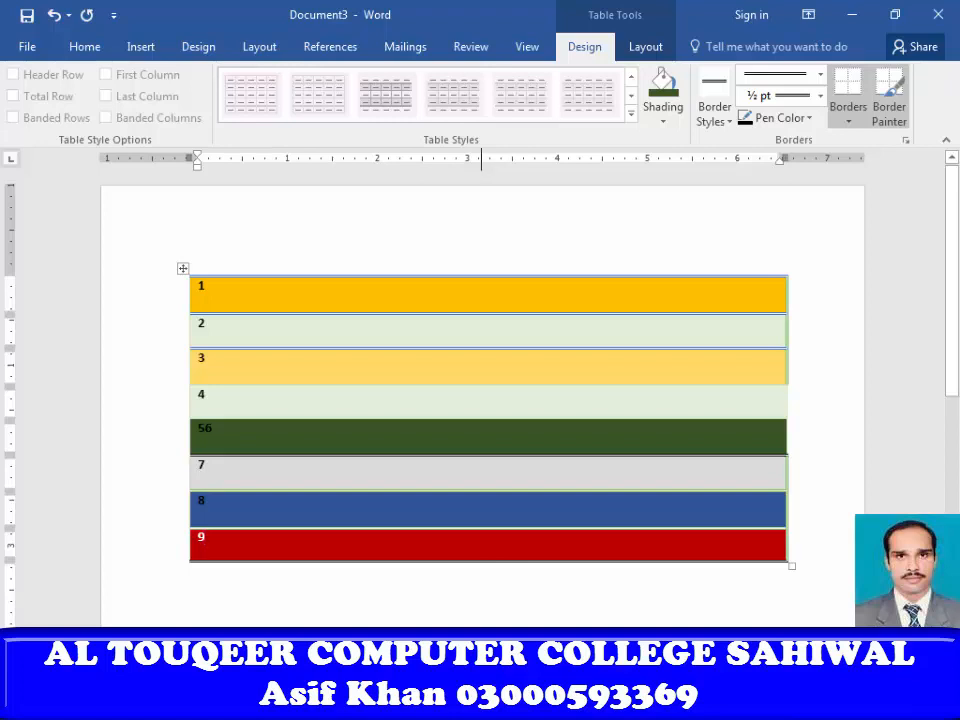
{"action": "left_click", "coordinate": [551, 384]}
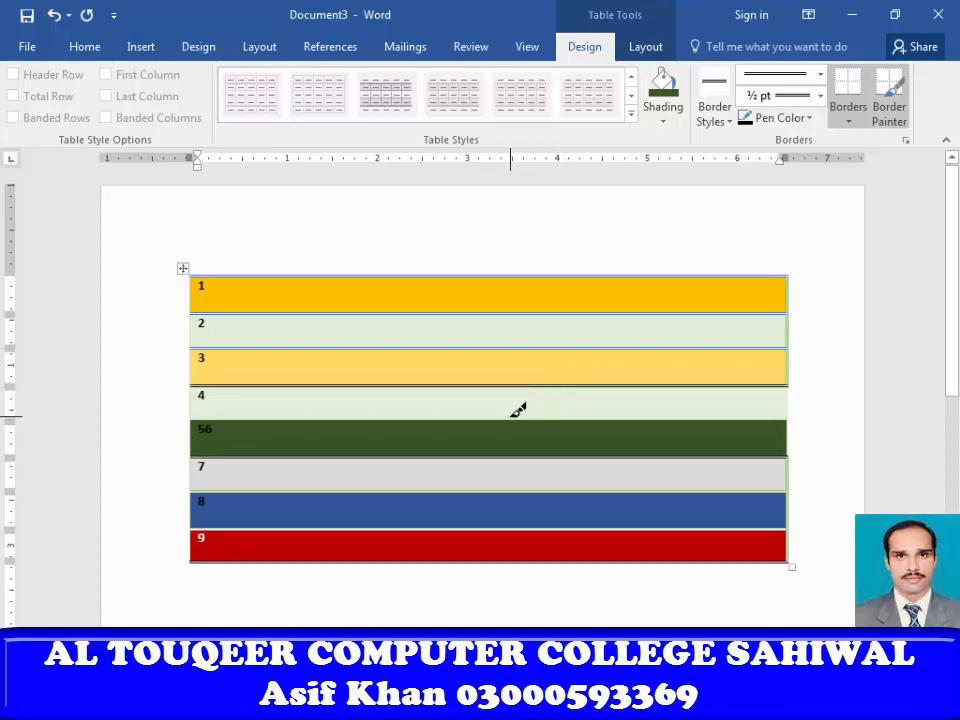
{"action": "left_click", "coordinate": [513, 418]}
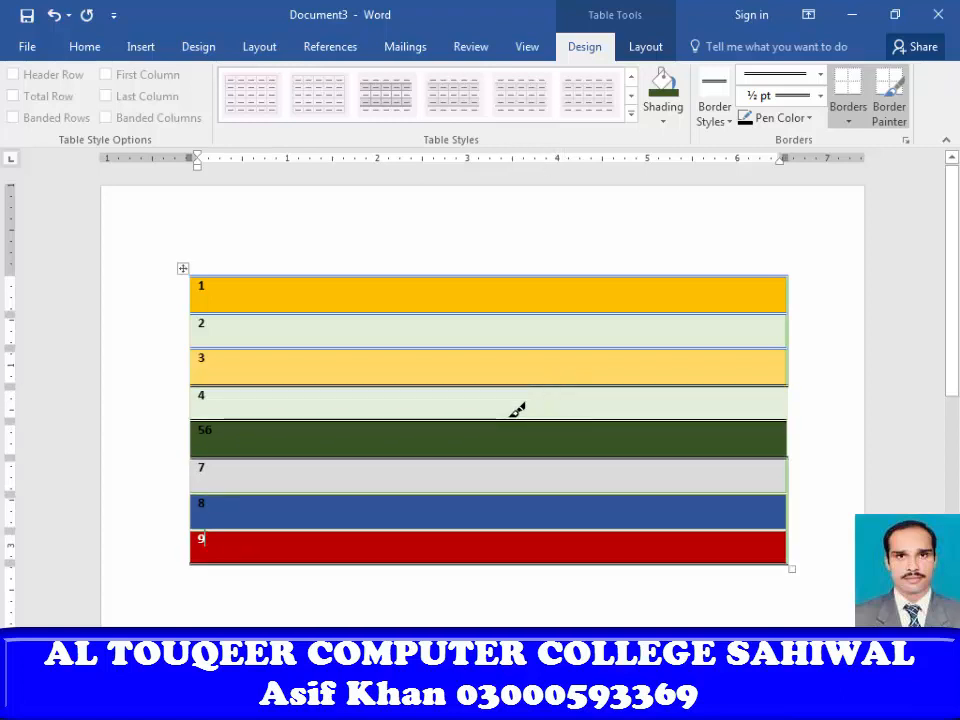
Paint the black double-line border along the table's left edge and the right edge of the upper rows
{"action": "left_click", "coordinate": [192, 286]}
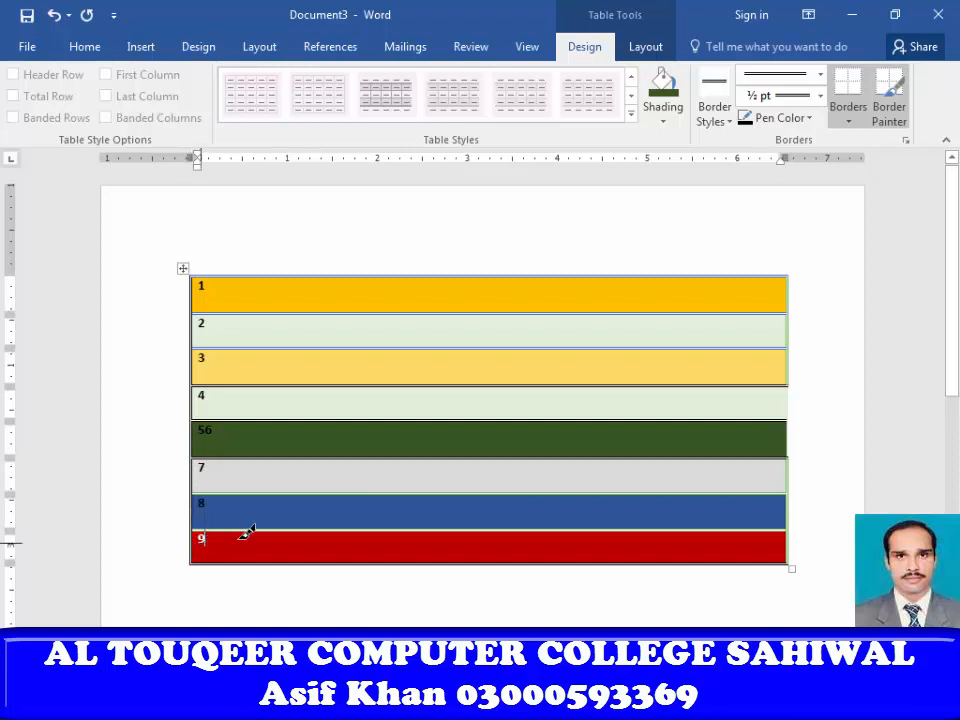
{"action": "left_click", "coordinate": [789, 444]}
{"action": "left_click", "coordinate": [787, 389]}
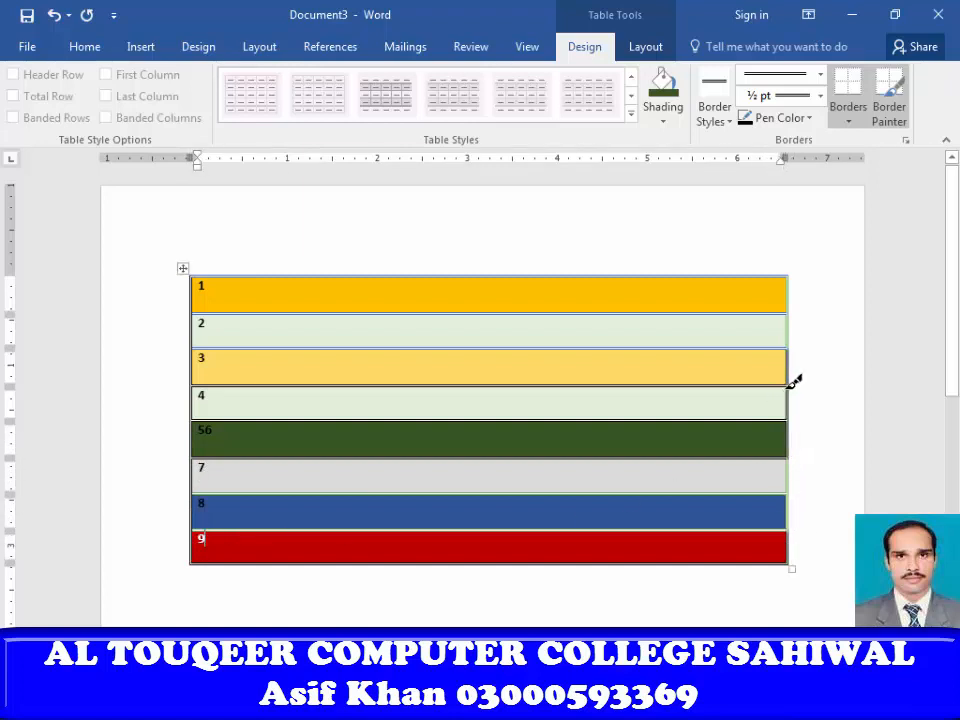
{"action": "left_click", "coordinate": [784, 306]}
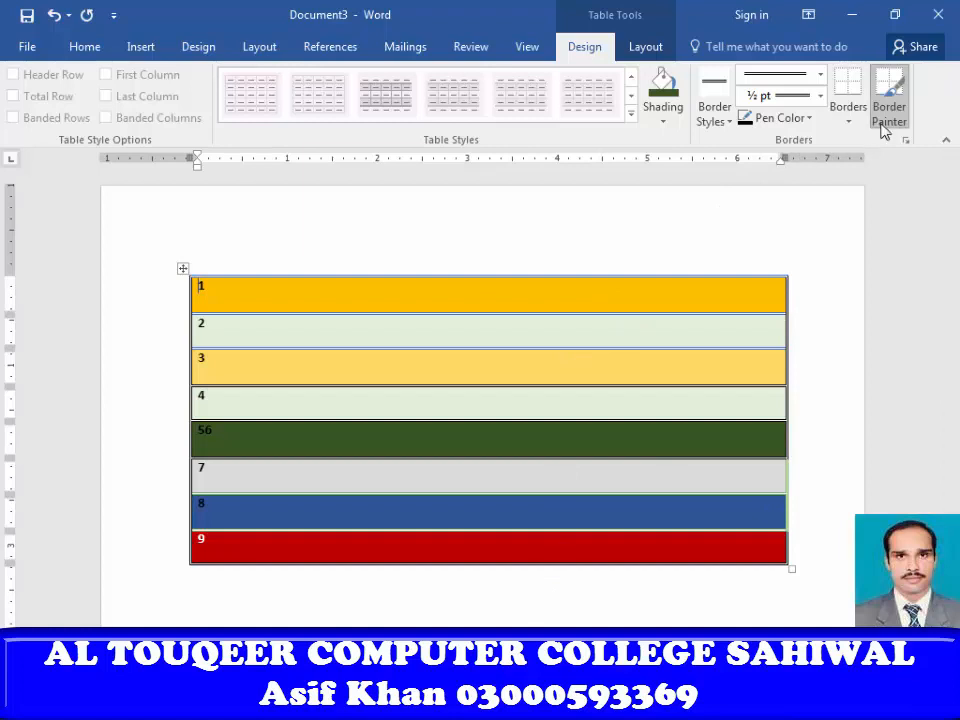
{"action": "left_click", "coordinate": [846, 126]}
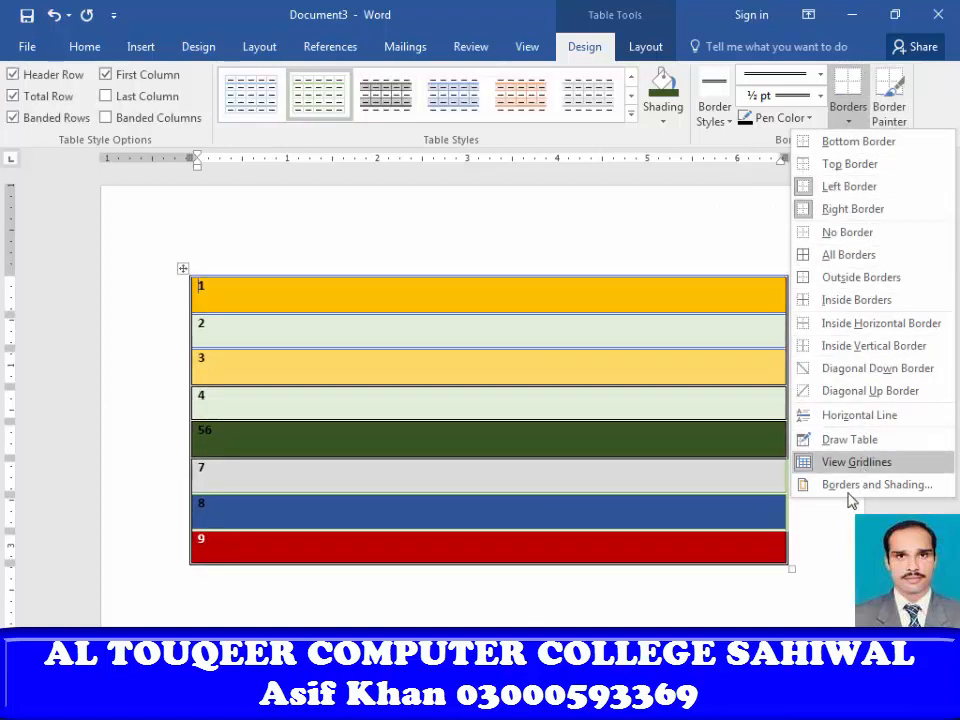
{"action": "left_click", "coordinate": [642, 607]}
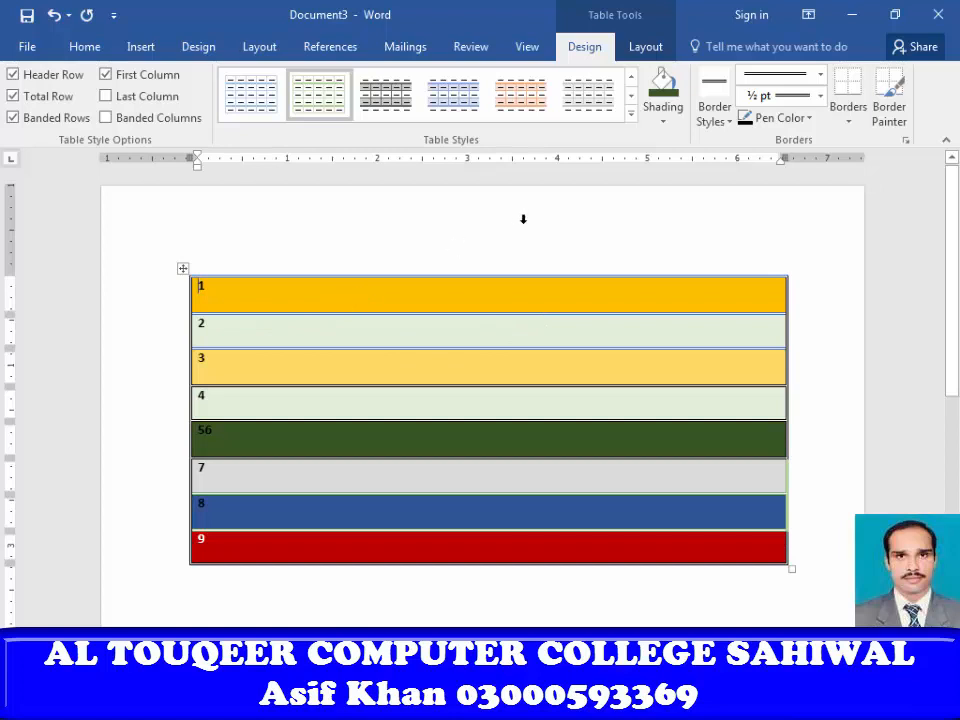
Insert a one-column, four-row table in the blank area below the first table and enlarge it to about 2.3 inches tall
{"action": "scroll", "coordinate": [379, 369], "scroll_direction": "down", "scroll_amount": 6}
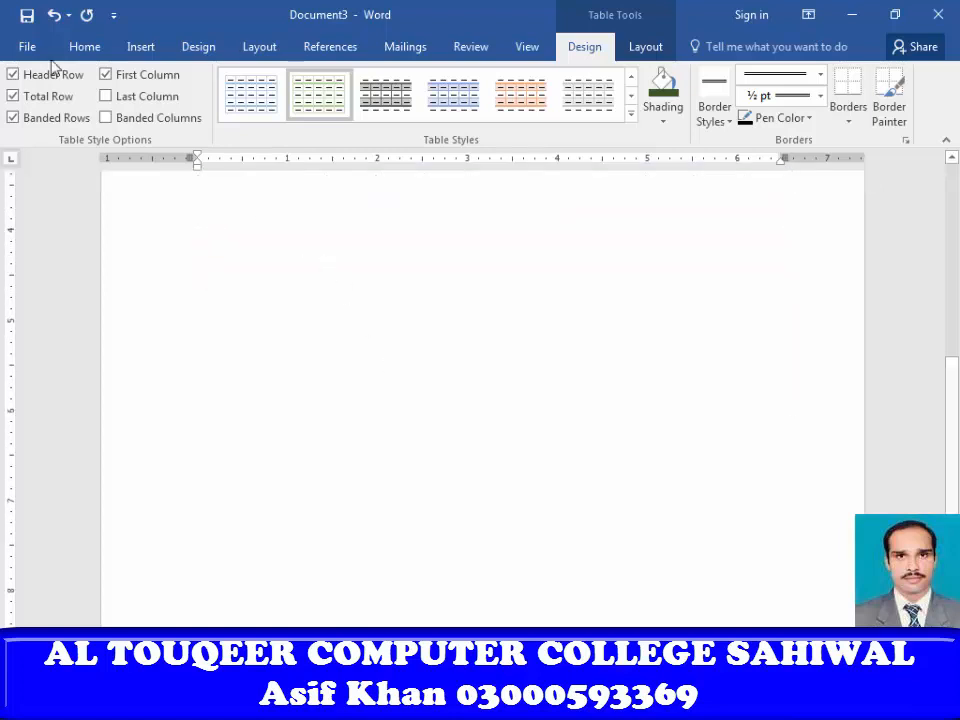
{"action": "left_click", "coordinate": [145, 47]}
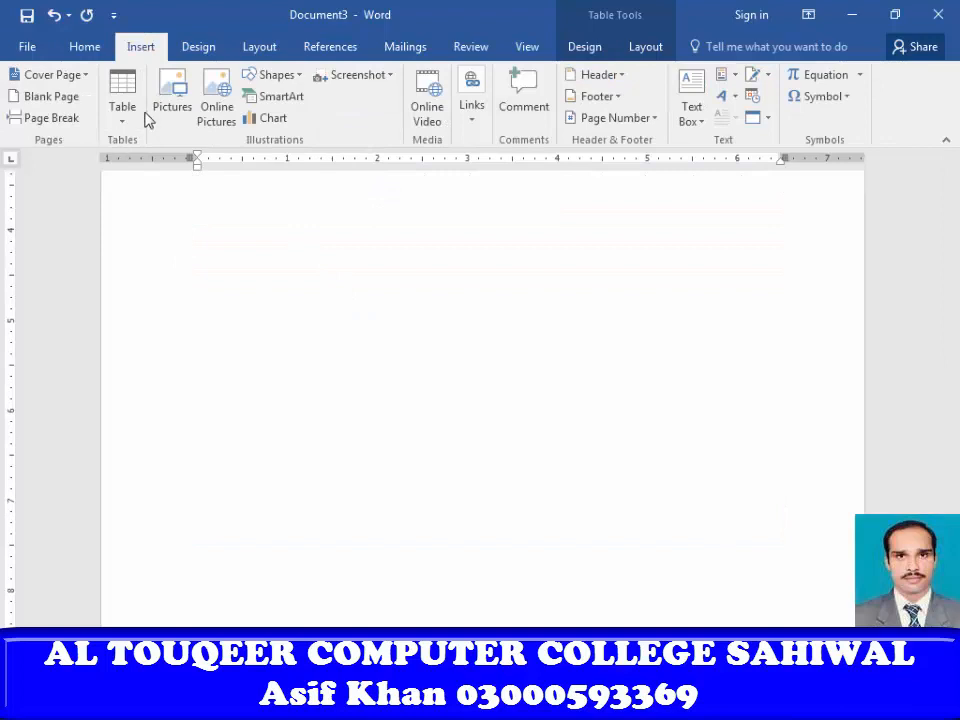
{"action": "left_click", "coordinate": [122, 108]}
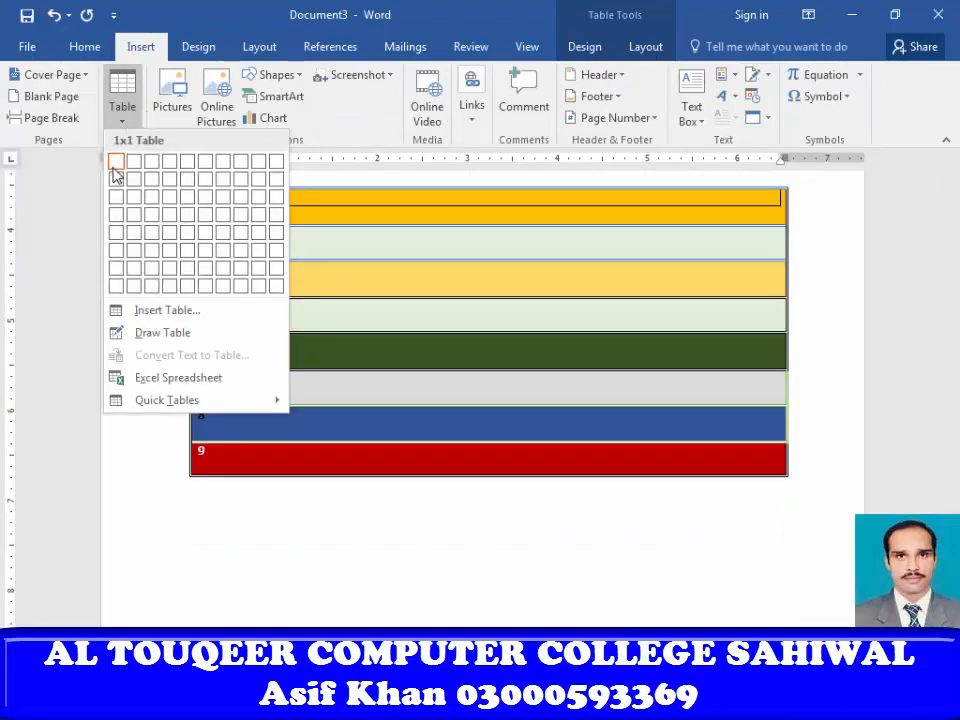
{"action": "left_click", "coordinate": [366, 484]}
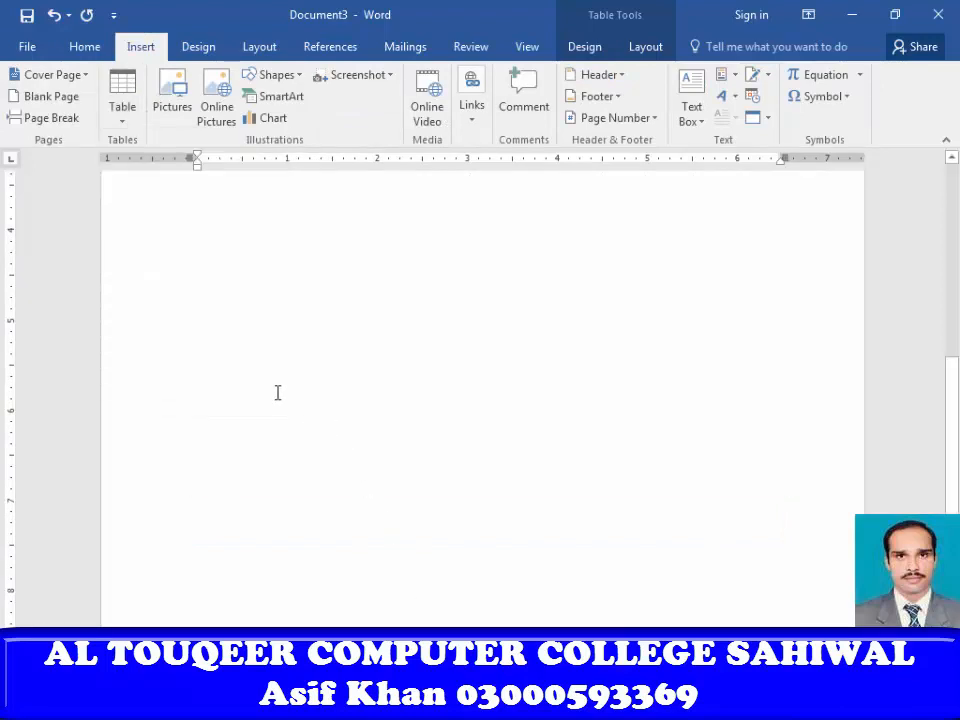
{"action": "double_click", "coordinate": [251, 340]}
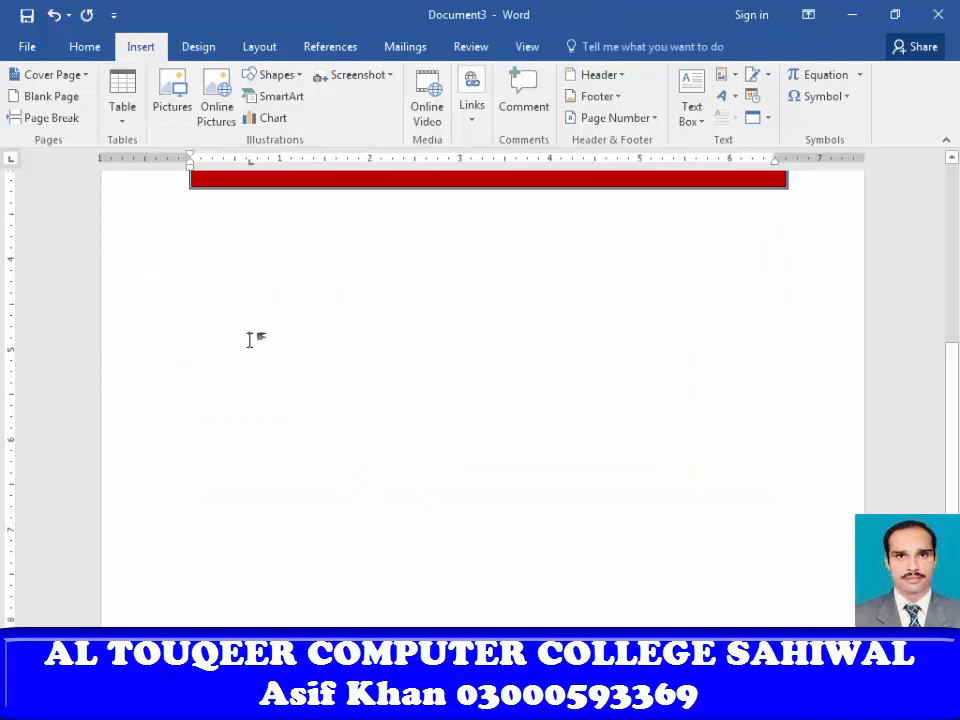
{"action": "left_click", "coordinate": [133, 127]}
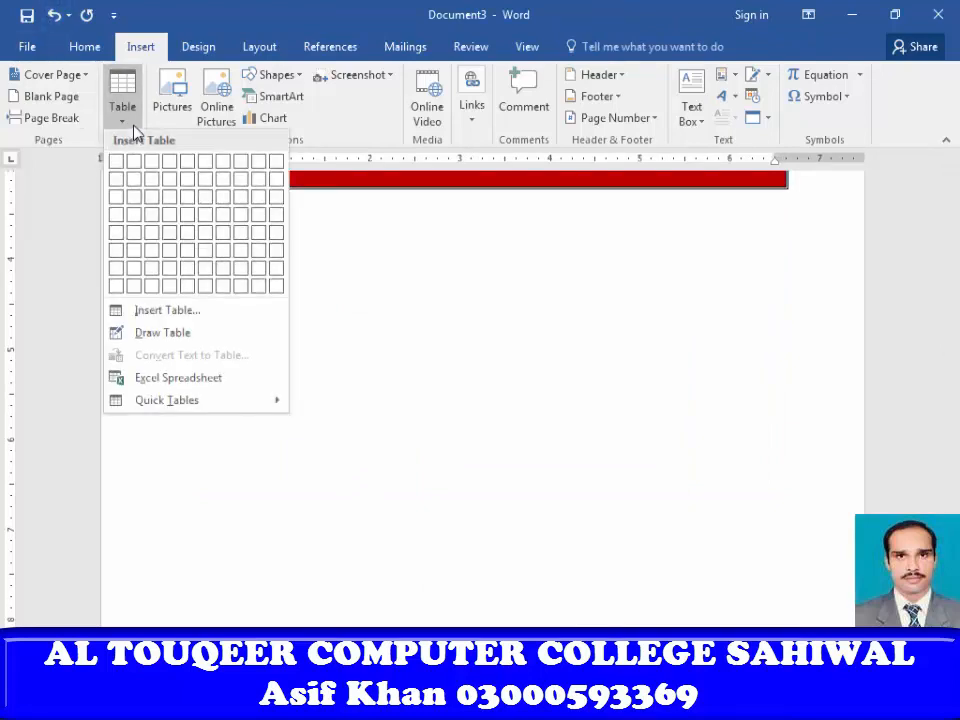
{"action": "left_click", "coordinate": [118, 216]}
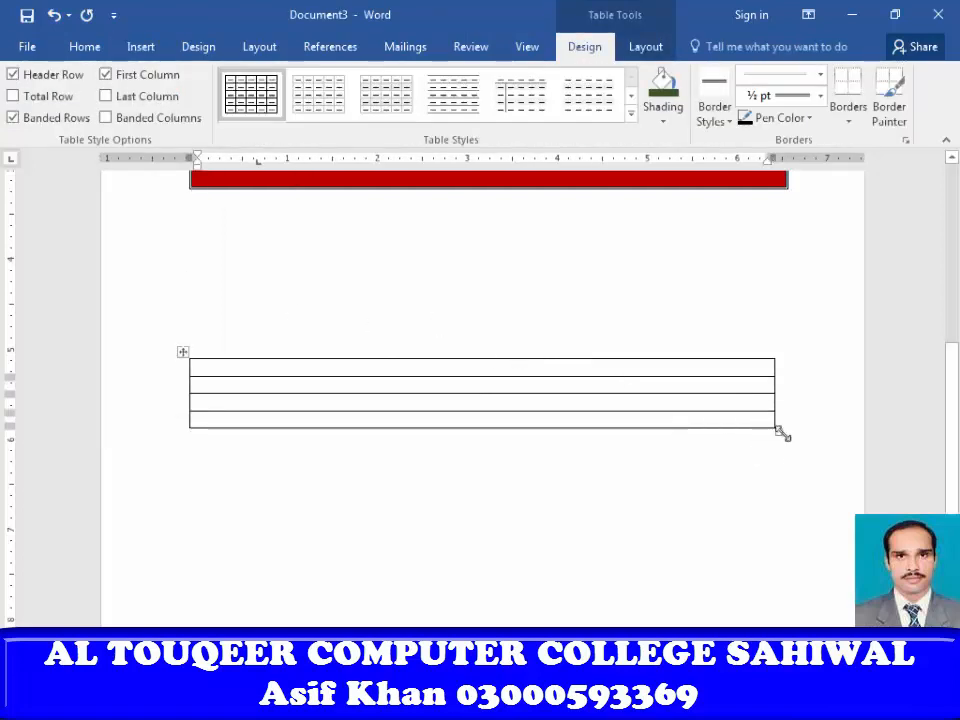
{"action": "left_click_drag", "start_coordinate": [778, 433], "coordinate": [785, 557]}
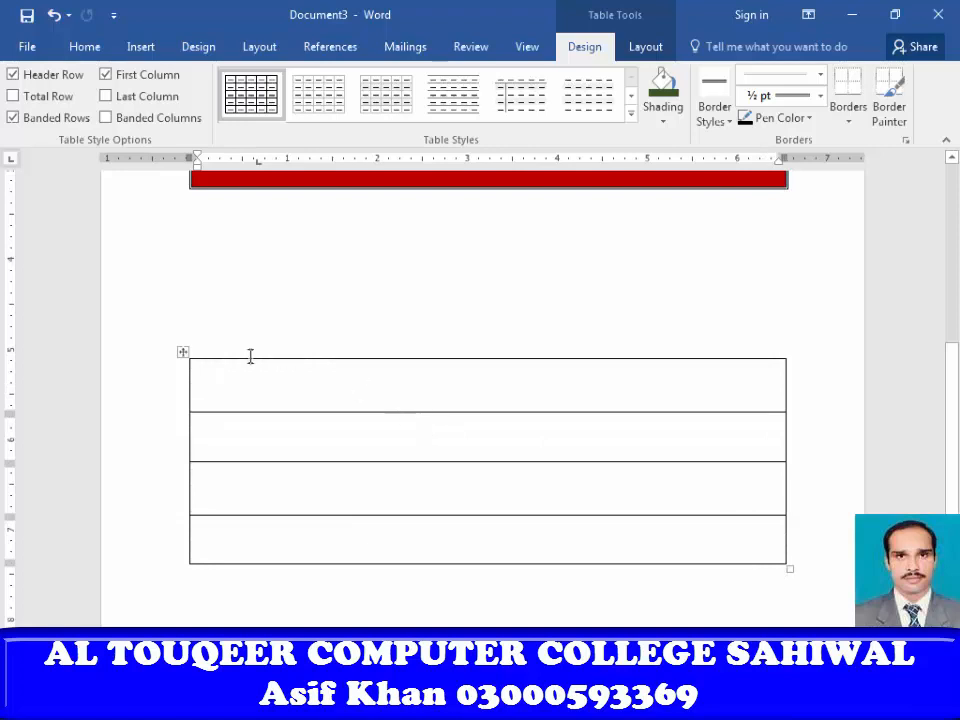
Shade the entire second table light gold
{"action": "left_click", "coordinate": [182, 353]}
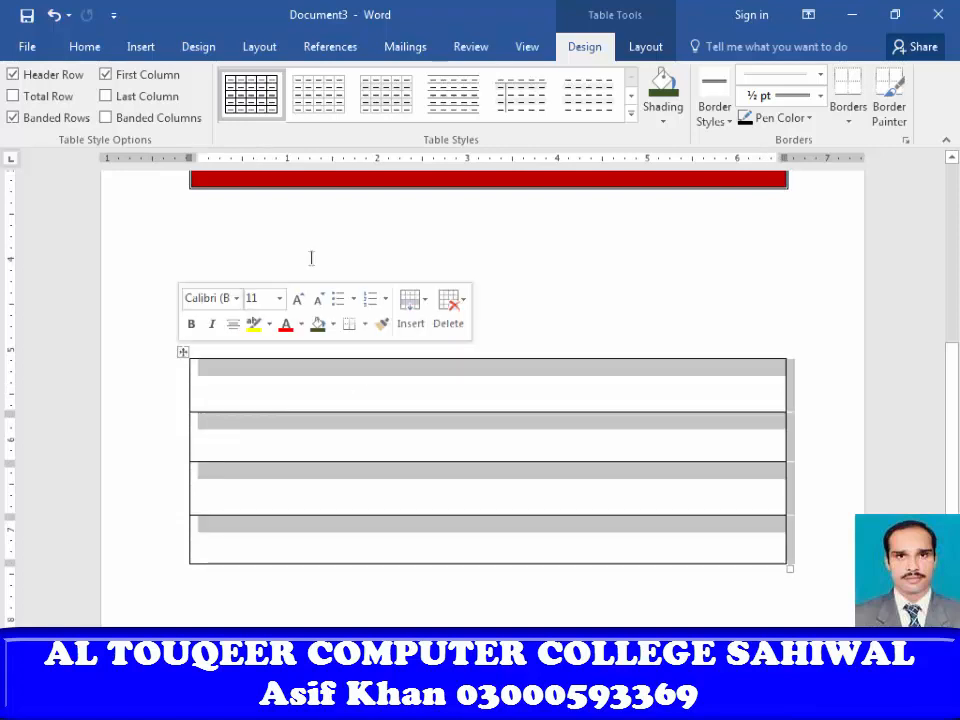
{"action": "left_click", "coordinate": [664, 128]}
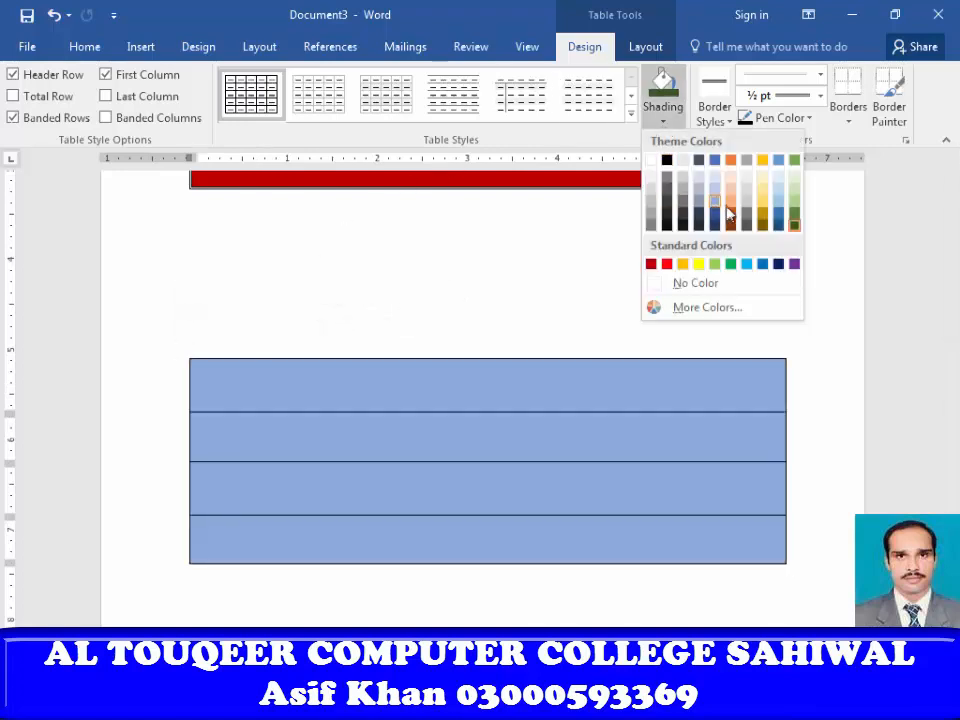
{"action": "left_click", "coordinate": [762, 210]}
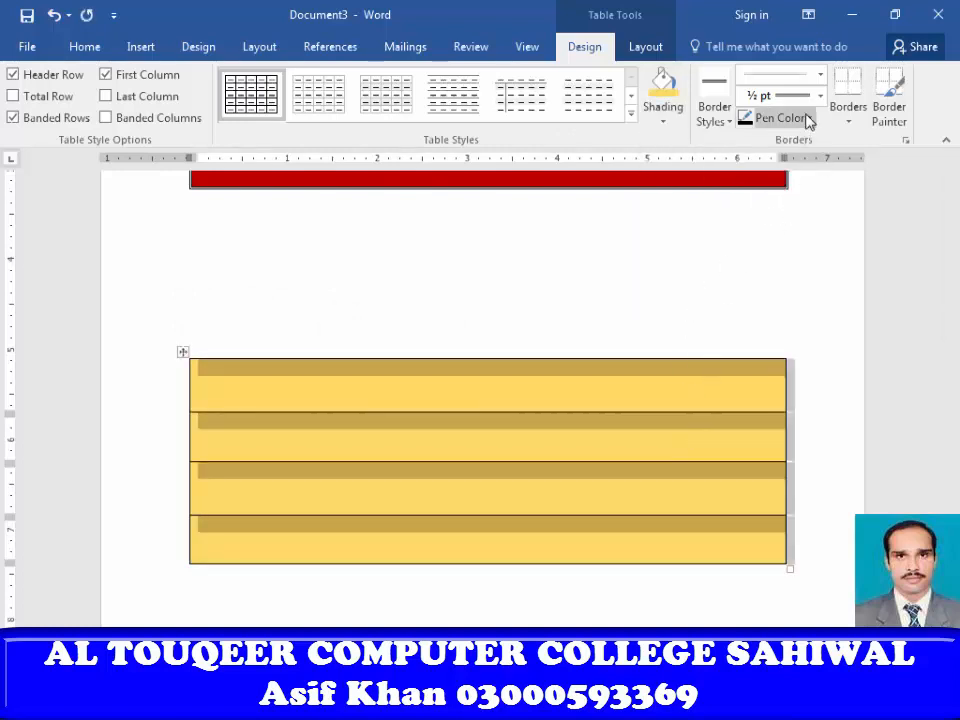
Choose the solid blue 1½ pt theme border style as the drawing style for the second table's borders
{"action": "left_click", "coordinate": [849, 122]}
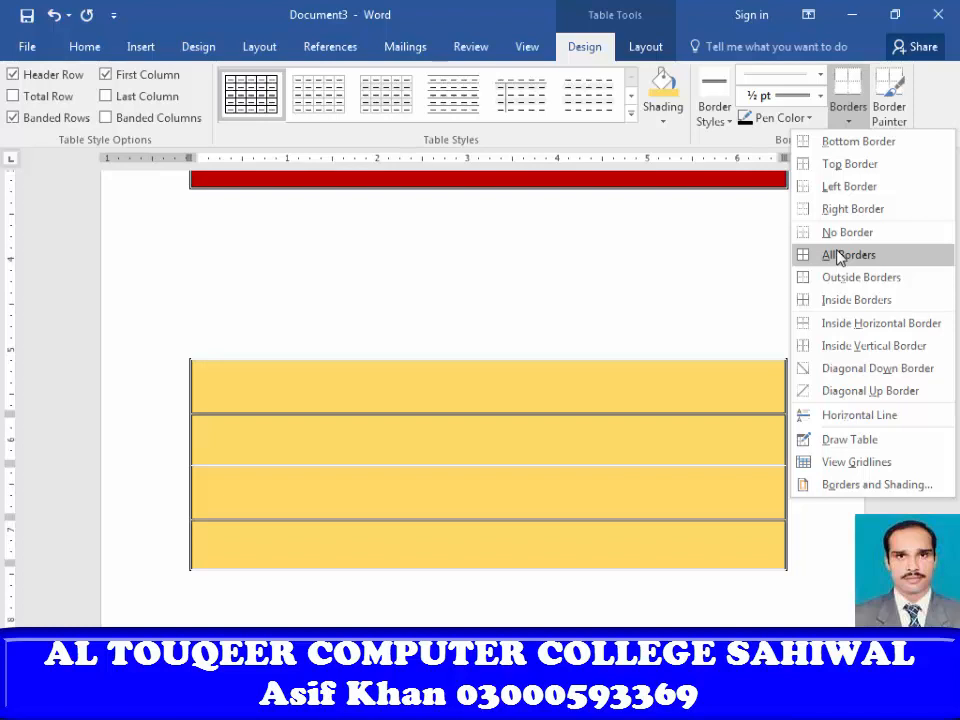
{"action": "left_click", "coordinate": [726, 122]}
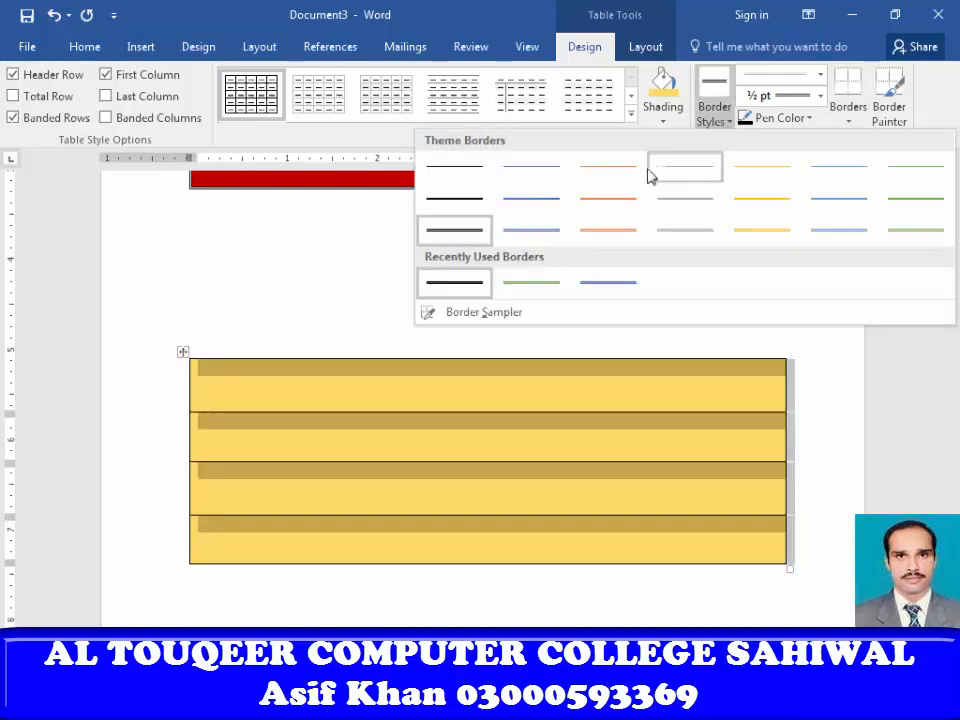
{"action": "left_click", "coordinate": [822, 197]}
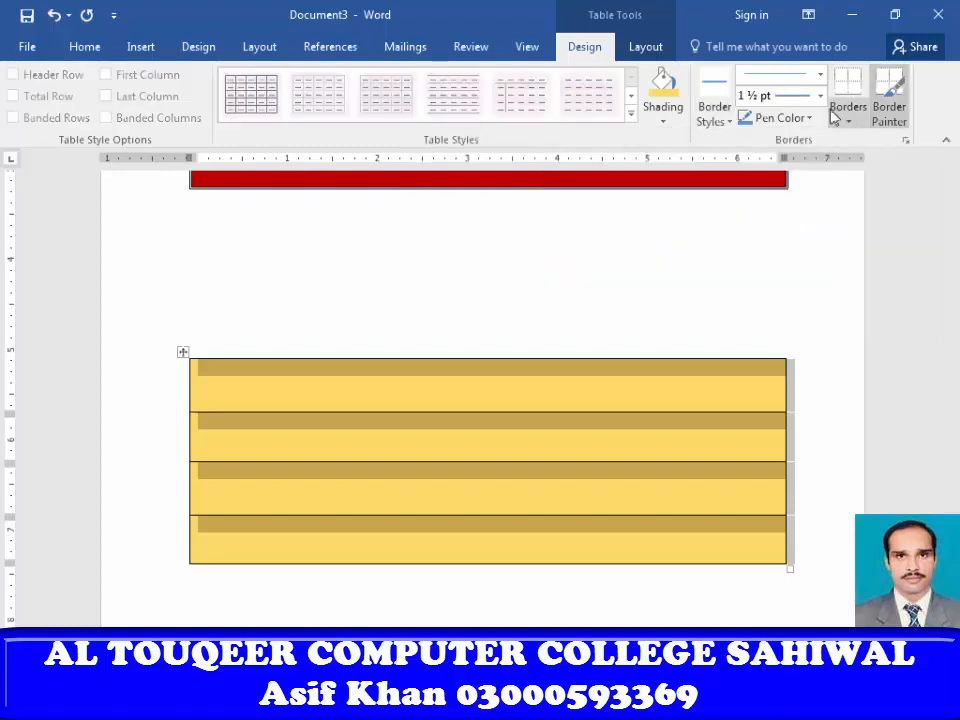
{"action": "left_click", "coordinate": [847, 121]}
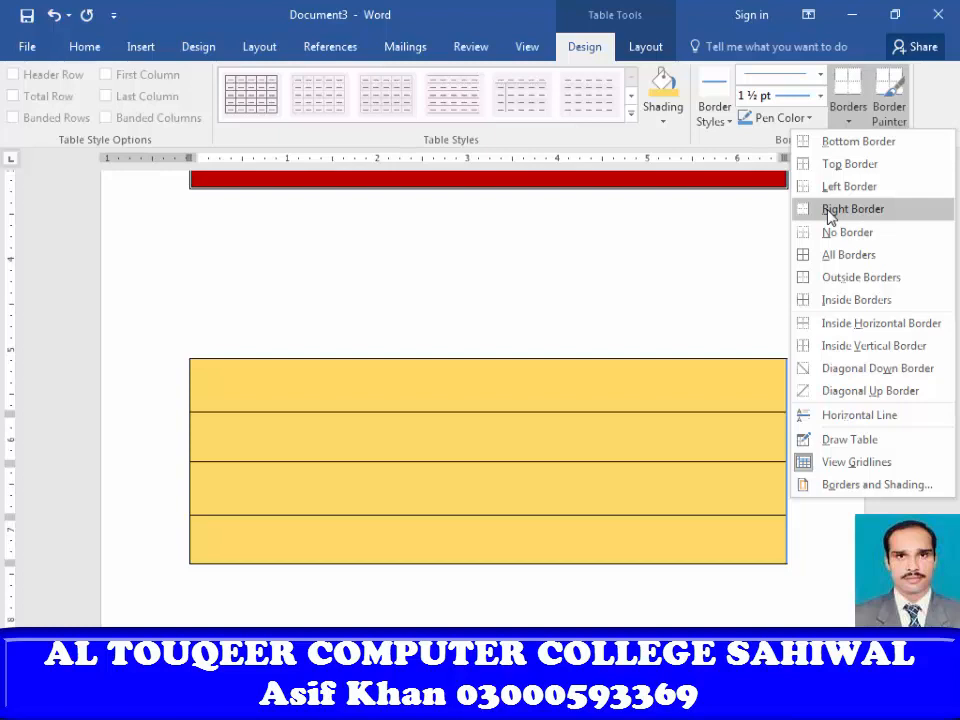
Switch the border line to the 3 pt slanted-stripe style and apply it to all borders of the second table
{"action": "left_click", "coordinate": [820, 80]}
{"action": "left_click", "coordinate": [820, 80]}
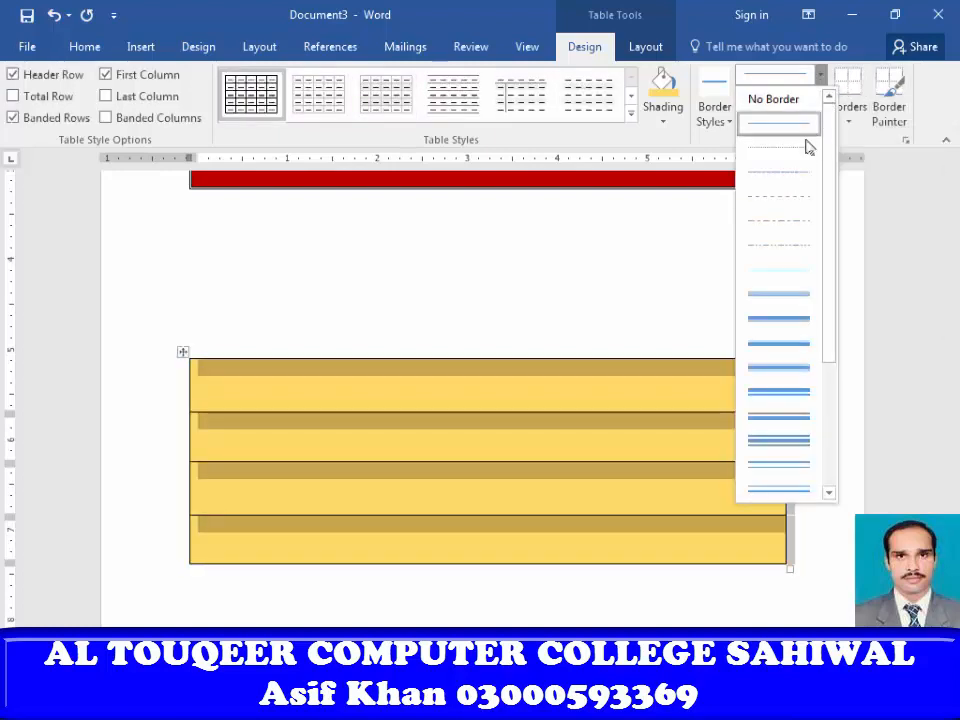
{"action": "left_click_drag", "start_coordinate": [830, 230], "coordinate": [834, 366]}
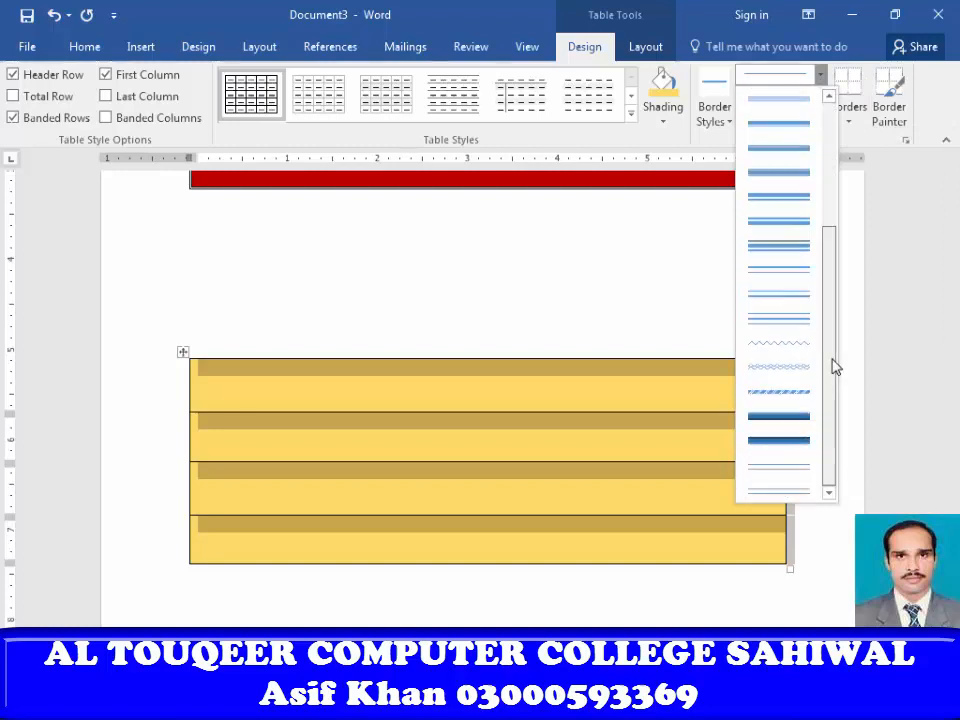
{"action": "left_click", "coordinate": [768, 392]}
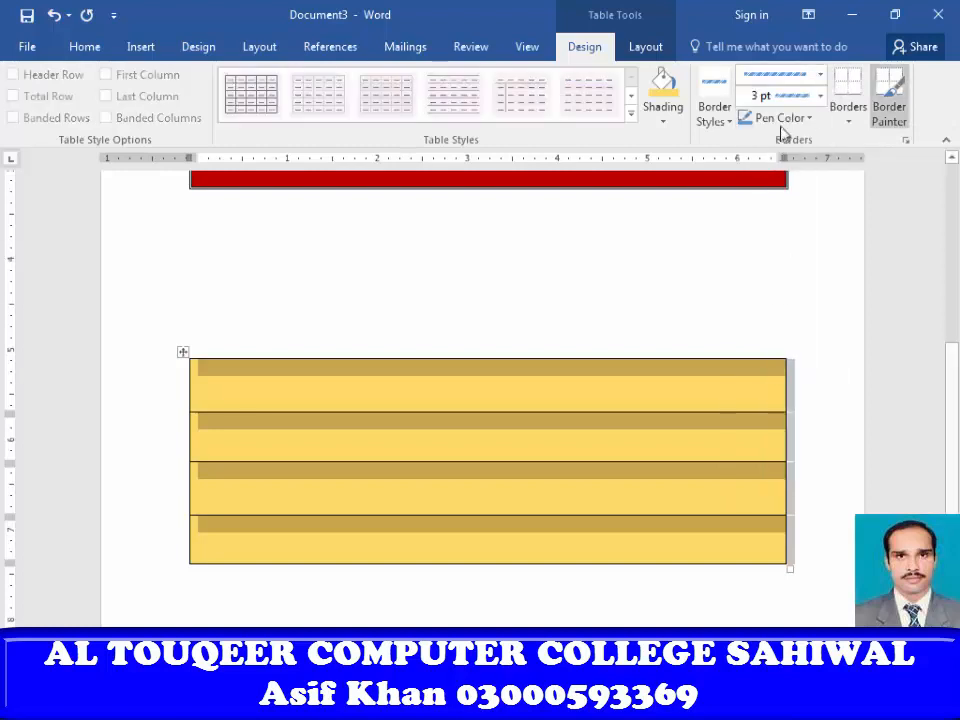
{"action": "left_click", "coordinate": [848, 124]}
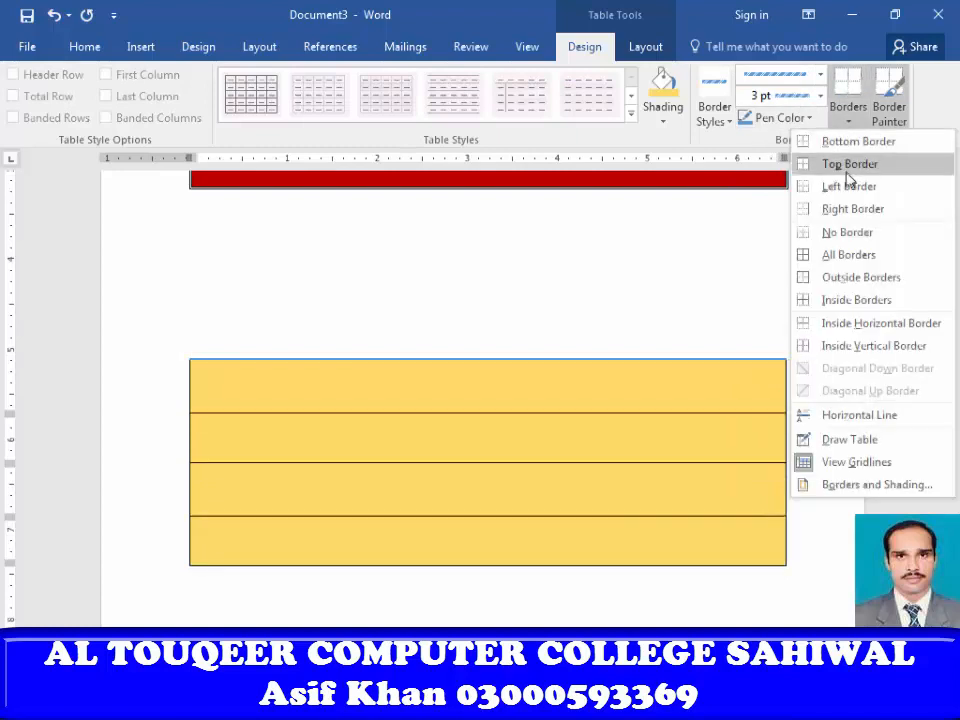
{"action": "left_click", "coordinate": [845, 256]}
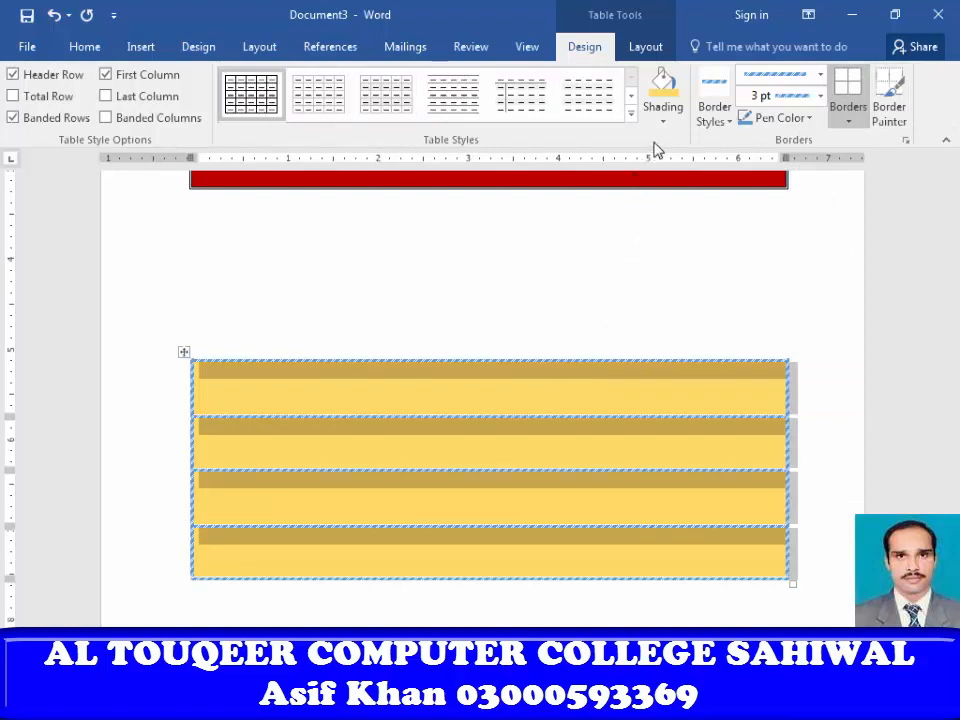
Select the cell containing 1 in the first table with the table selection command
{"action": "left_click", "coordinate": [650, 50]}
{"action": "scroll", "coordinate": [403, 330], "scroll_direction": "up", "scroll_amount": 5}
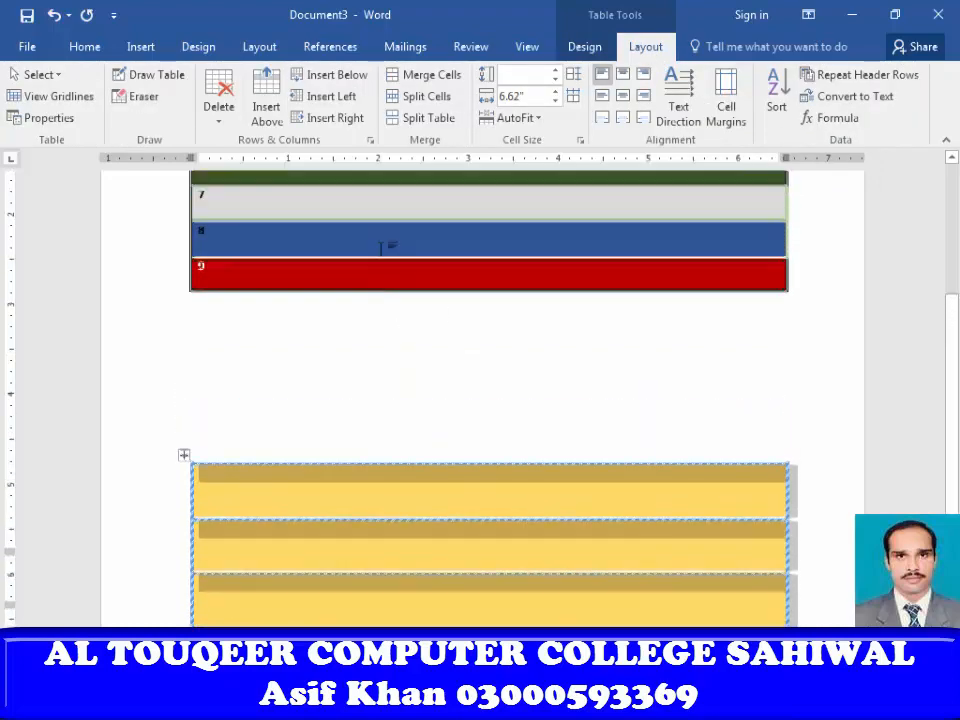
{"action": "scroll", "coordinate": [407, 300], "scroll_direction": "up", "scroll_amount": 2}
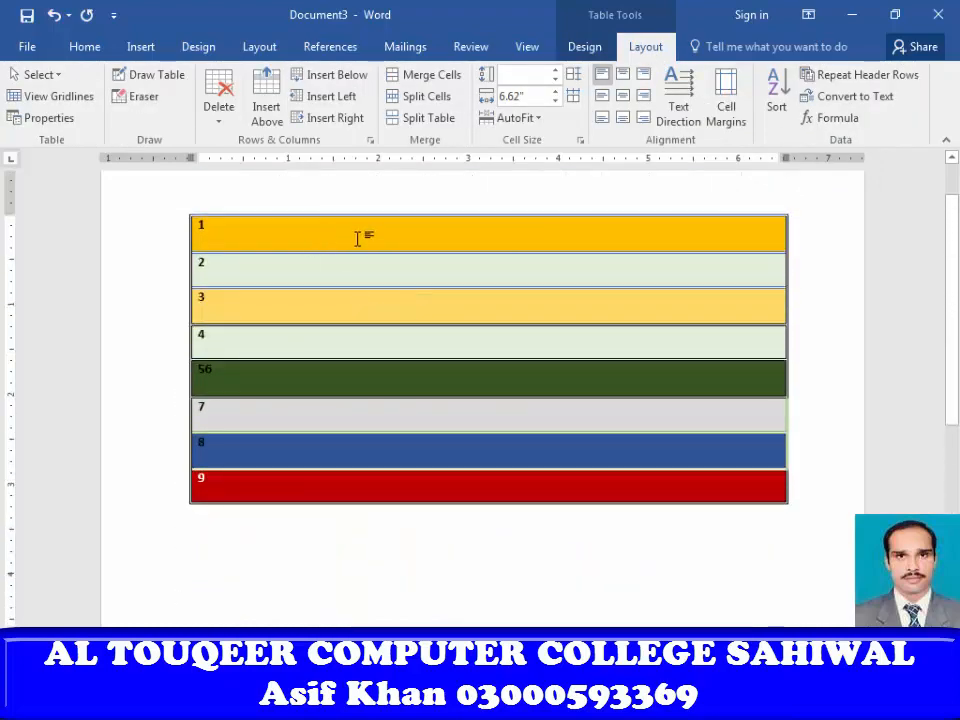
{"action": "left_click", "coordinate": [422, 238]}
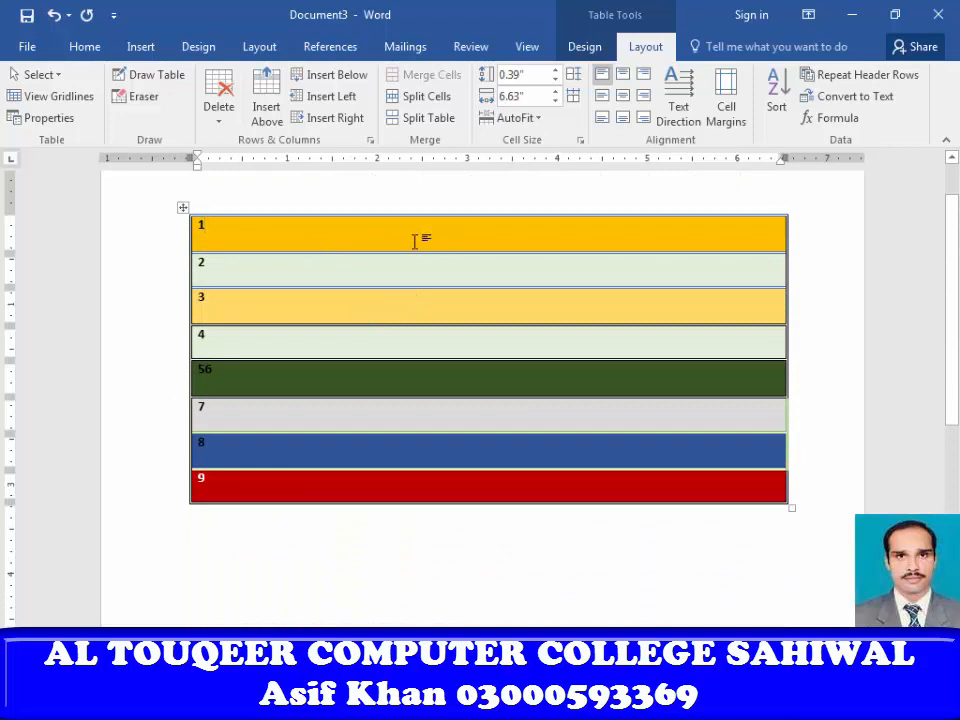
{"action": "left_click", "coordinate": [38, 75]}
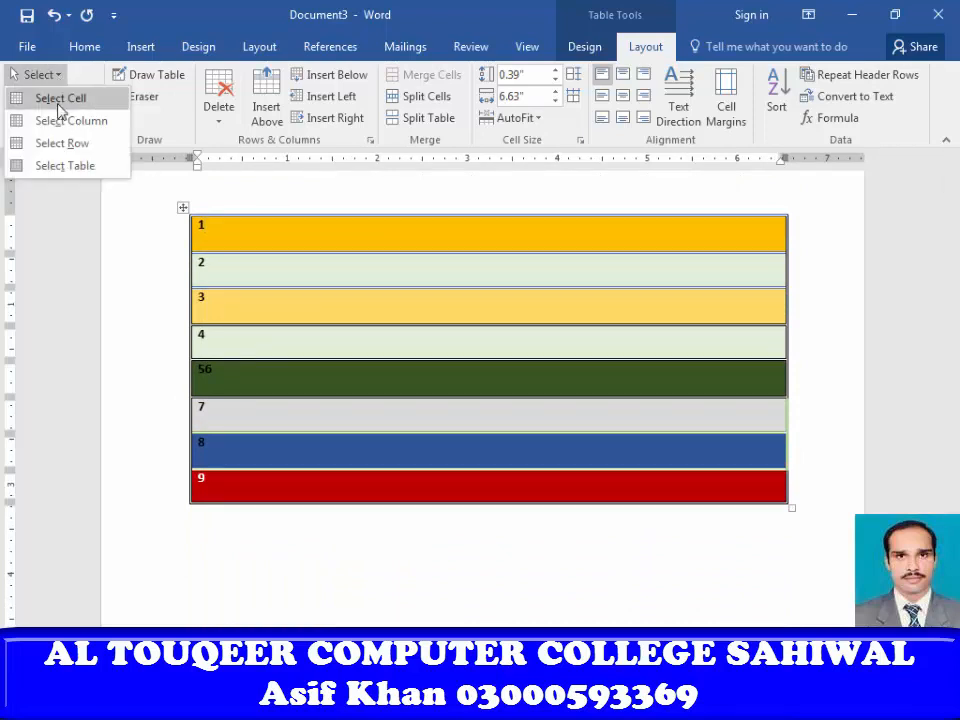
{"action": "left_click", "coordinate": [59, 99]}
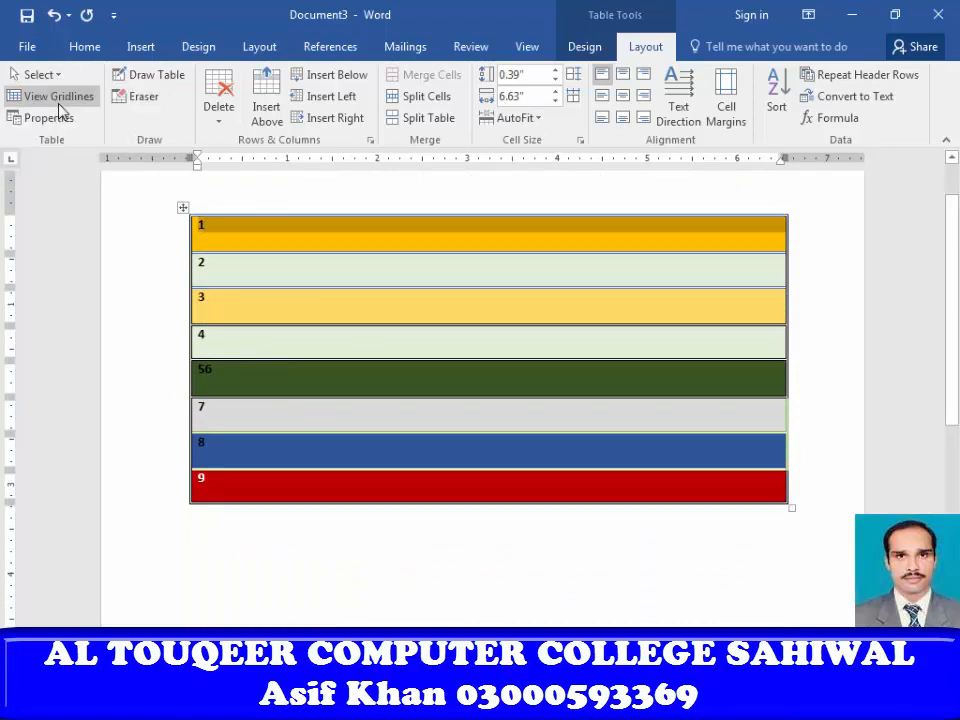
Select the first table's whole column, and after that only the row containing 1
{"action": "left_click", "coordinate": [57, 76]}
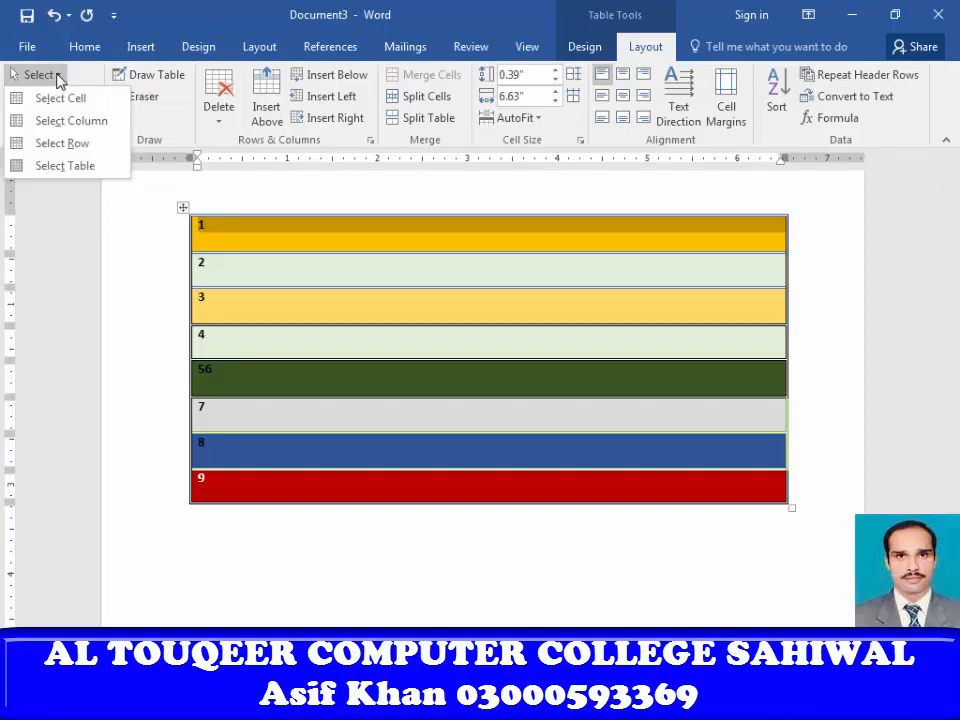
{"action": "left_click", "coordinate": [58, 122]}
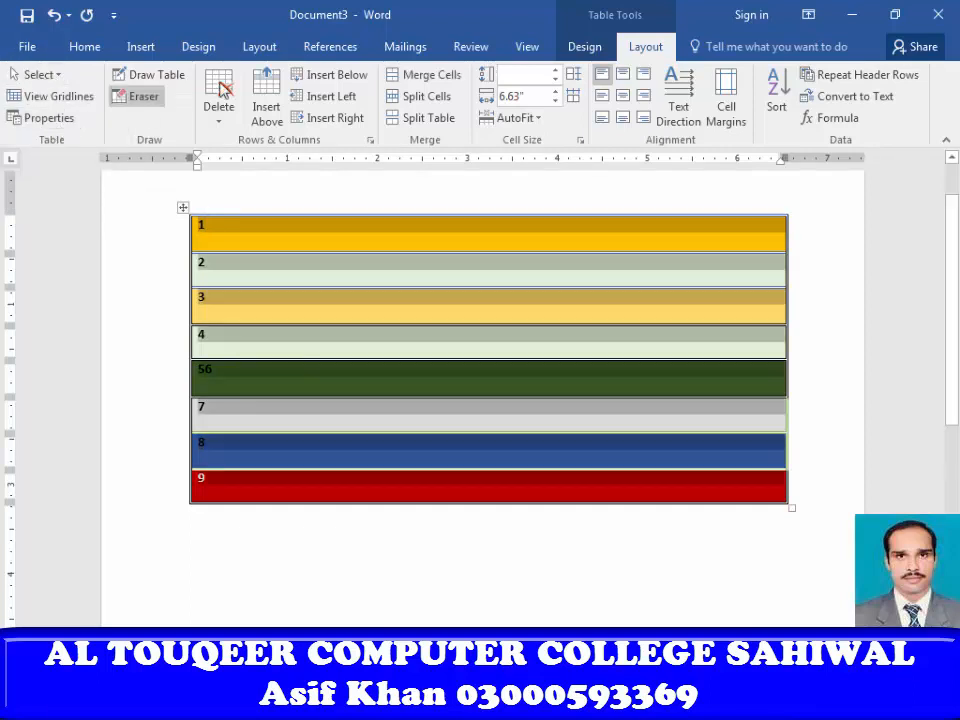
{"action": "left_click", "coordinate": [320, 241]}
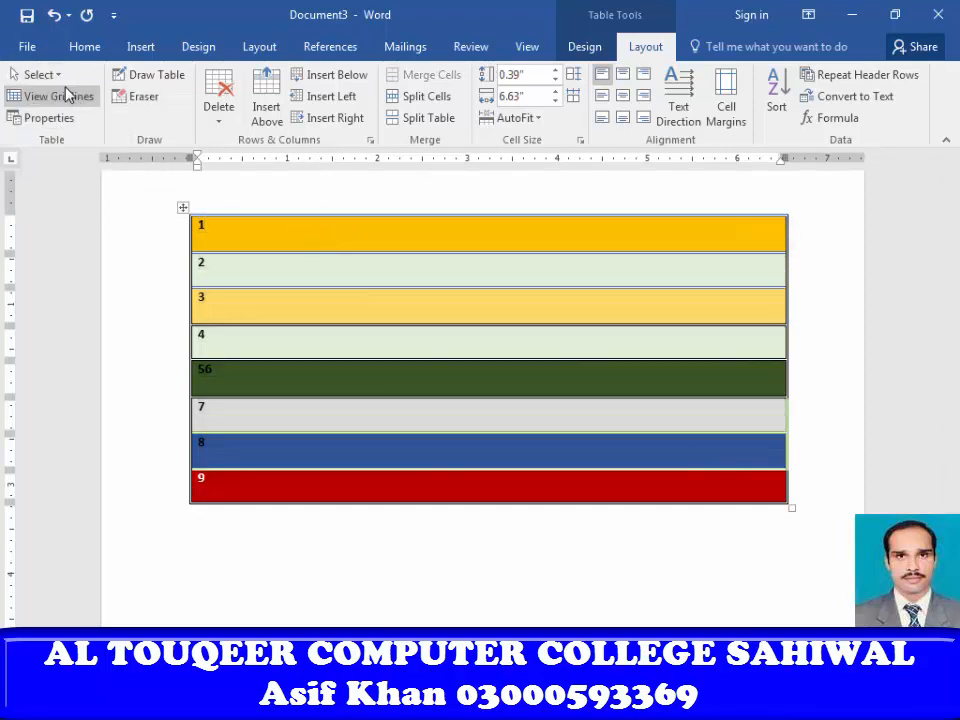
{"action": "left_click", "coordinate": [55, 76]}
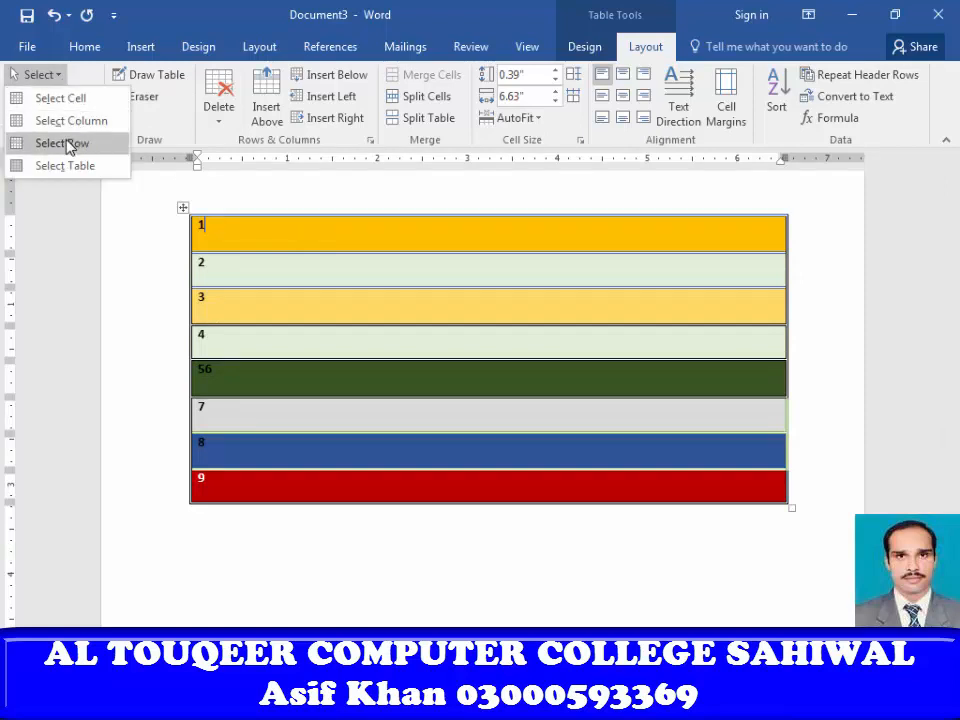
{"action": "left_click", "coordinate": [62, 143]}
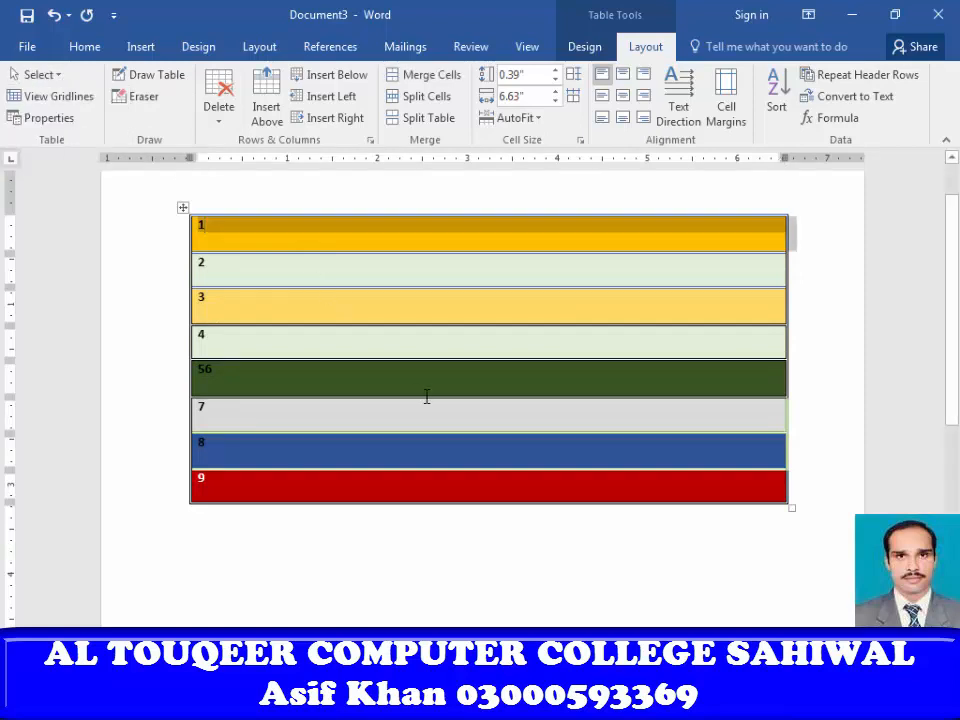
Insert a new row below the row containing 56
{"action": "left_click", "coordinate": [376, 384]}
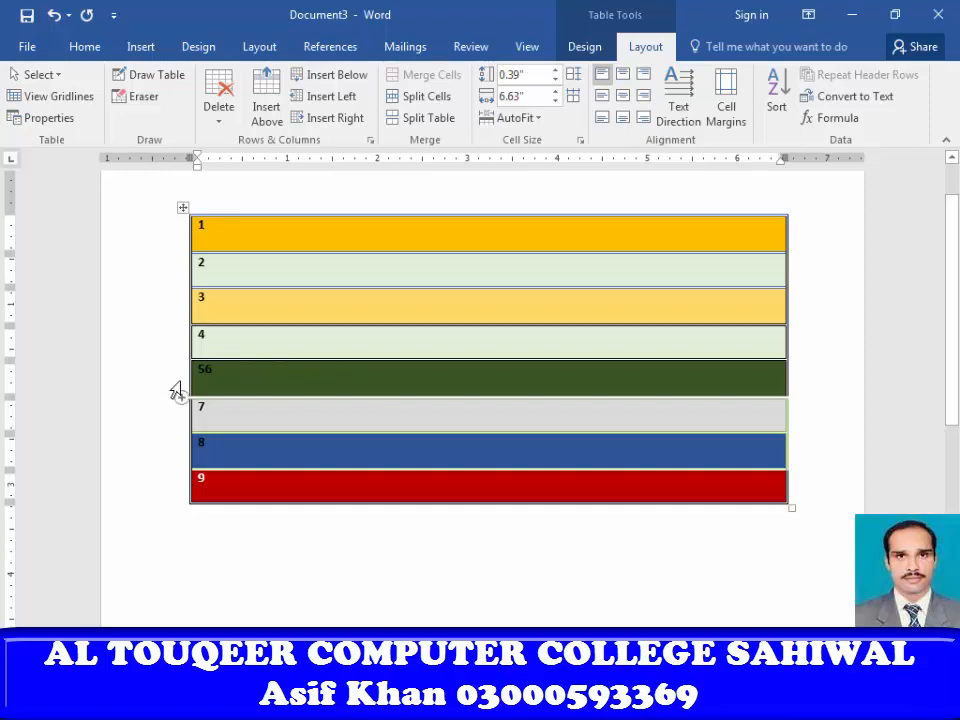
{"action": "mouse_move", "coordinate": [183, 370]}
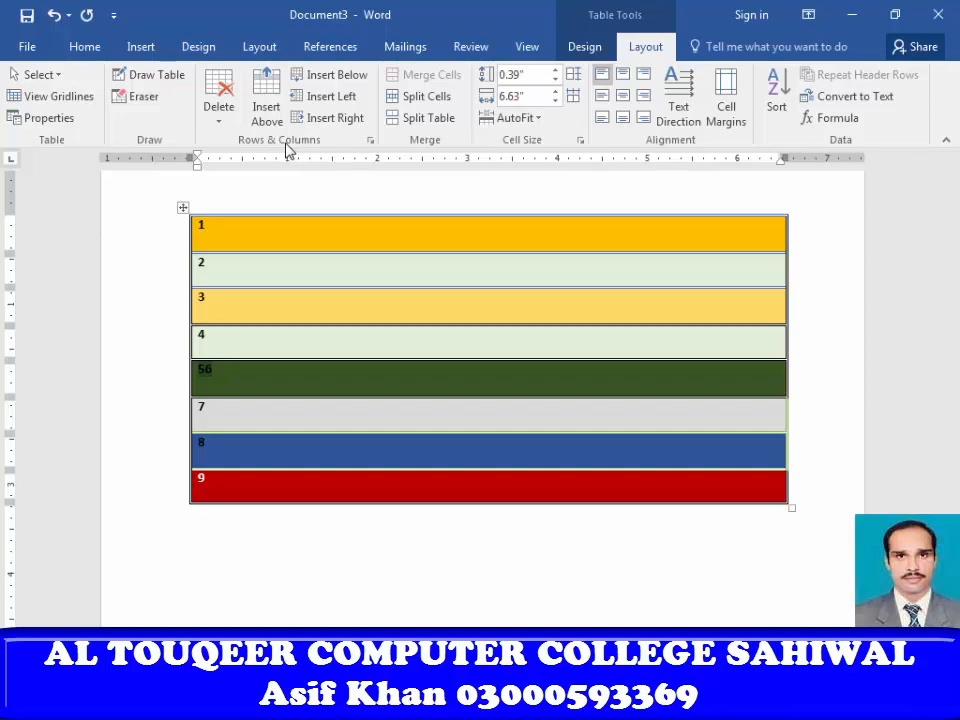
{"action": "left_click", "coordinate": [323, 85]}
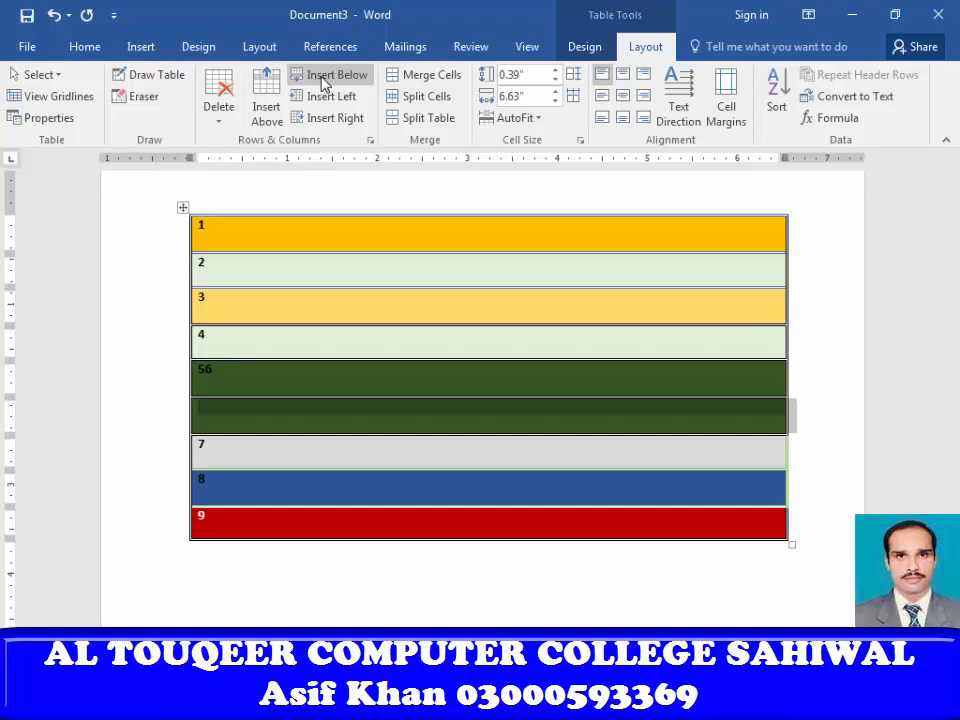
Enter 6 in the new row and correct the 56 in the row above to 5
{"action": "left_click", "coordinate": [213, 418]}
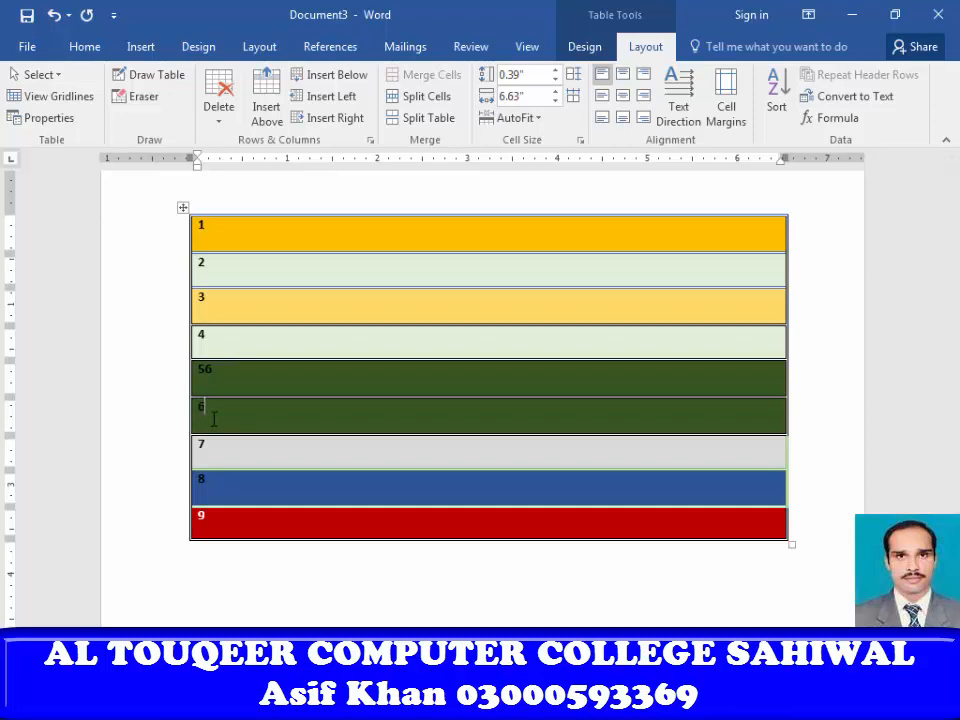
{"action": "type", "text": "6"}
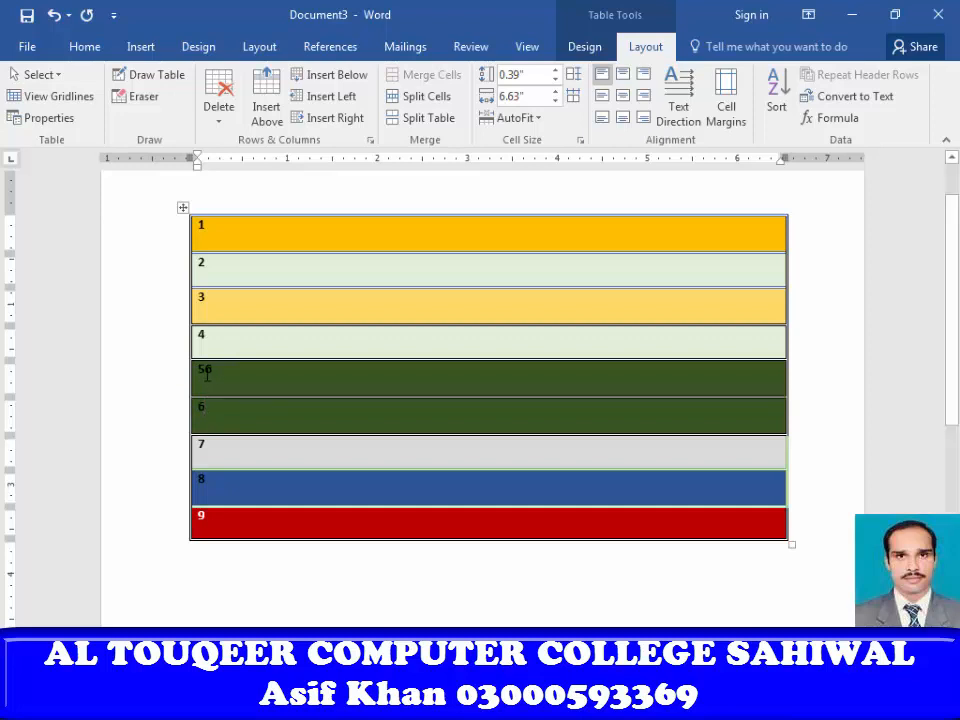
{"action": "key", "text": "BackSpace"}
Shrink the first table to about 0.86 inches wide and 2.6 inches tall
{"action": "left_click_drag", "start_coordinate": [790, 543], "coordinate": [284, 475]}
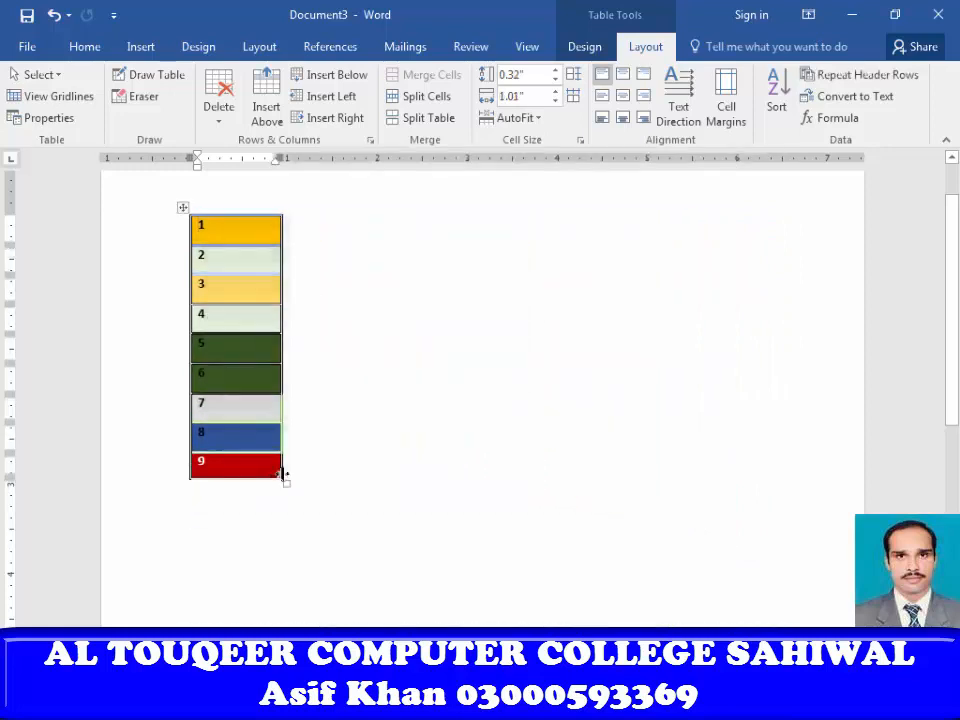
{"action": "left_click", "coordinate": [252, 257]}
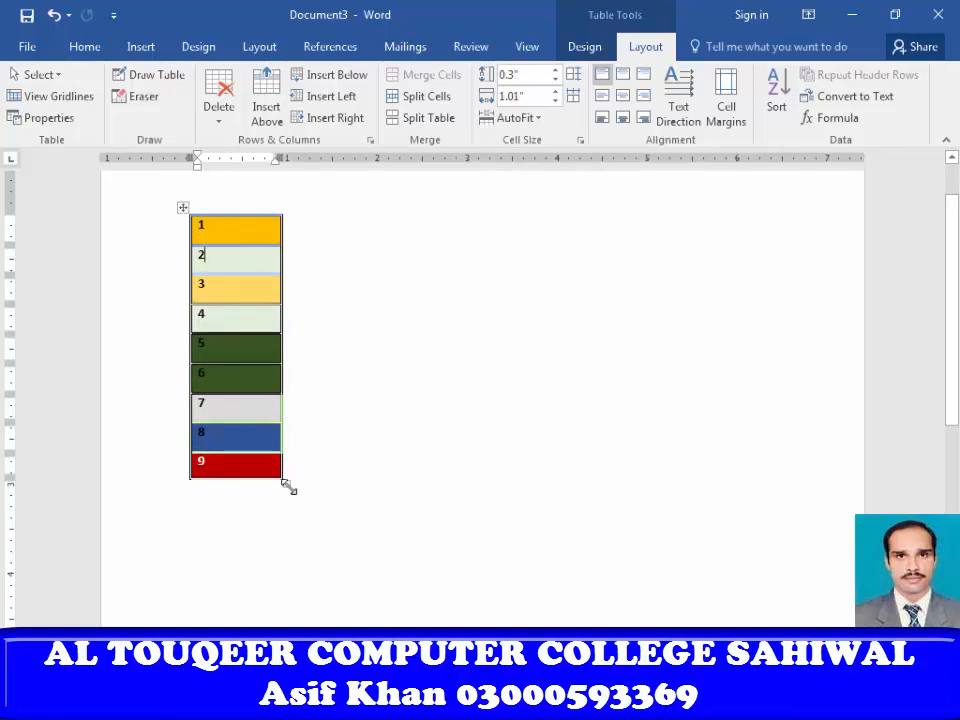
{"action": "left_click_drag", "start_coordinate": [285, 484], "coordinate": [268, 451]}
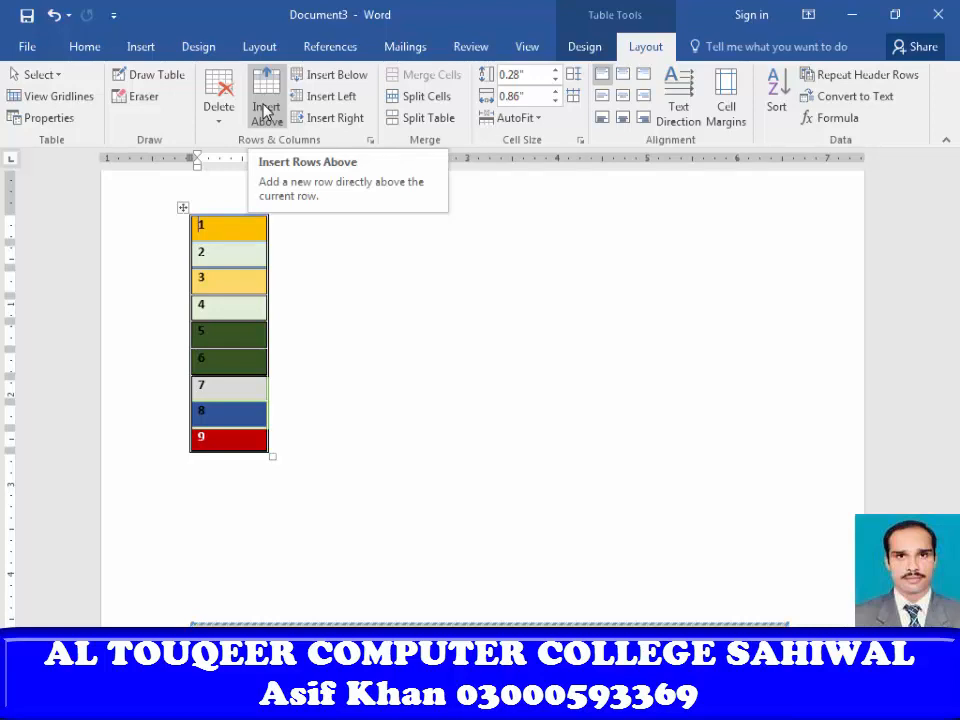
Insert one blank column on each side of the numbered column
{"action": "left_click", "coordinate": [325, 105]}
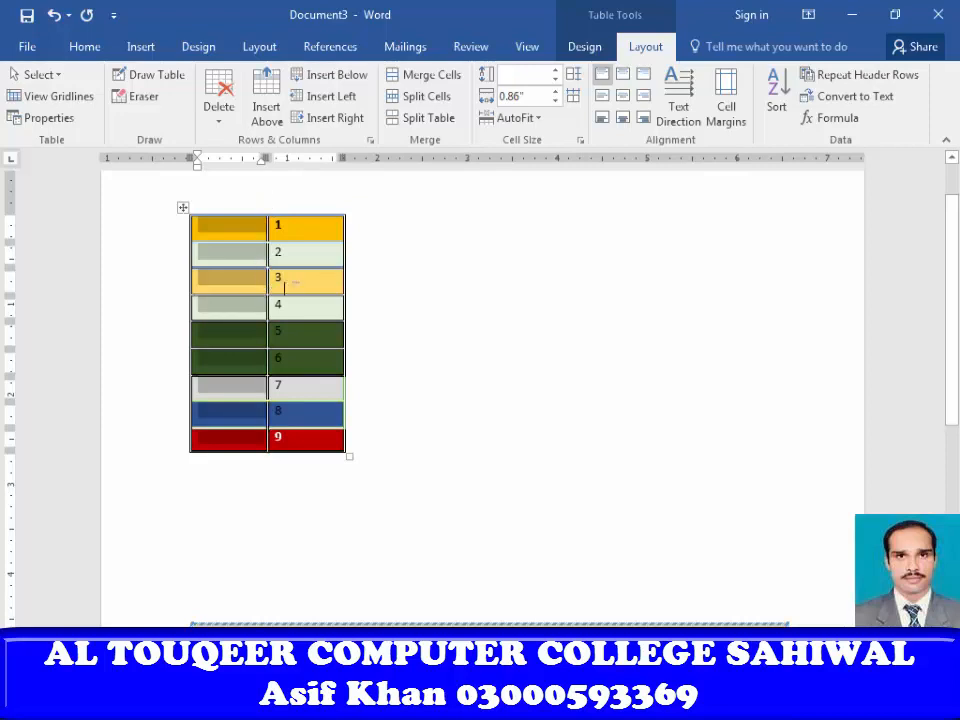
{"action": "left_click", "coordinate": [328, 279]}
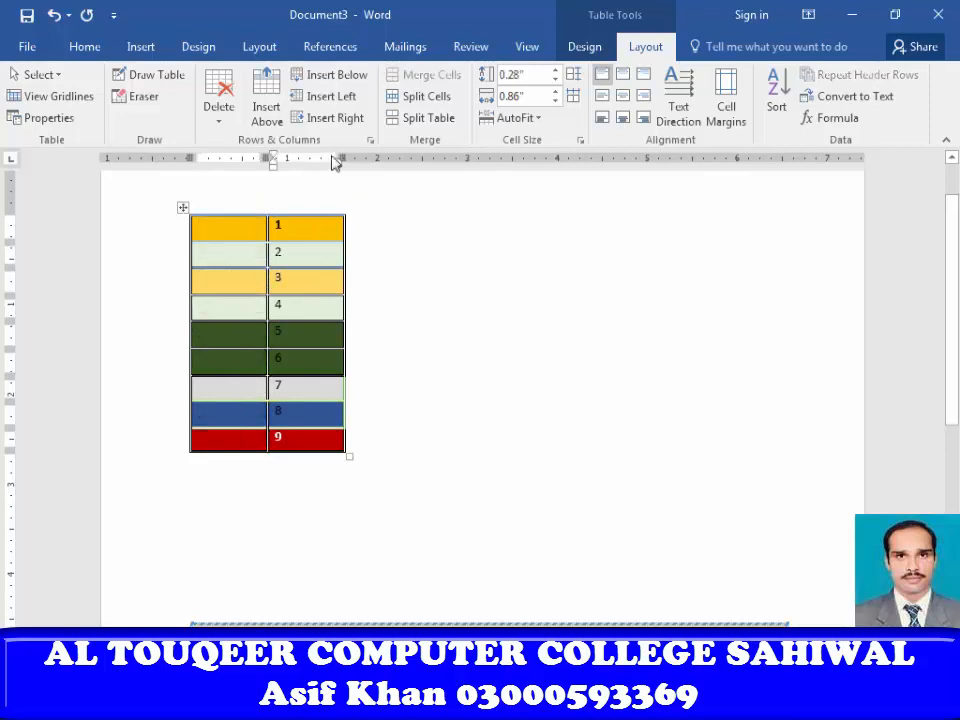
{"action": "left_click", "coordinate": [333, 120]}
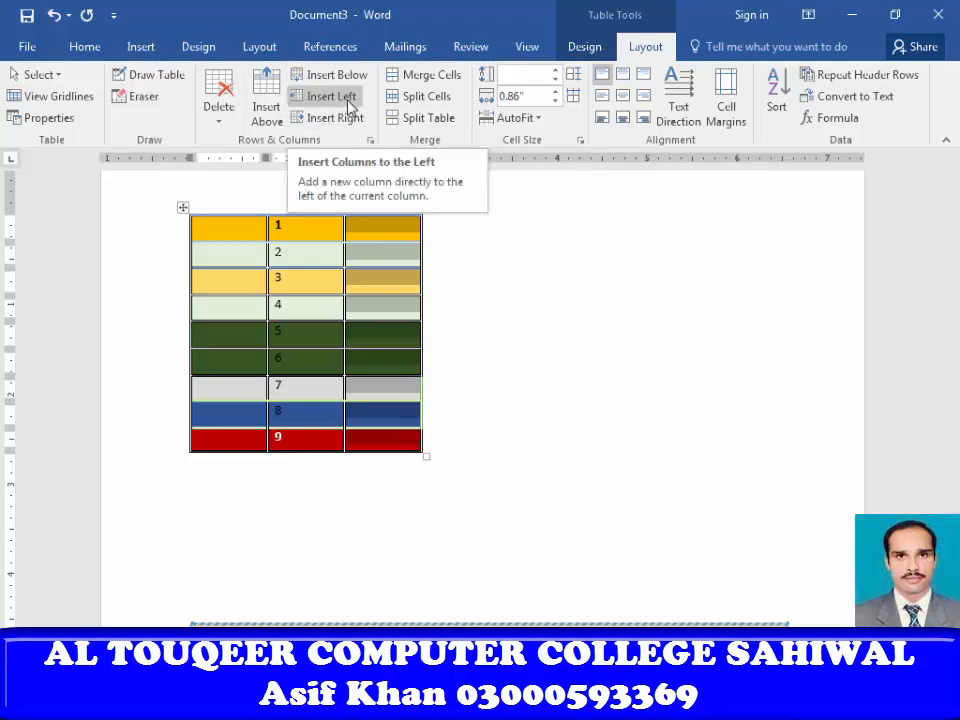
Enter a surname in the blank cell before 2 and insert another column to the left of it
{"action": "left_click", "coordinate": [246, 253]}
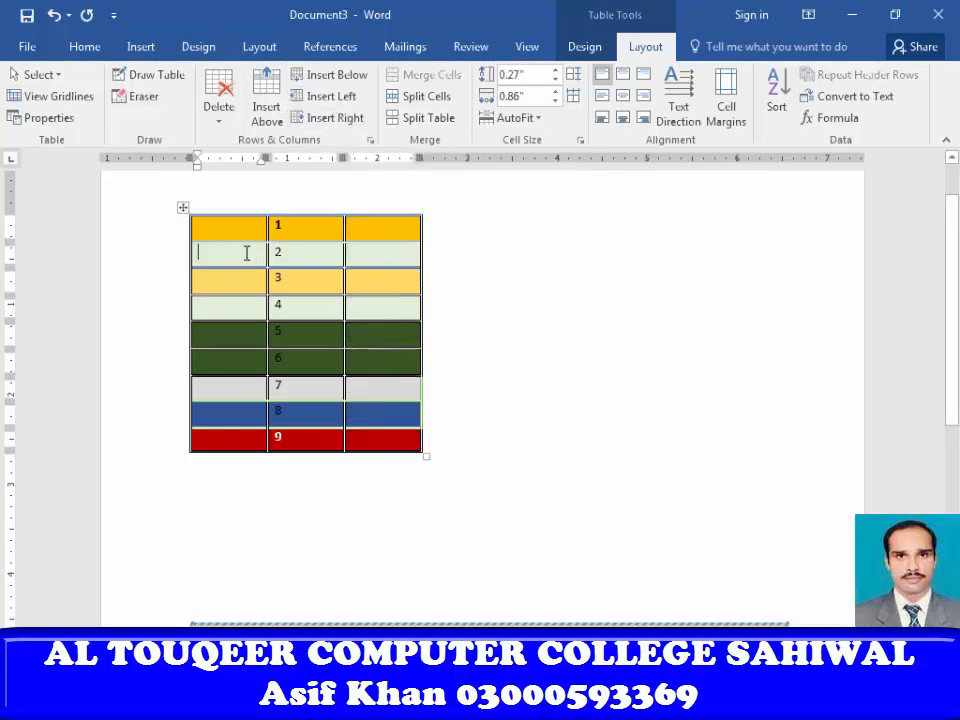
{"action": "type", "text": "khan"}
{"action": "left_click", "coordinate": [347, 104]}
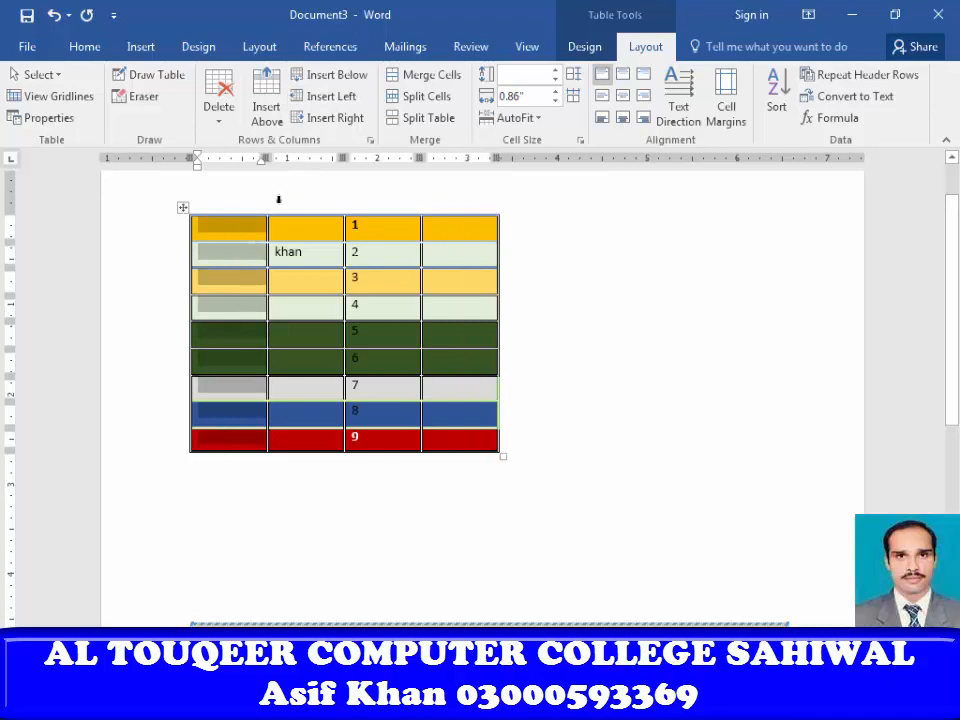
Insert a blank column after the first column and enlarge the table until each column is about 1.23 inches wide
{"action": "left_click", "coordinate": [345, 118]}
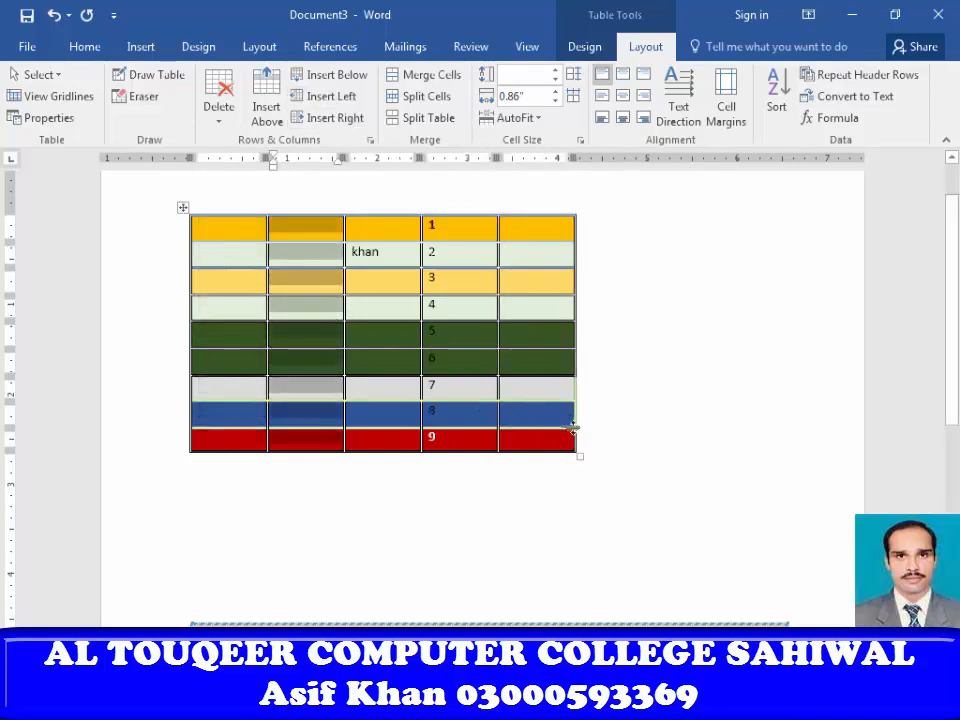
{"action": "key", "text": "ctrl+a"}
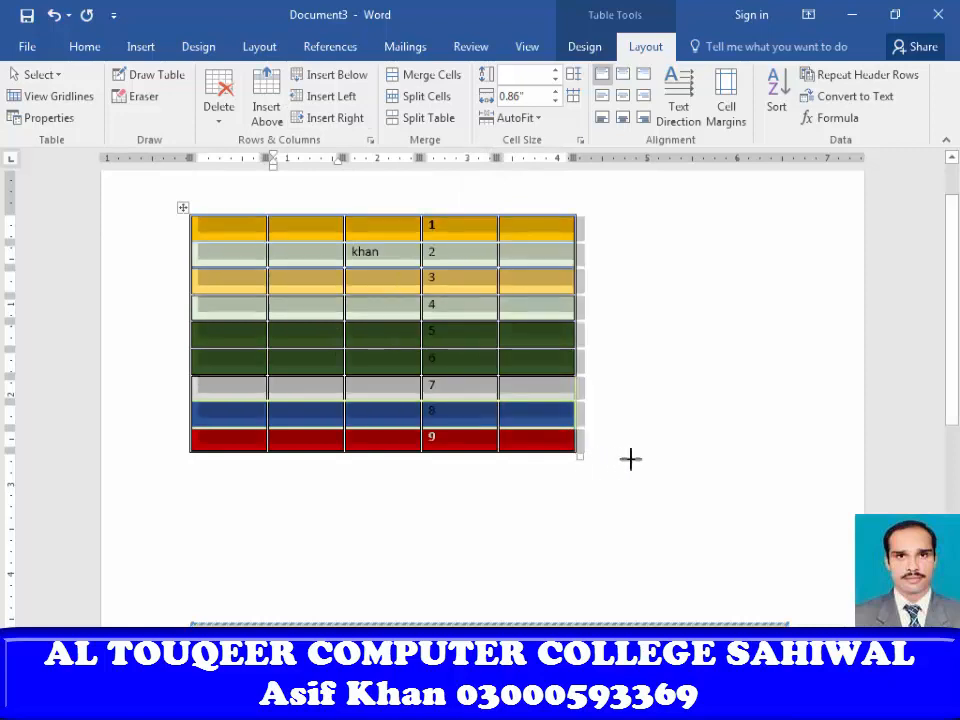
{"action": "mouse_move", "coordinate": [630, 459]}
{"action": "left_mouse_down"}
{"action": "mouse_move", "coordinate": [716, 459]}
{"action": "mouse_move", "coordinate": [749, 490]}
{"action": "left_mouse_up"}
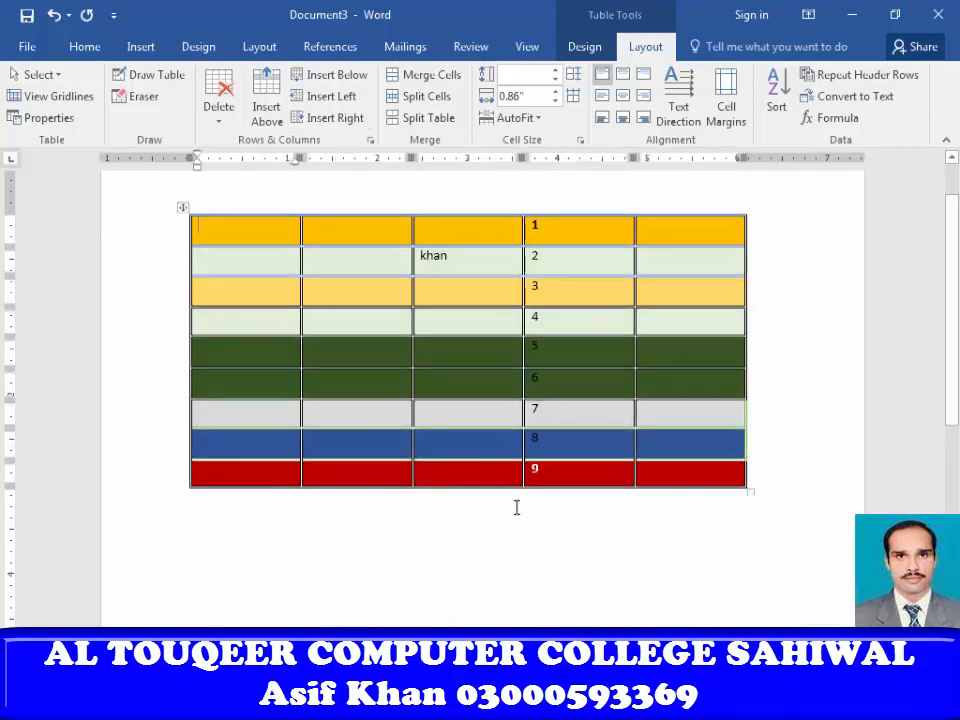
Insert a blank row below the row numbered 2
{"action": "left_click", "coordinate": [476, 369]}
{"action": "left_click", "coordinate": [362, 241]}
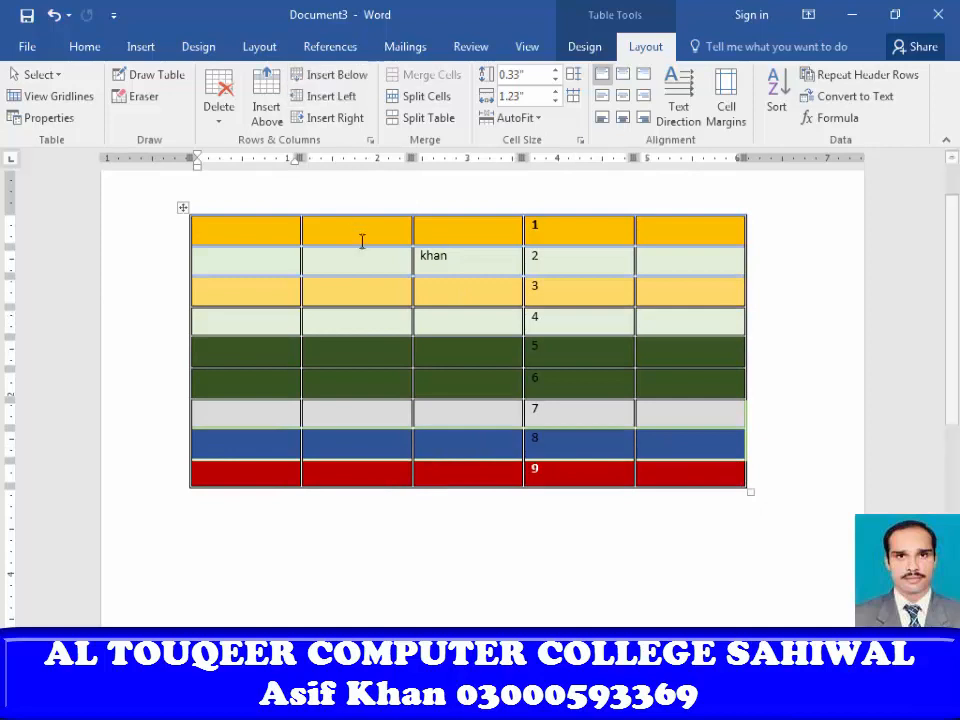
{"action": "left_click", "coordinate": [472, 263]}
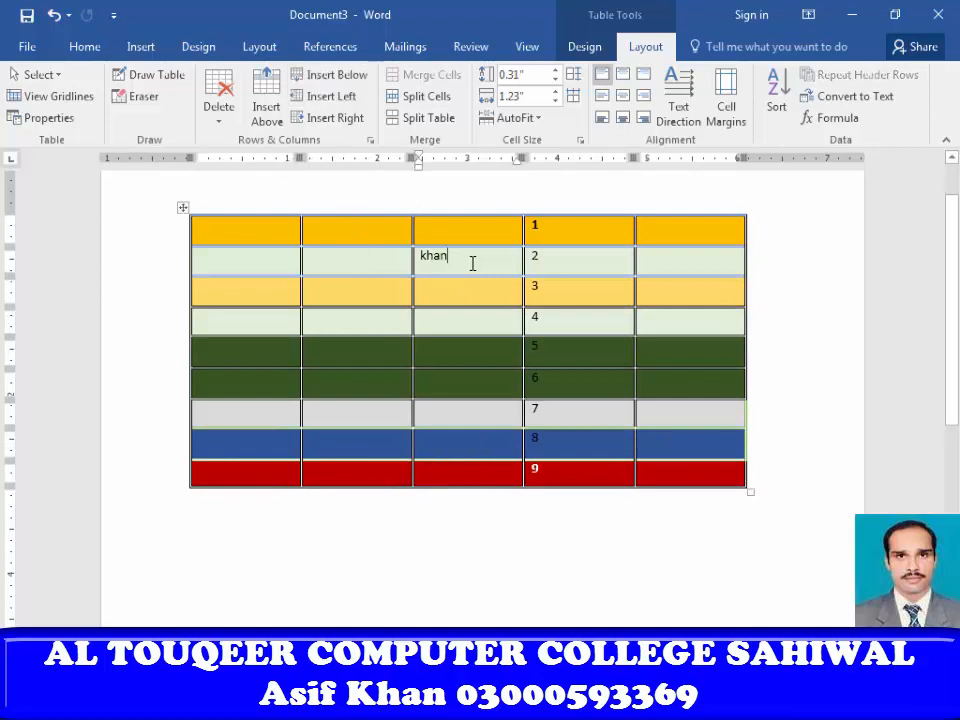
{"action": "left_click", "coordinate": [343, 80]}
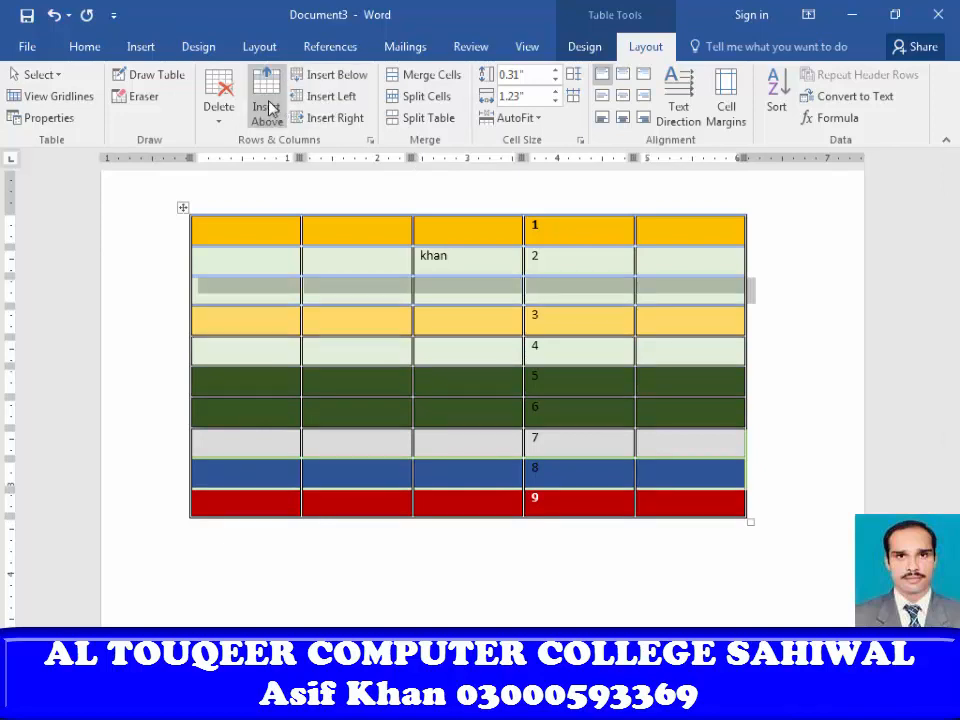
Insert a blank row above the row numbered 4 and delete that new row
{"action": "left_click", "coordinate": [434, 331]}
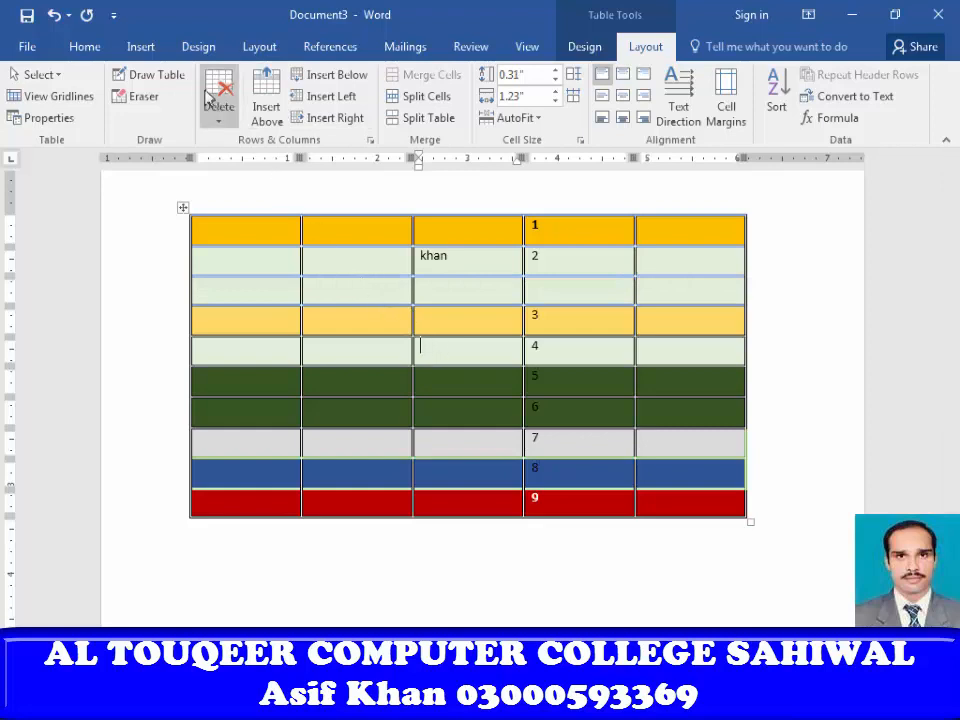
{"action": "left_click", "coordinate": [278, 103]}
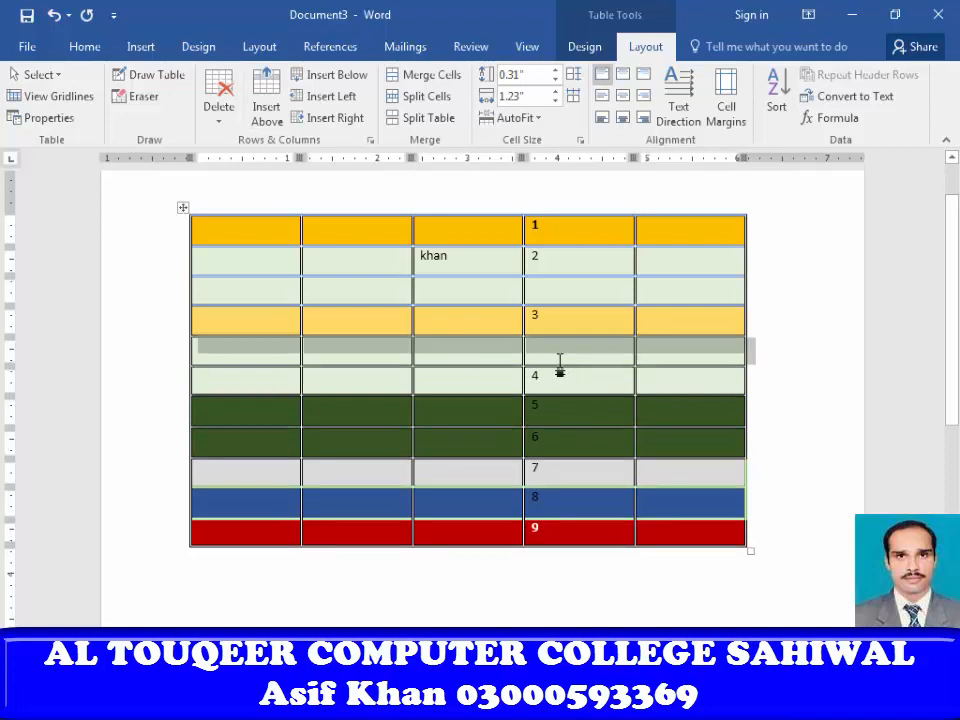
{"action": "left_click", "coordinate": [222, 122]}
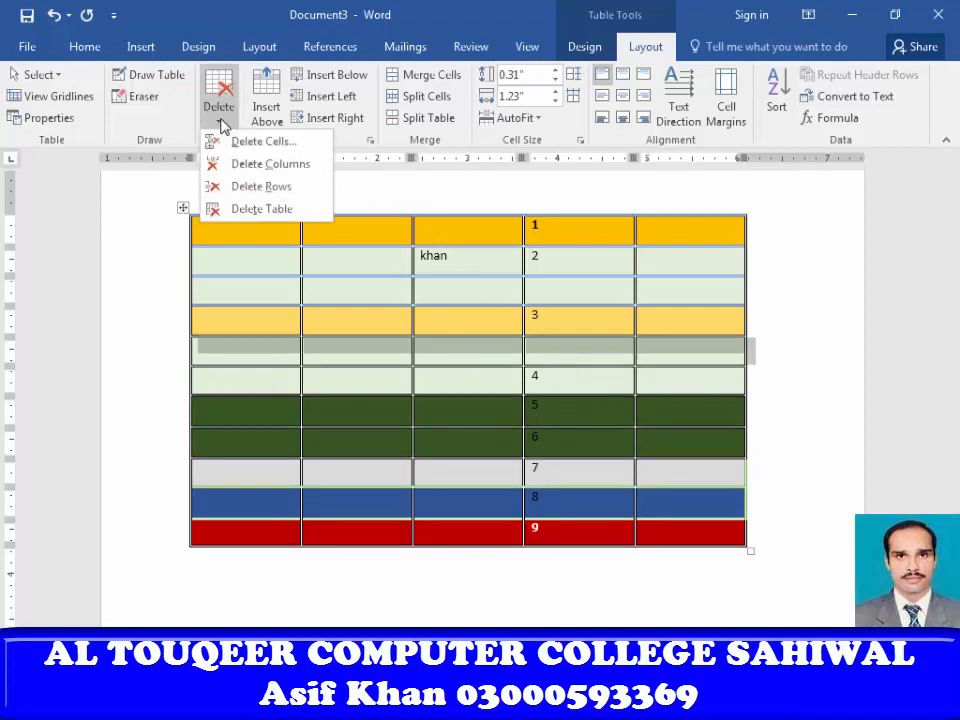
{"action": "left_click", "coordinate": [242, 188]}
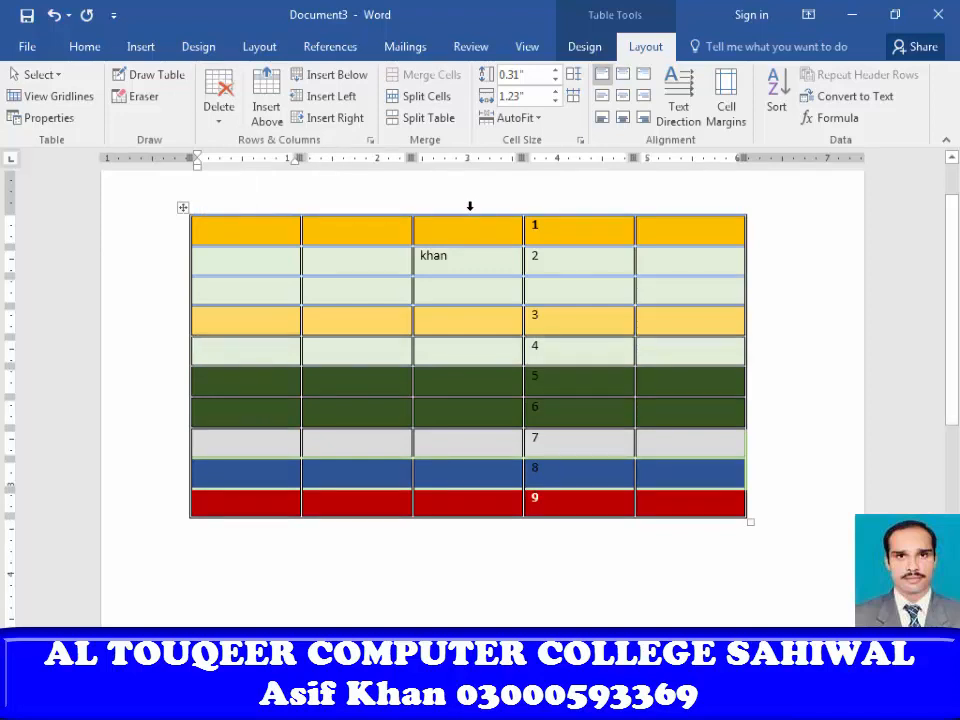
Delete the column containing the surname and enlarge the table to columns about 1.65 inches wide and rows about 0.4 inches tall
{"action": "left_click", "coordinate": [469, 205]}
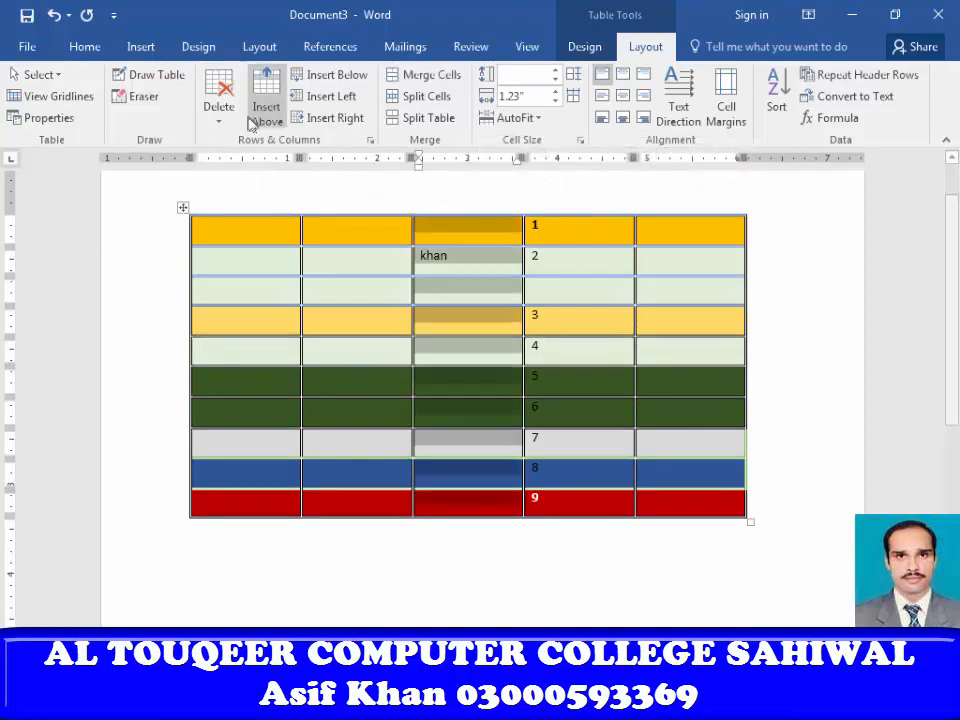
{"action": "left_click", "coordinate": [216, 100]}
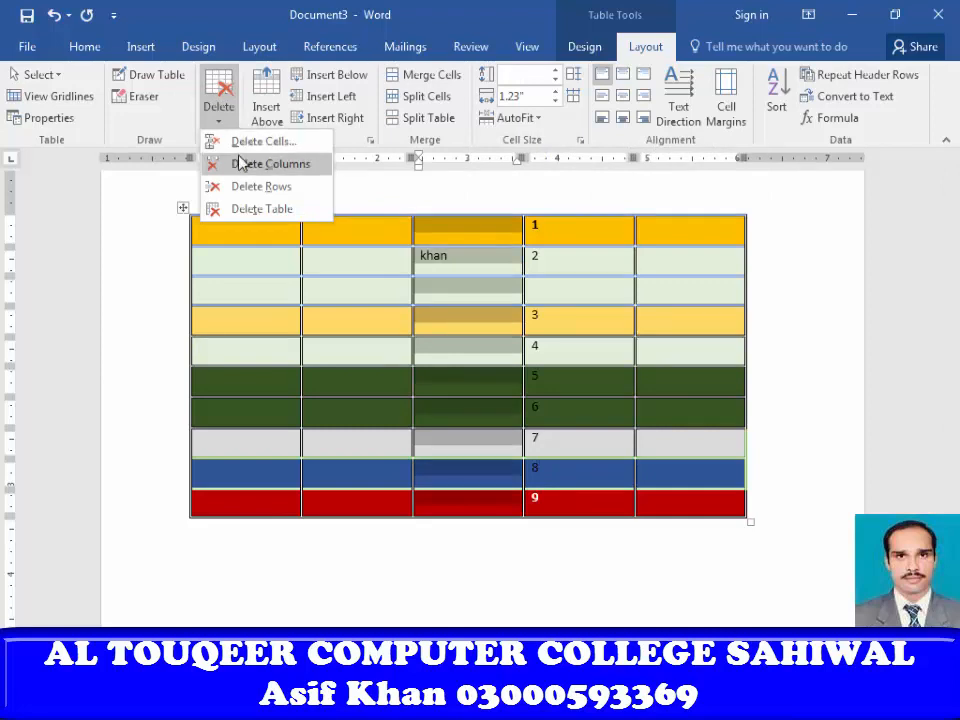
{"action": "left_click", "coordinate": [240, 163]}
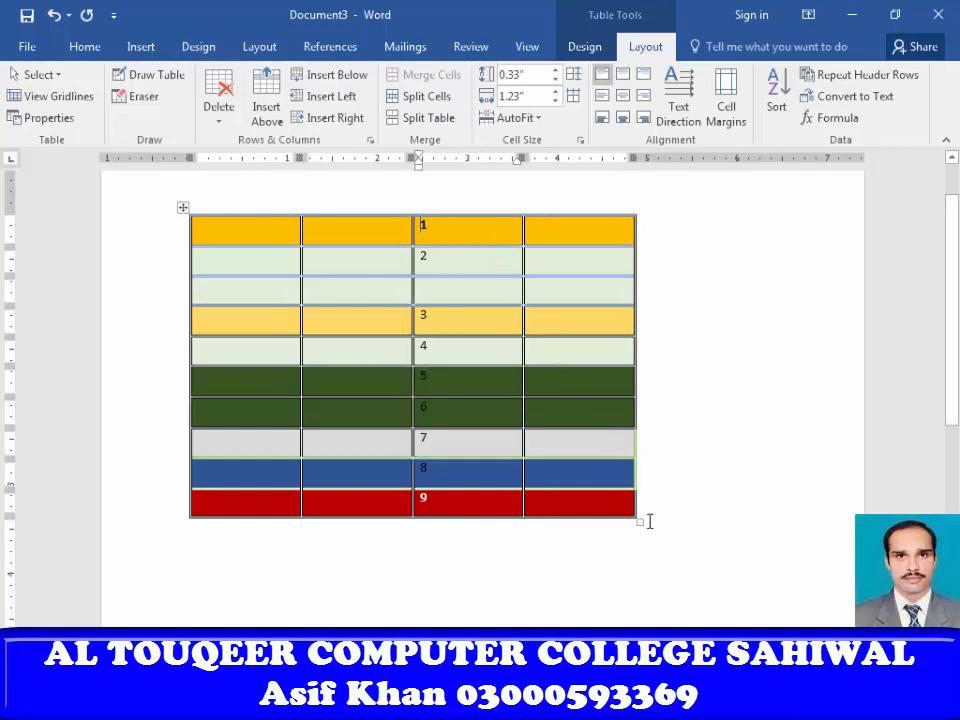
{"action": "left_click_drag", "start_coordinate": [636, 520], "coordinate": [766, 534]}
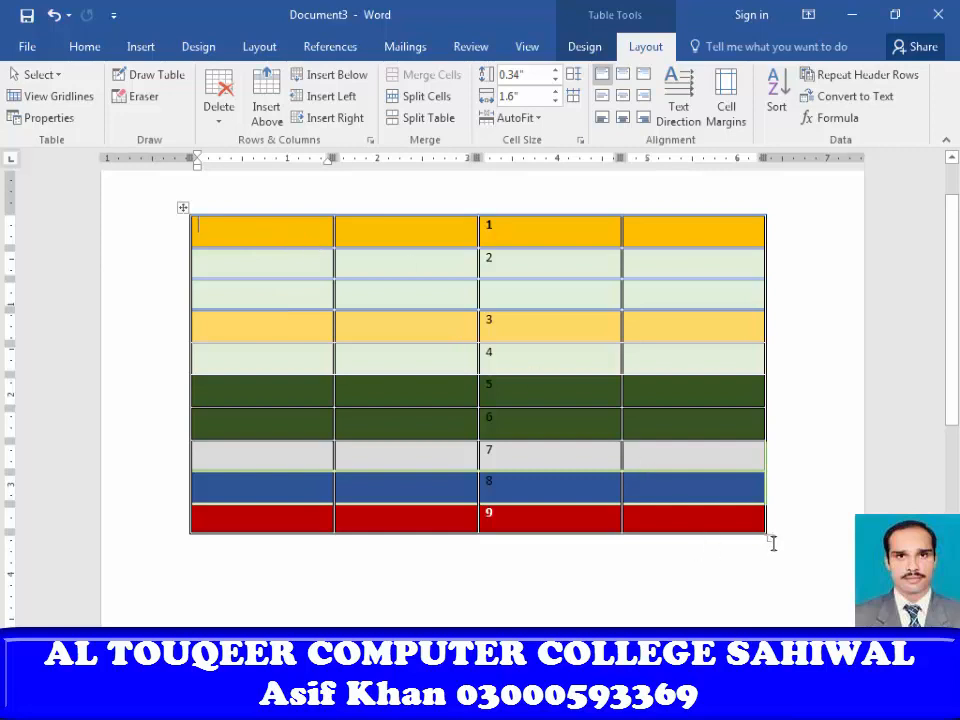
{"action": "left_click_drag", "start_coordinate": [771, 541], "coordinate": [787, 583]}
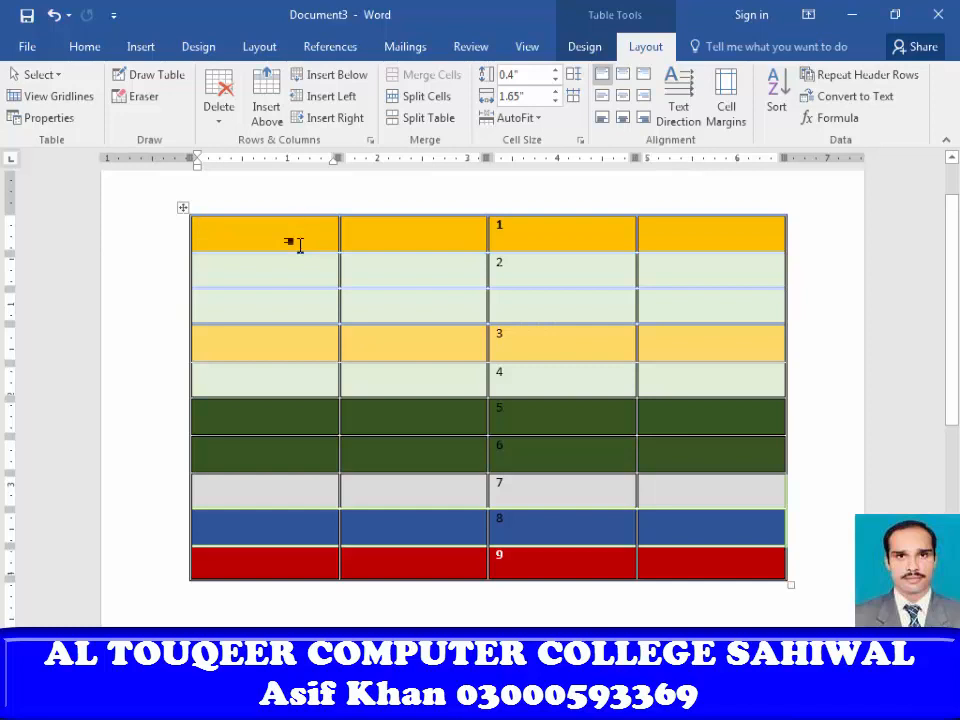
Split the first row's cell of the second, yellow table into 2 columns and 1 row
{"action": "scroll", "coordinate": [364, 368], "scroll_direction": "down", "scroll_amount": 8}
{"action": "left_click", "coordinate": [482, 310]}
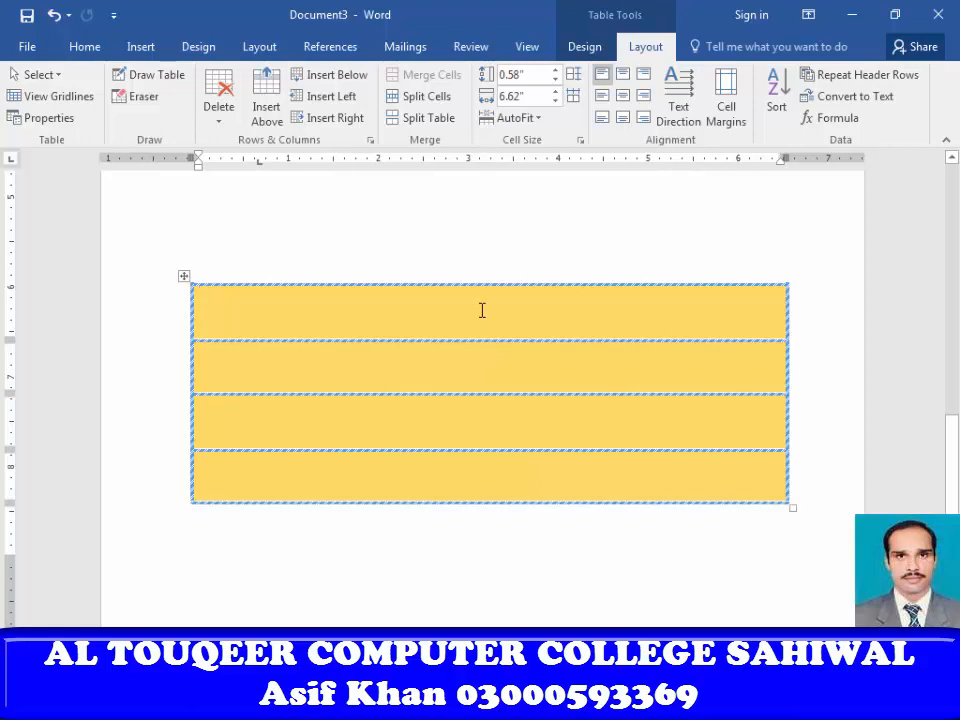
{"action": "left_click", "coordinate": [418, 101]}
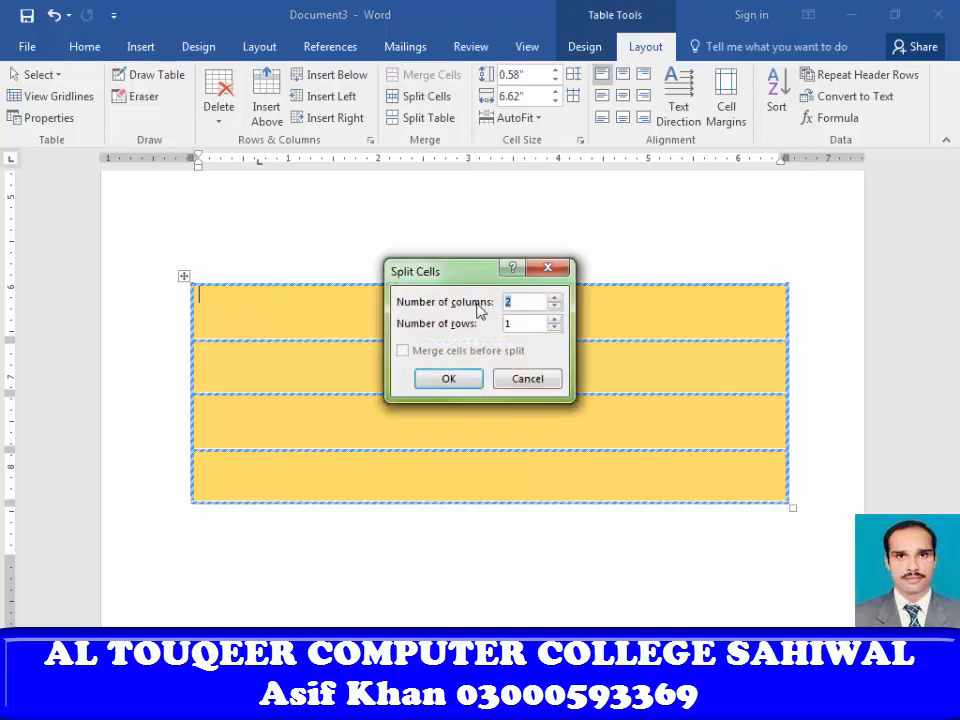
{"action": "left_click", "coordinate": [450, 384]}
{"action": "left_click", "coordinate": [467, 343]}
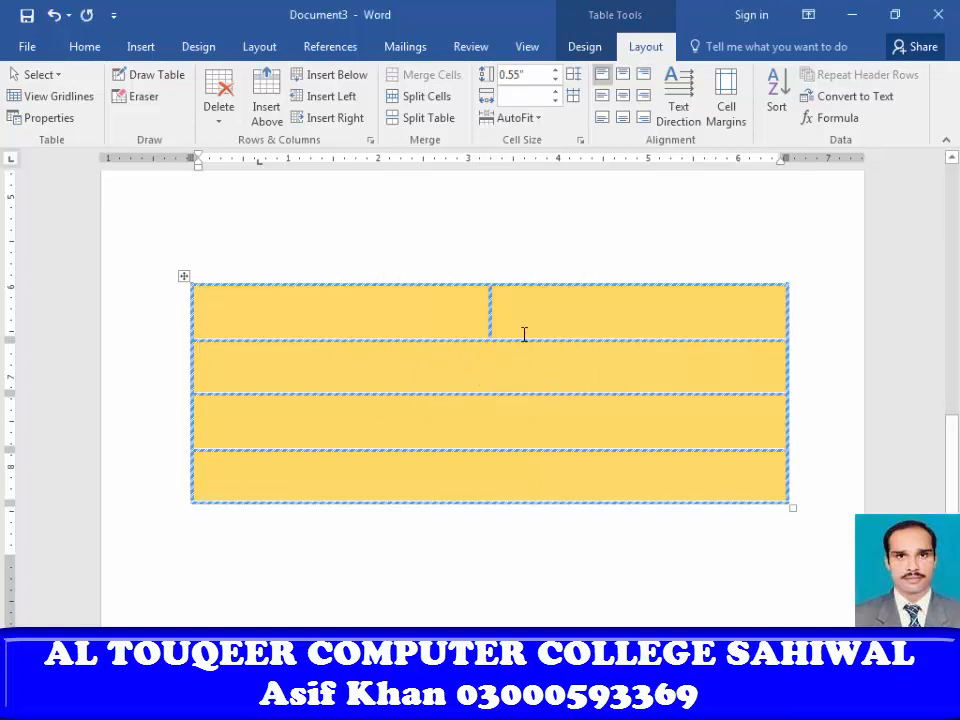
Split the third row's cell of the yellow table into 4 columns and 1 row
{"action": "left_click", "coordinate": [495, 422]}
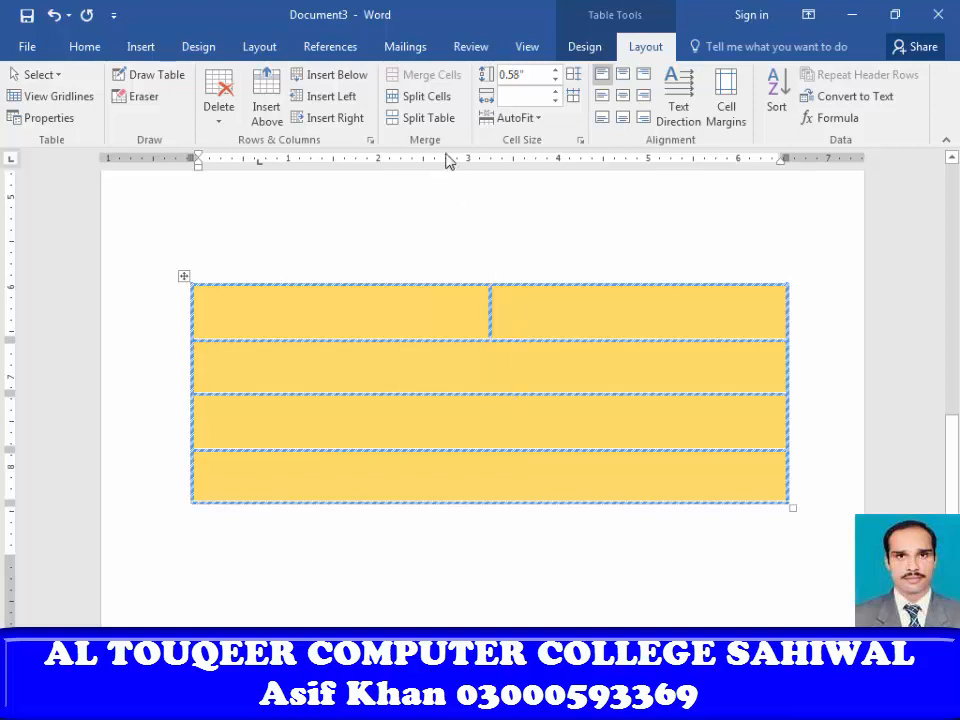
{"action": "left_click", "coordinate": [428, 98]}
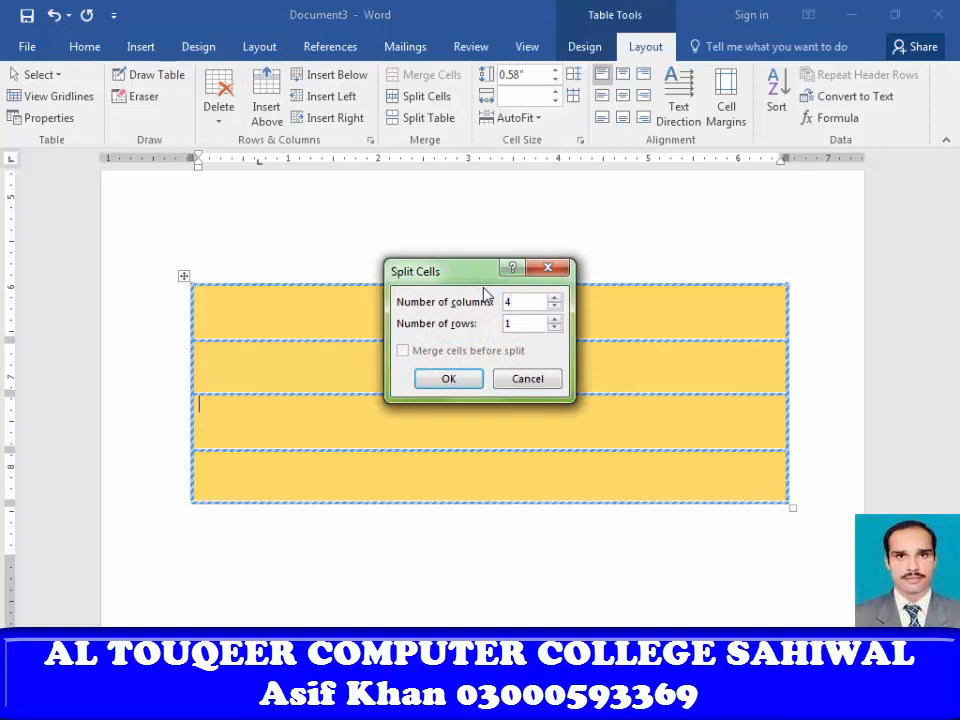
{"action": "left_click", "coordinate": [450, 379]}
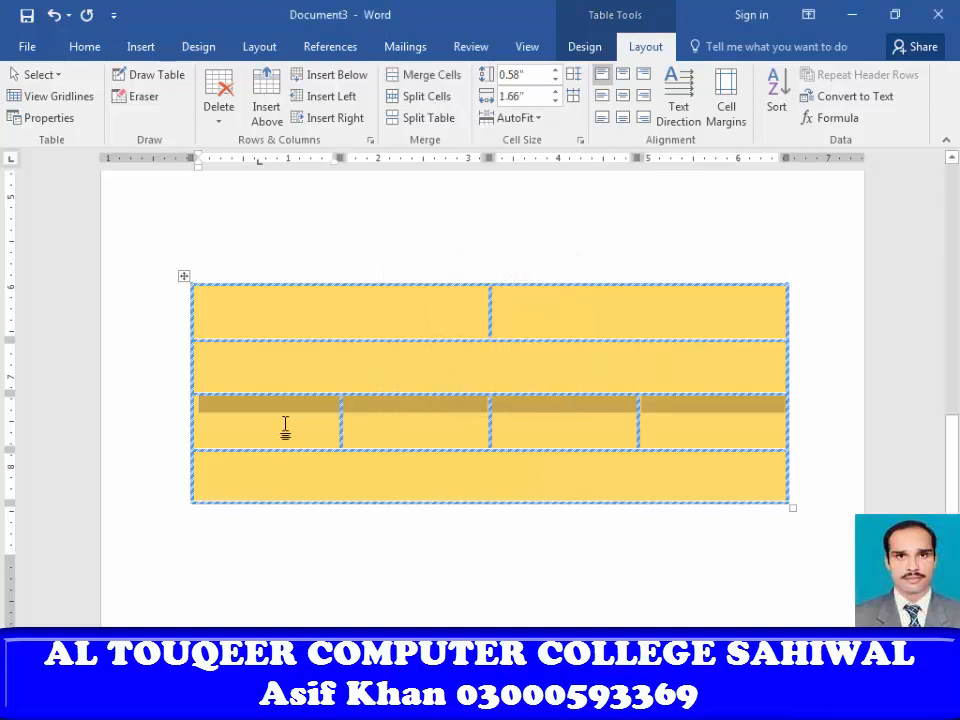
{"action": "left_click", "coordinate": [608, 463]}
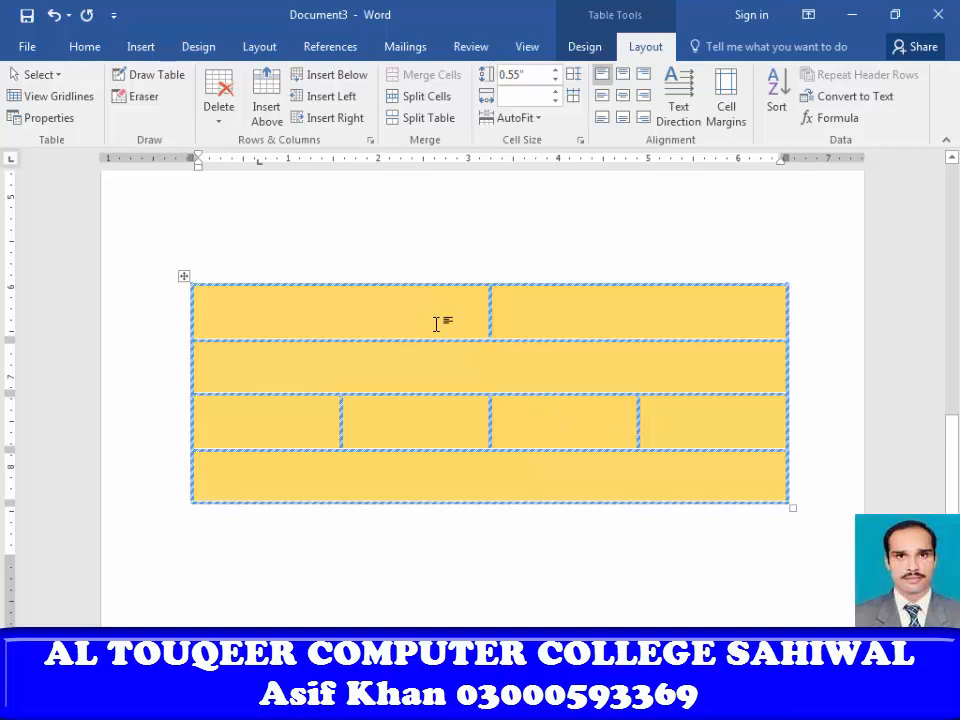
Merge the two cells in the first row of the yellow table
{"action": "mouse_move", "coordinate": [436, 323]}
{"action": "left_mouse_down"}
{"action": "mouse_move", "coordinate": [491, 317]}
{"action": "mouse_move", "coordinate": [531, 326]}
{"action": "left_mouse_up"}
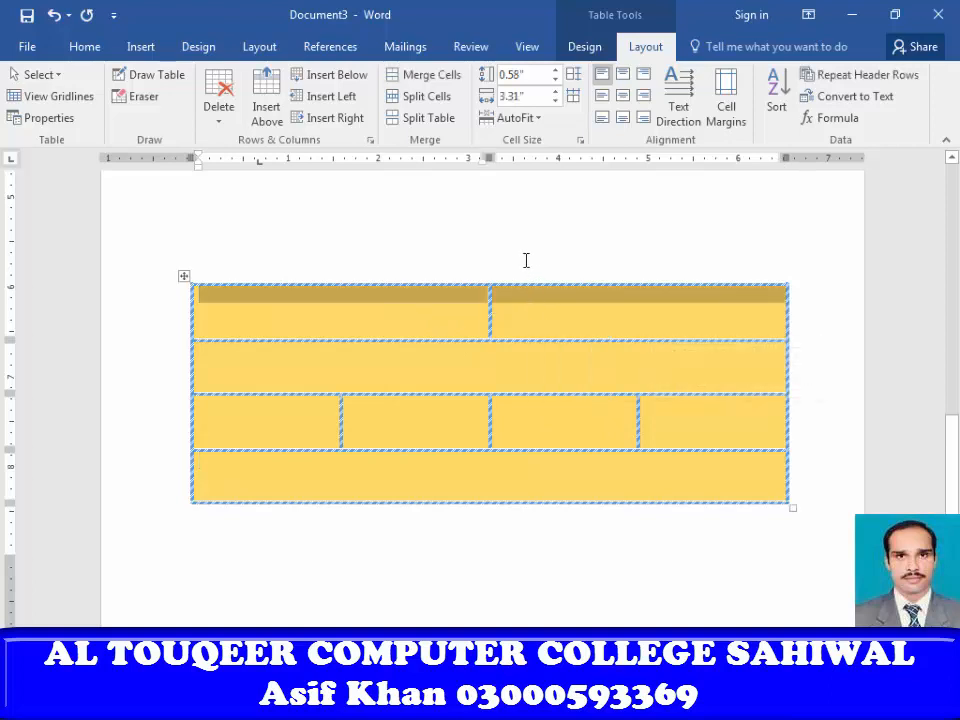
{"action": "left_click", "coordinate": [445, 84]}
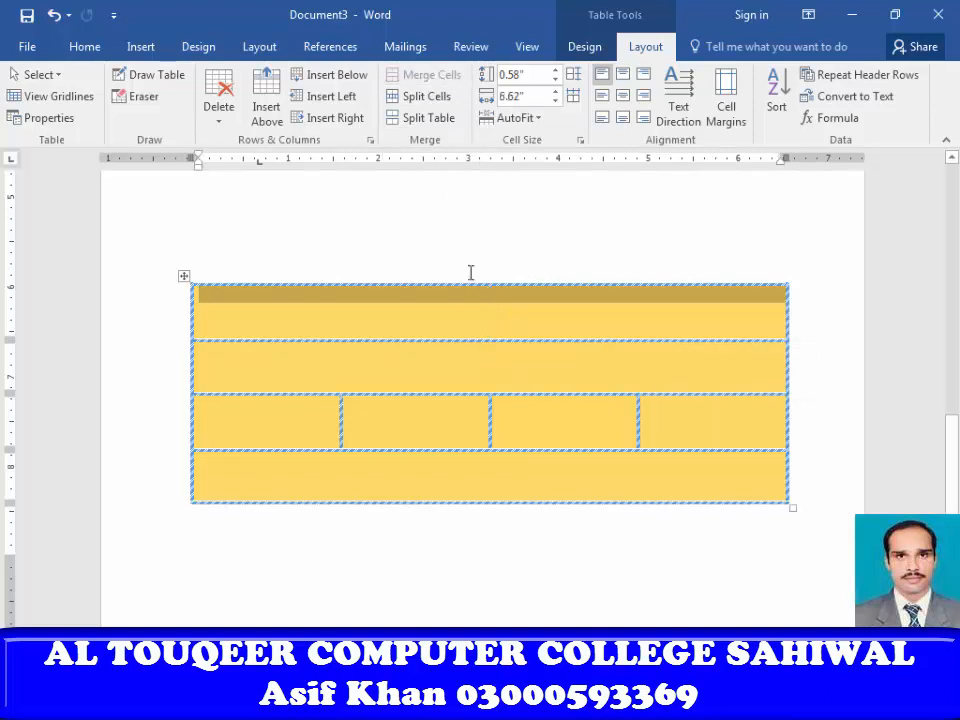
{"action": "left_click", "coordinate": [423, 323]}
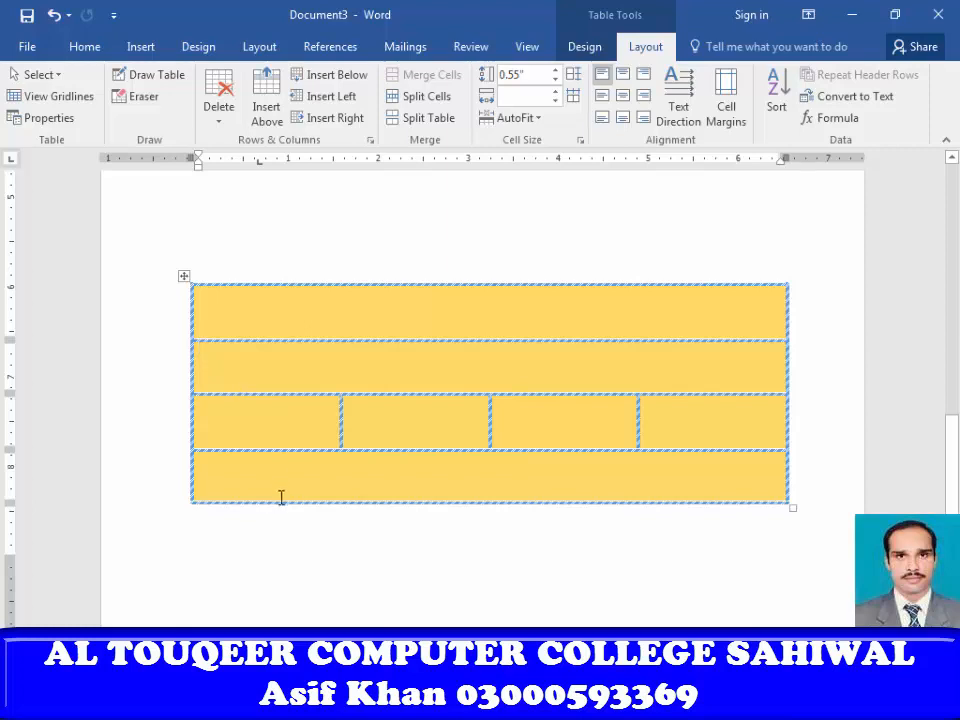
Split the yellow table below its first row into two separate tables
{"action": "left_click", "coordinate": [421, 120]}
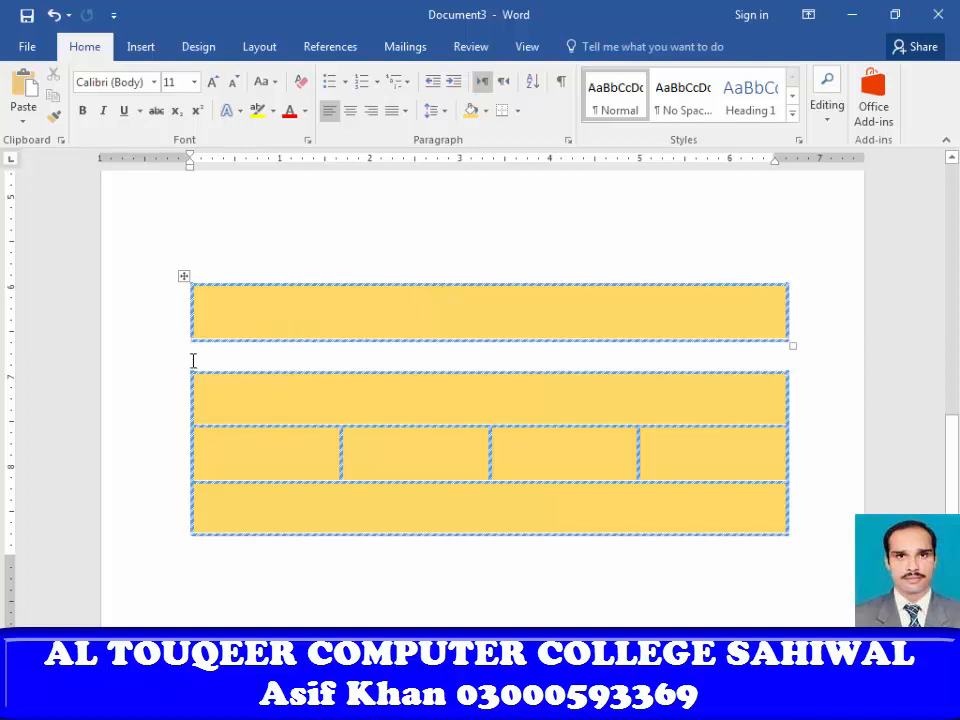
{"action": "left_click", "coordinate": [275, 318]}
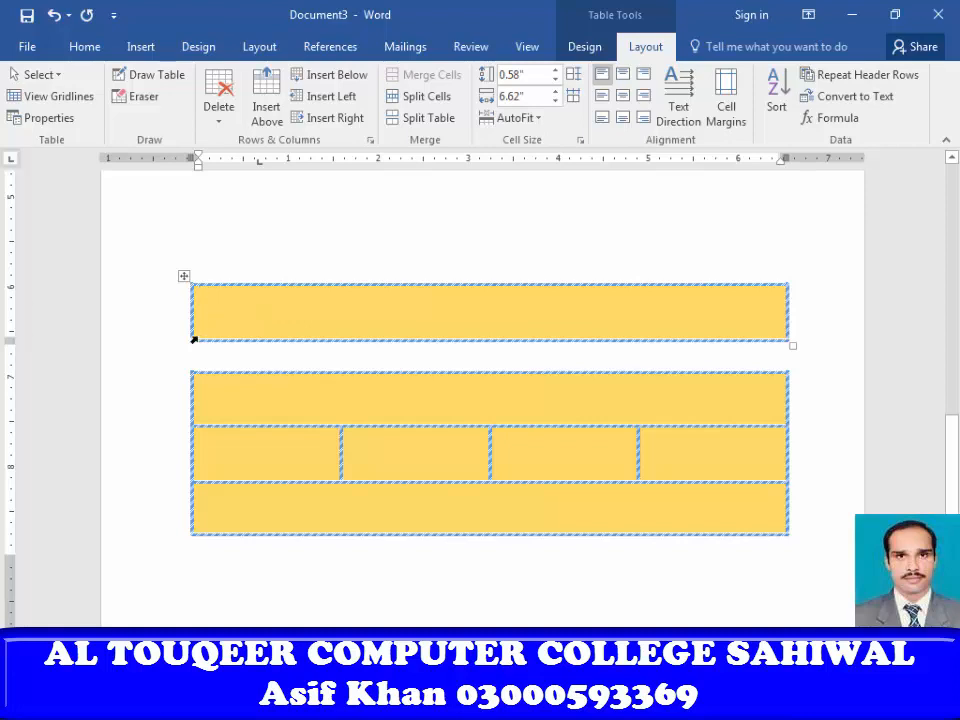
{"action": "left_click", "coordinate": [244, 383]}
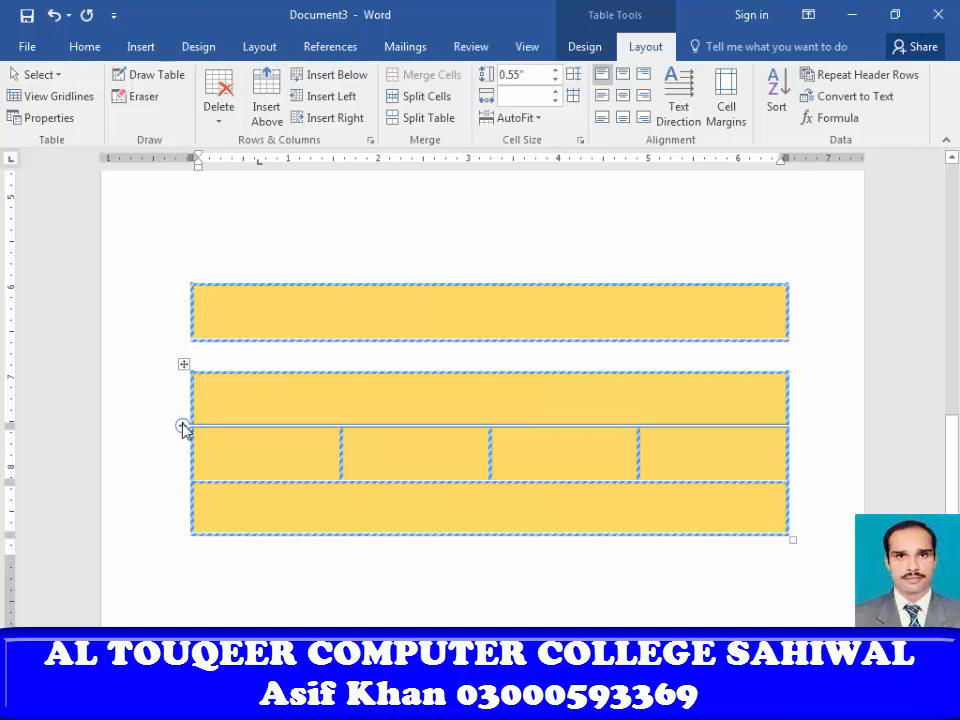
Insert two blank full-width rows above the four-cell row of the lower yellow table
{"action": "left_click", "coordinate": [183, 427]}
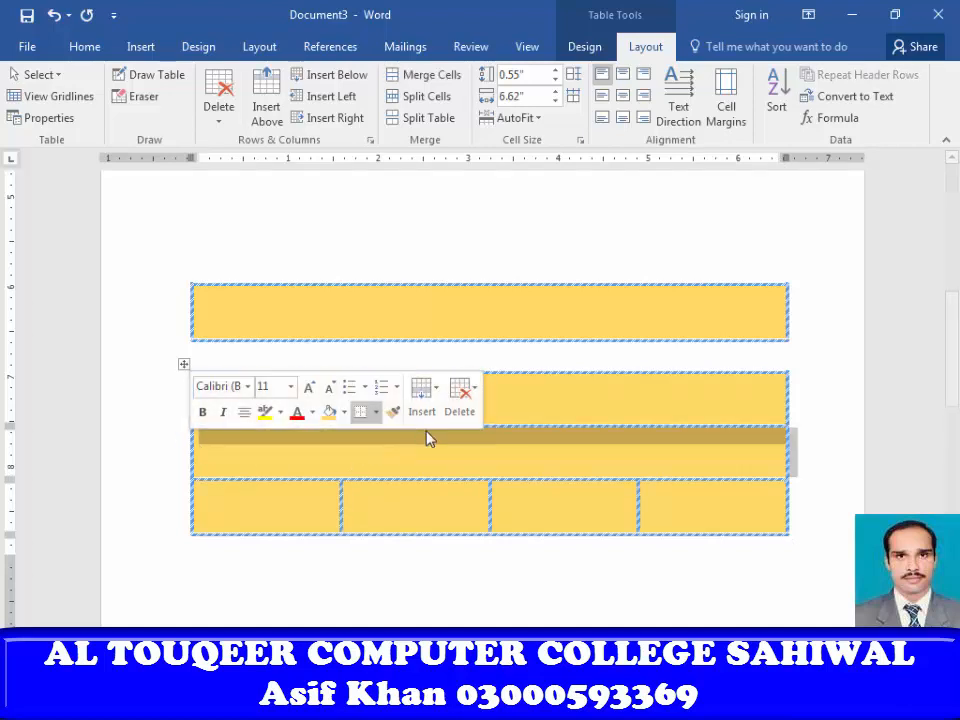
{"action": "left_click", "coordinate": [420, 462]}
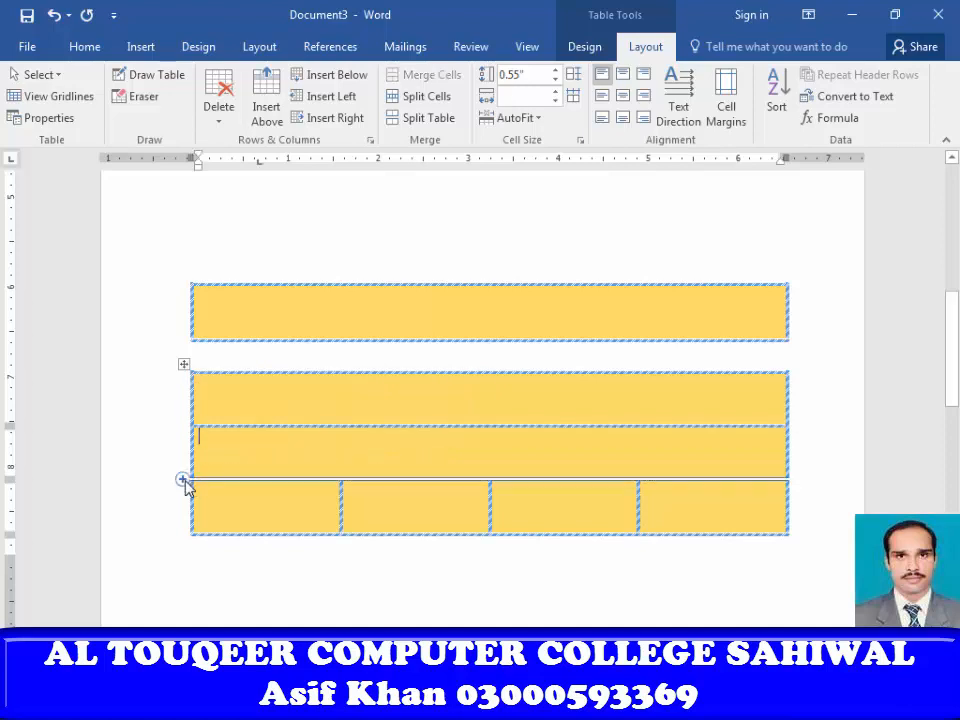
{"action": "left_click", "coordinate": [184, 480]}
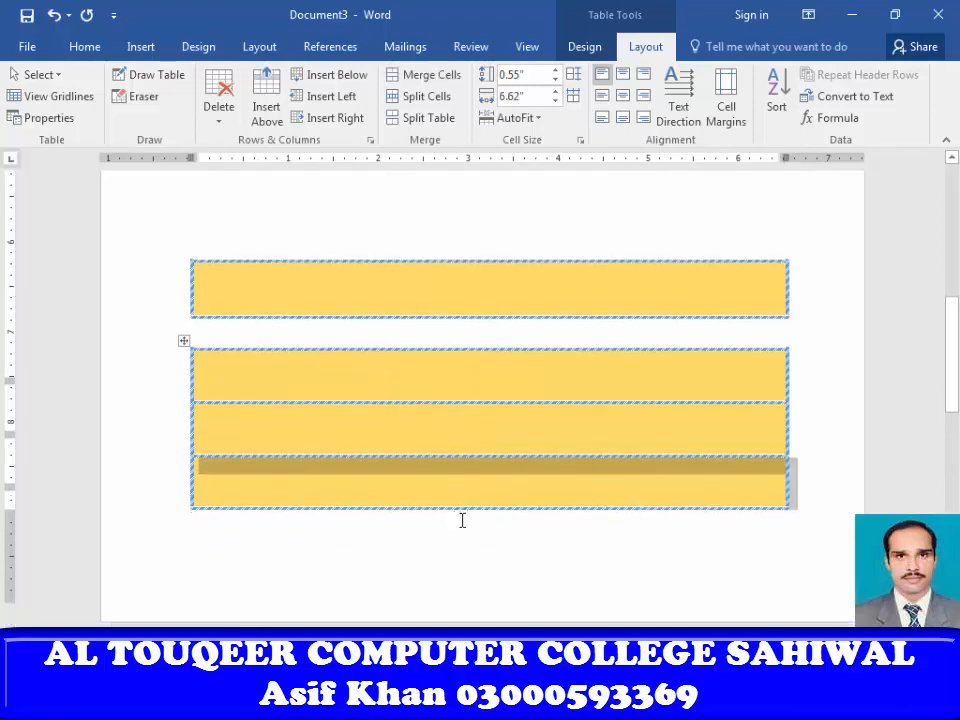
{"action": "scroll", "coordinate": [462, 520], "scroll_direction": "down", "scroll_amount": 5}
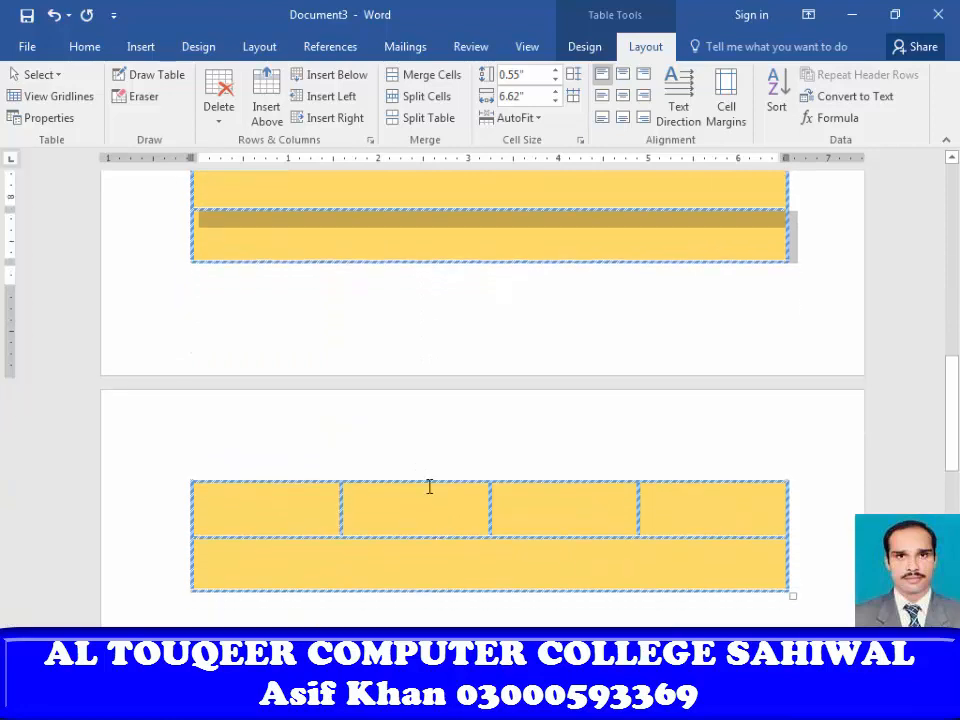
{"action": "scroll", "coordinate": [411, 384], "scroll_direction": "up", "scroll_amount": 6}
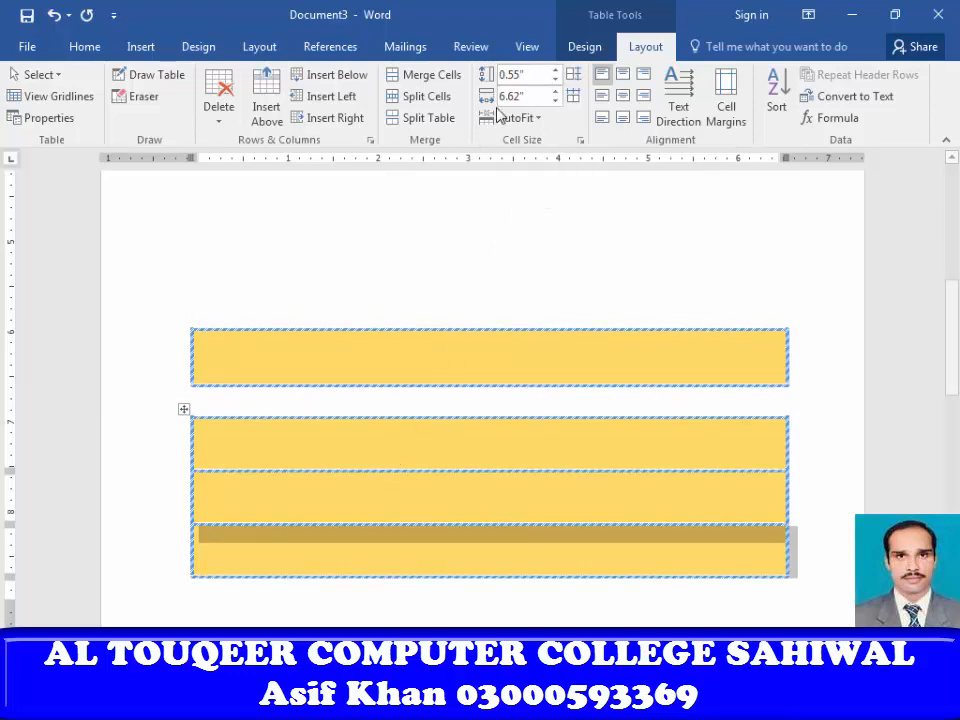
Set the height of the new row directly above the four-cell row to 0.9 inches
{"action": "left_click", "coordinate": [522, 73]}
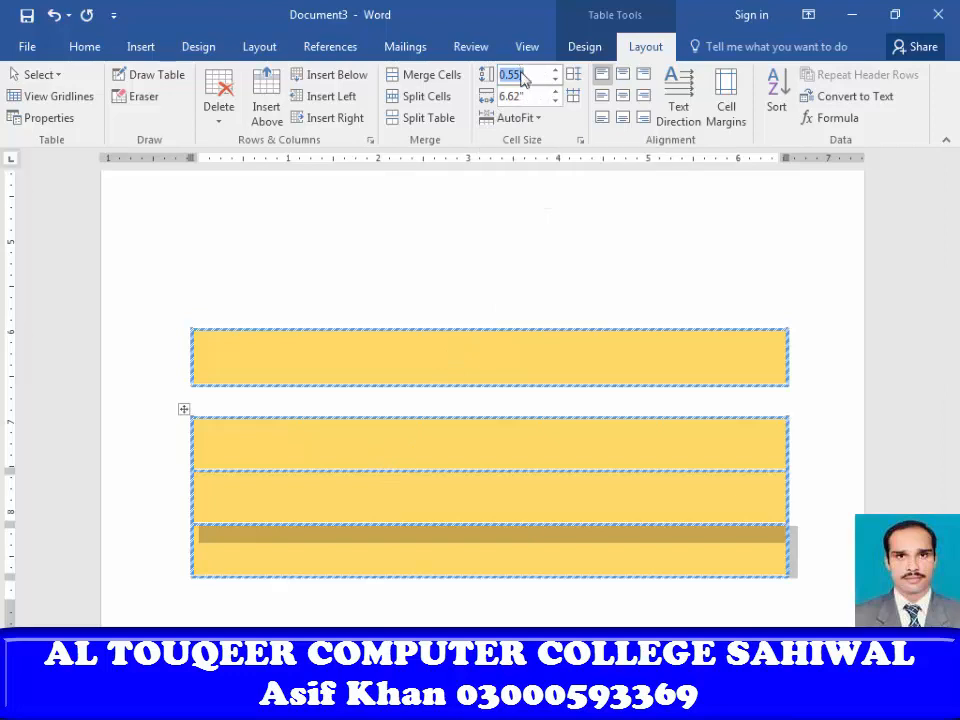
{"action": "left_click", "coordinate": [558, 71]}
{"action": "left_click", "coordinate": [558, 71]}
{"action": "left_click", "coordinate": [558, 71]}
{"action": "left_click", "coordinate": [558, 71]}
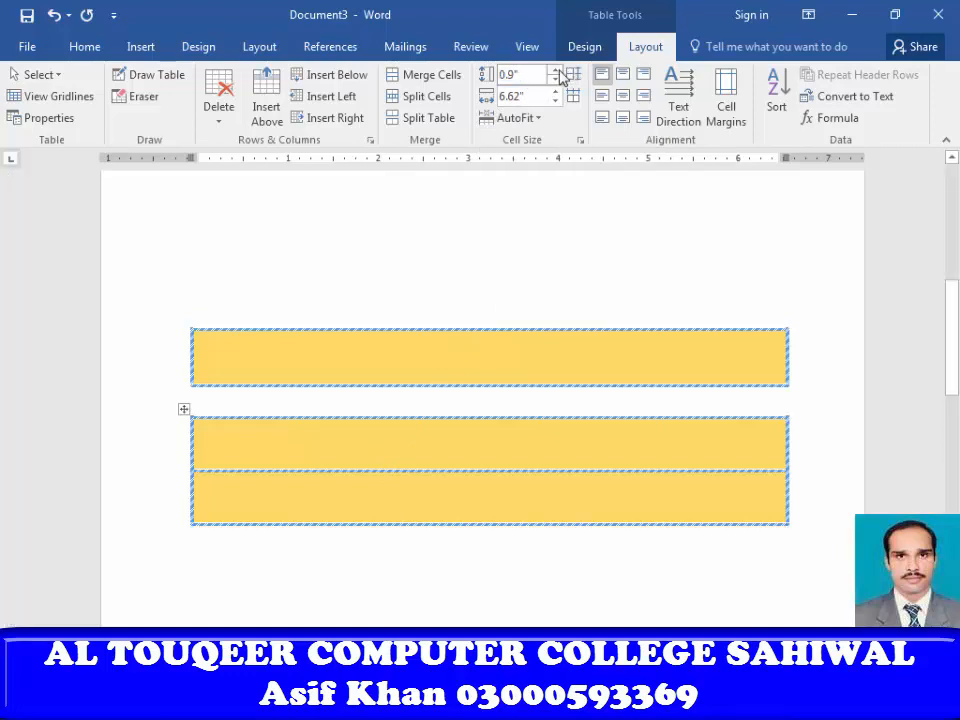
Set the height of the full-width row directly above the four-cell row to 1.1 inches
{"action": "scroll", "coordinate": [542, 424], "scroll_direction": "down", "scroll_amount": 5}
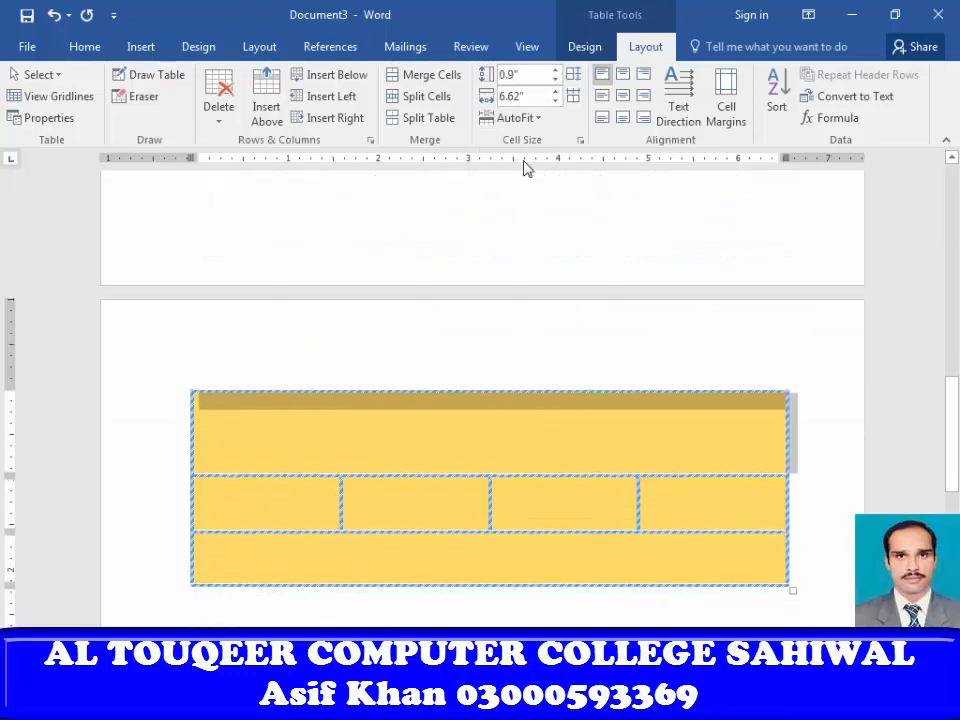
{"action": "left_click", "coordinate": [555, 71]}
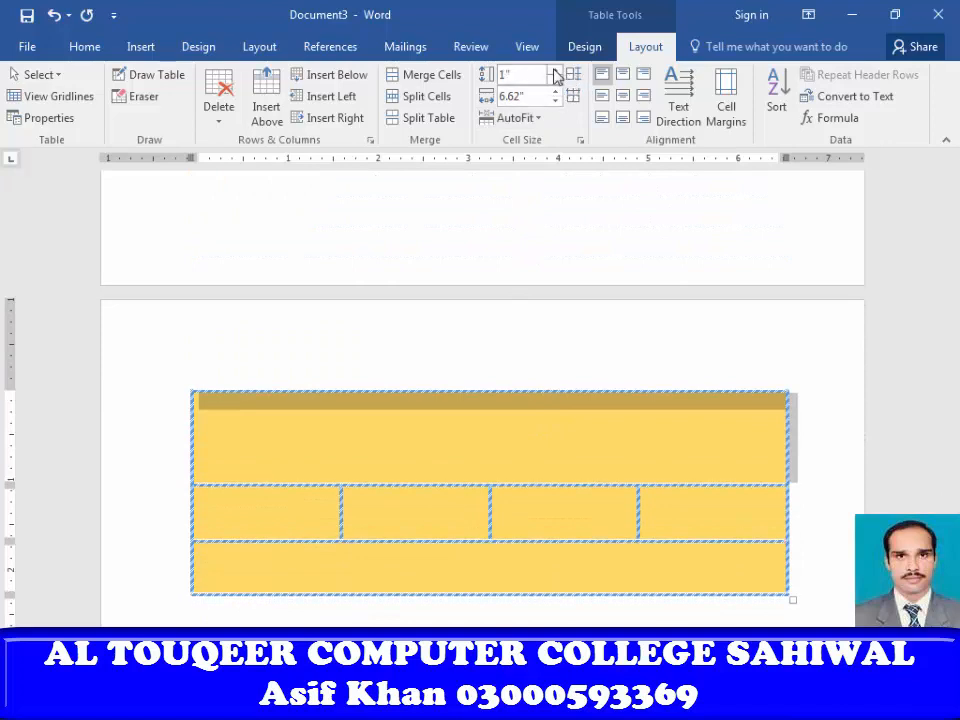
{"action": "left_click", "coordinate": [555, 73]}
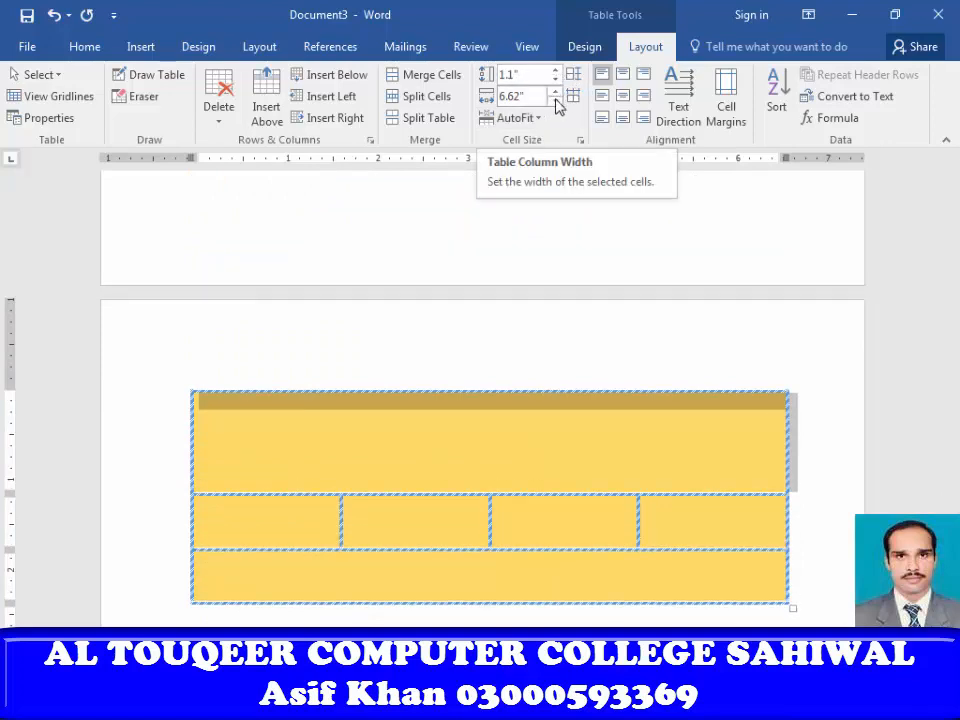
Reduce the width of the row directly above the four-cell row to 3.3 inches
{"action": "left_click", "coordinate": [556, 103]}
{"action": "left_click", "coordinate": [556, 103]}
{"action": "left_click", "coordinate": [556, 103]}
{"action": "left_click", "coordinate": [556, 103]}
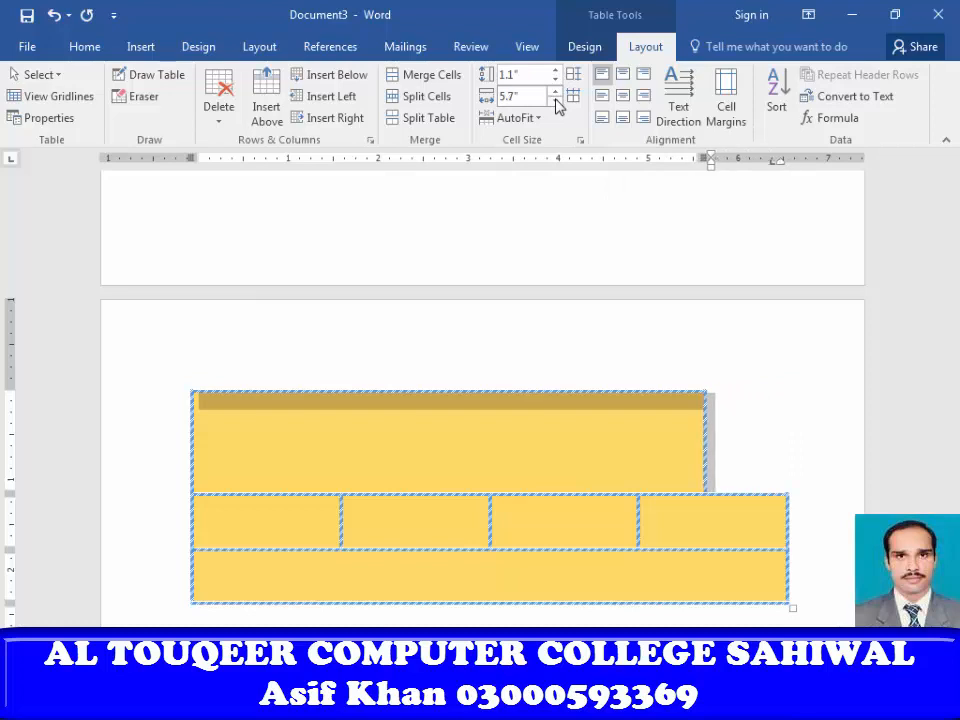
{"action": "left_click", "coordinate": [556, 103]}
{"action": "left_click", "coordinate": [556, 103]}
{"action": "left_click", "coordinate": [556, 103]}
{"action": "left_click", "coordinate": [556, 103]}
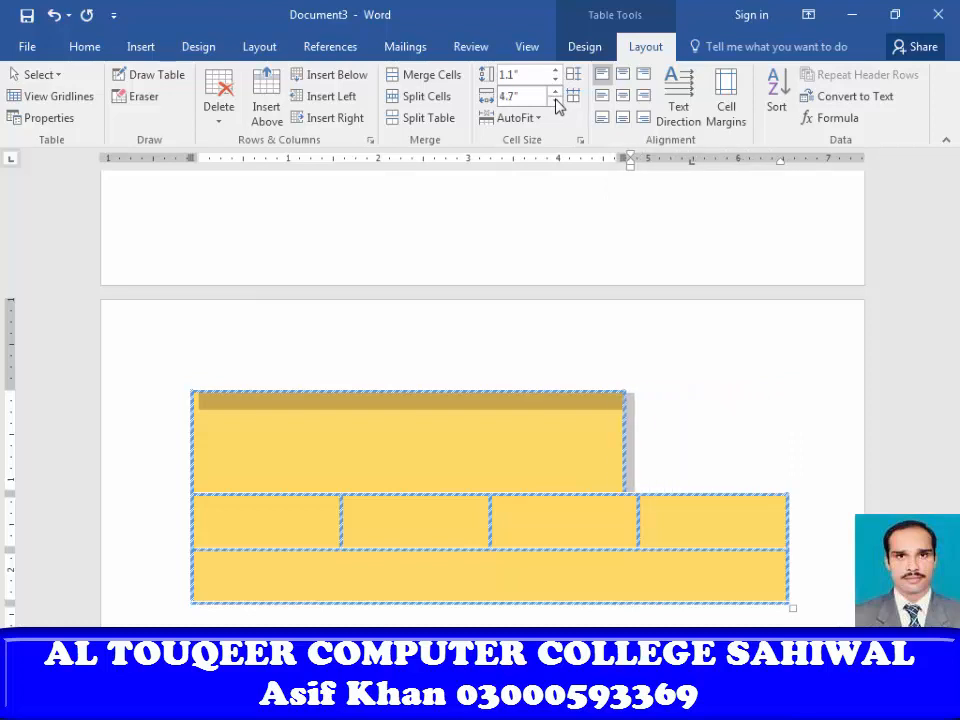
{"action": "left_click", "coordinate": [556, 103]}
{"action": "left_click", "coordinate": [556, 103]}
{"action": "left_click", "coordinate": [556, 103]}
{"action": "left_click", "coordinate": [556, 103]}
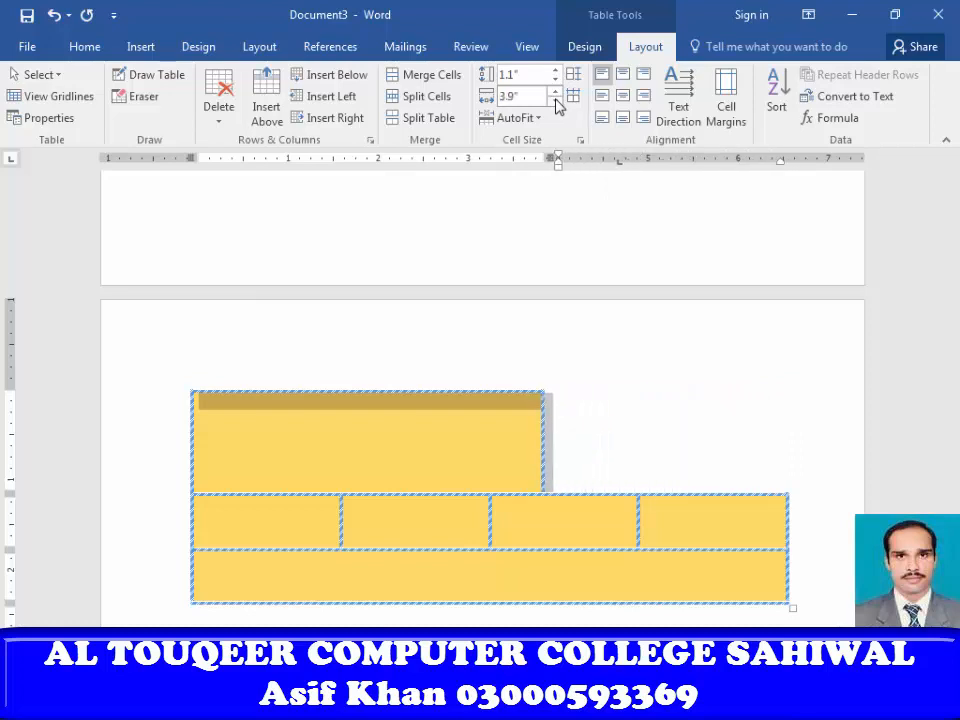
{"action": "left_click", "coordinate": [556, 103]}
{"action": "left_click", "coordinate": [556, 103]}
{"action": "left_click", "coordinate": [556, 103]}
{"action": "left_click", "coordinate": [556, 103]}
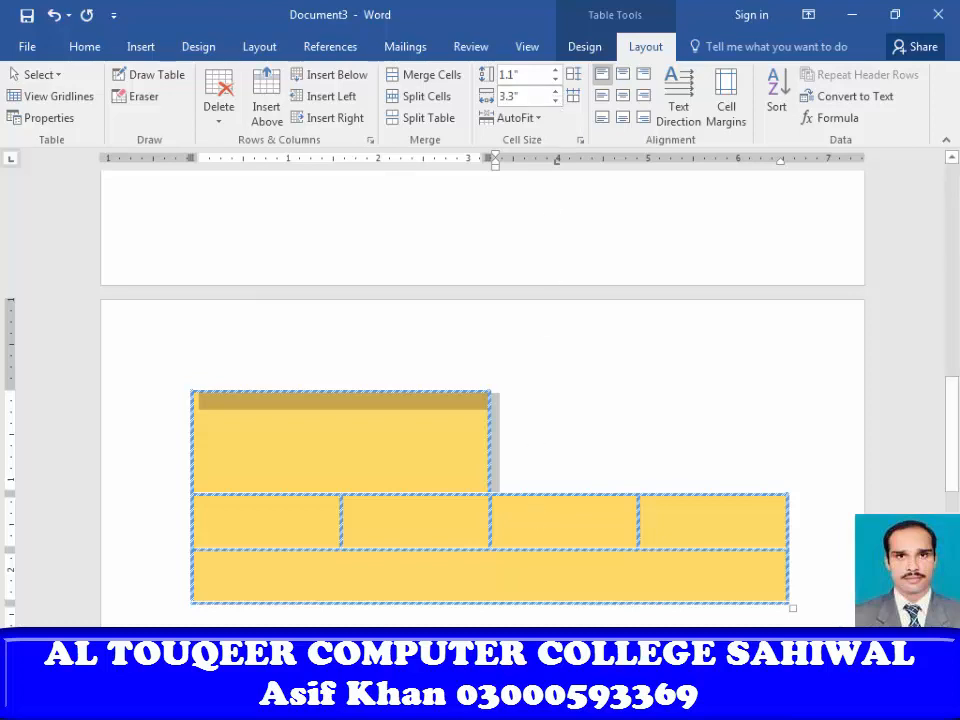
{"action": "left_click", "coordinate": [522, 706]}
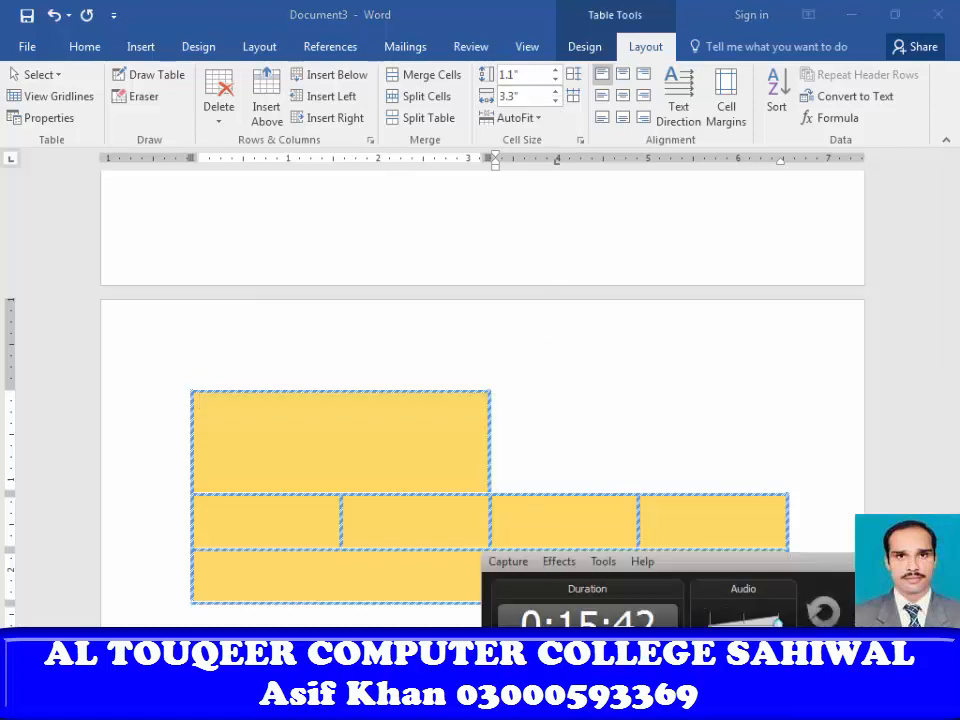
{"action": "left_click", "coordinate": [643, 461]}
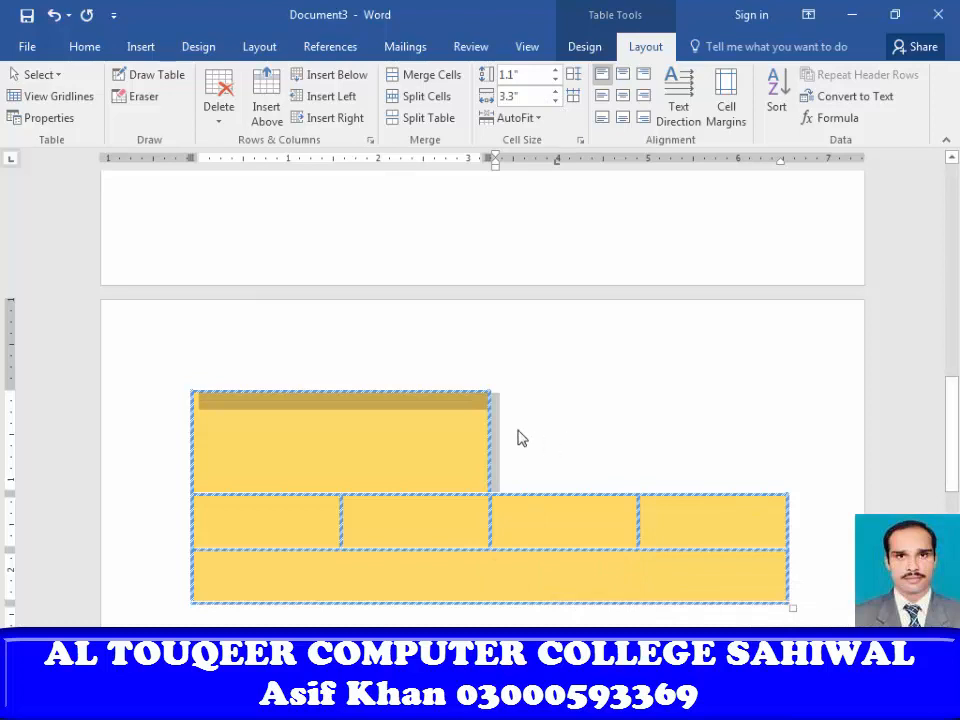
Split the 3.3-inch-wide cell above the four-cell row into 15 columns and 1 row
{"action": "left_click", "coordinate": [231, 430]}
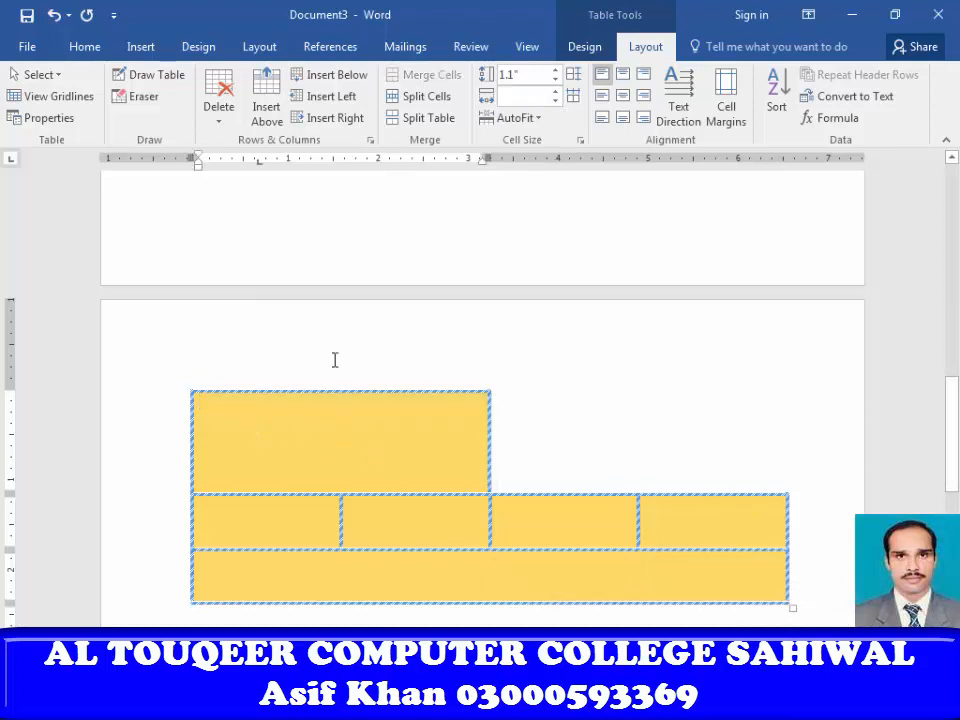
{"action": "left_click", "coordinate": [422, 96]}
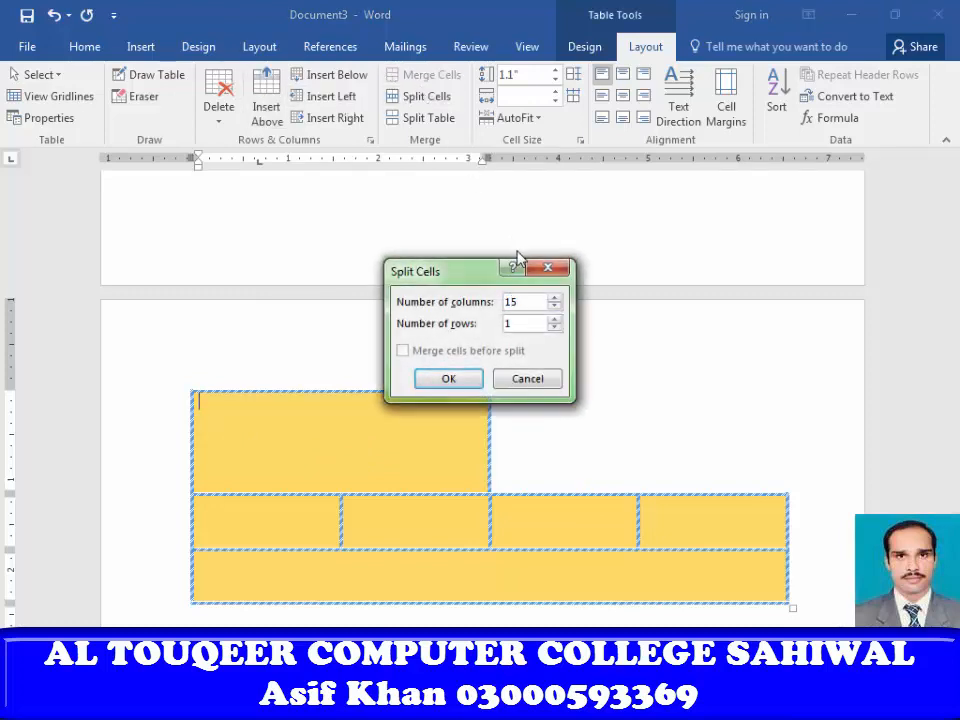
{"action": "key", "text": "Return"}
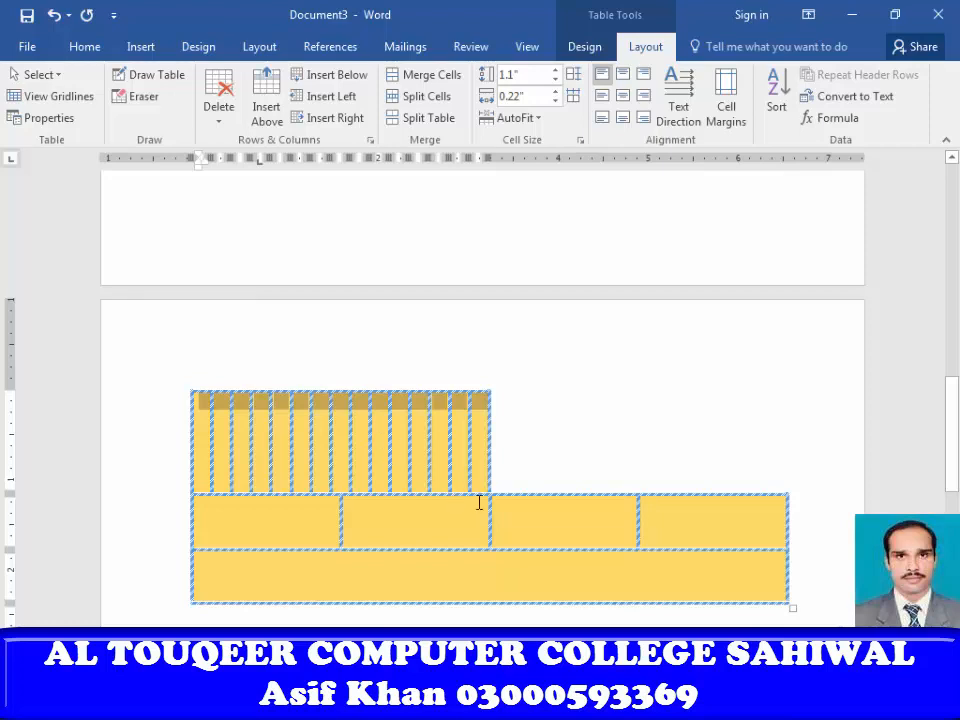
In the multicoloured table, enter 45, 12, 1.00 and 020 in the first row and start the second with 00.0, 000 and 000
{"action": "scroll", "coordinate": [489, 518], "scroll_direction": "up", "scroll_amount": 3}
{"action": "scroll", "coordinate": [489, 518], "scroll_direction": "up", "scroll_amount": 10}
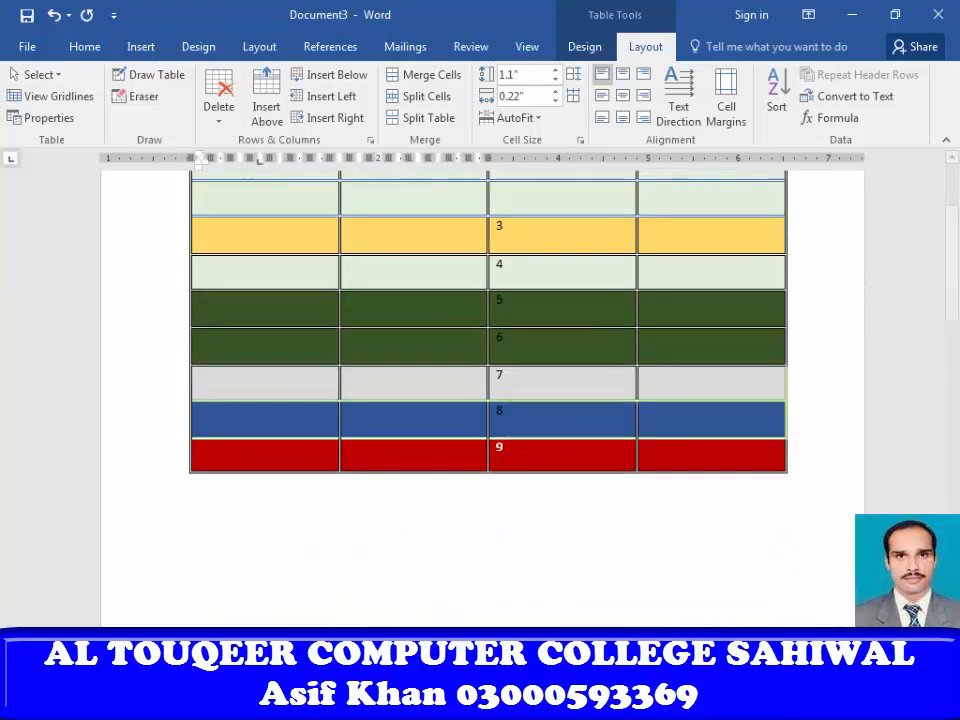
{"action": "scroll", "coordinate": [450, 375], "scroll_direction": "up", "scroll_amount": 3}
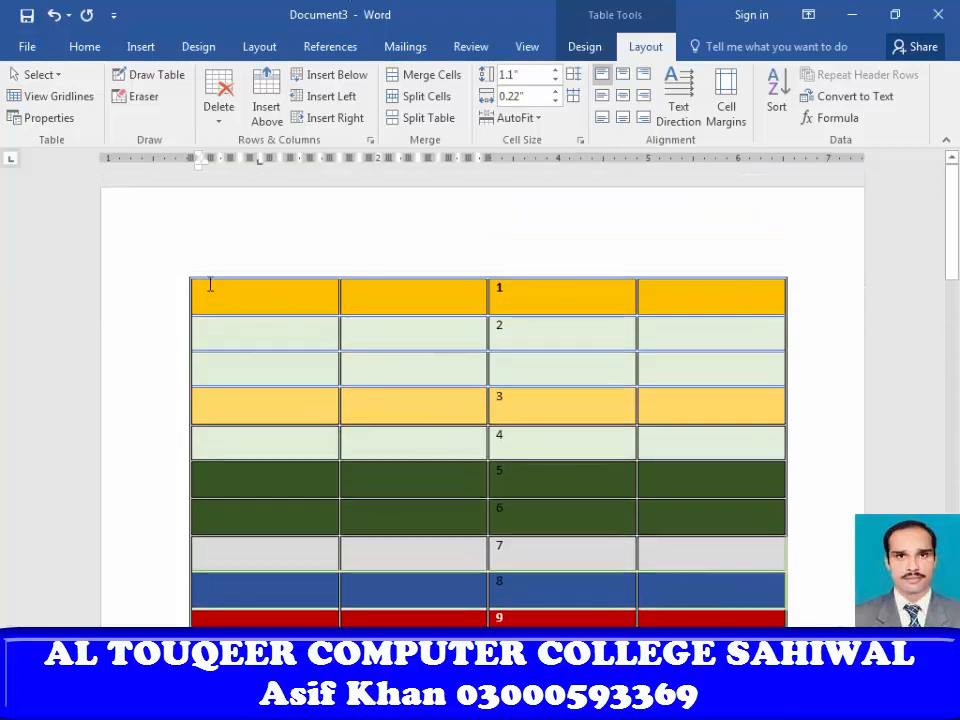
{"action": "left_click", "coordinate": [217, 291]}
{"action": "left_click", "coordinate": [182, 270]}
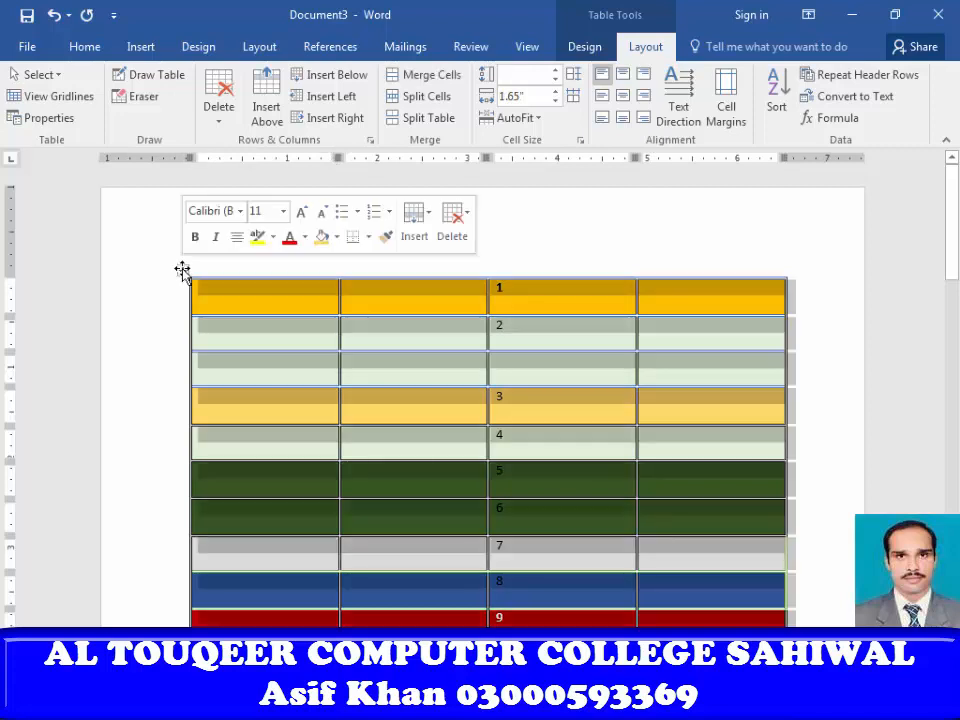
{"action": "left_click", "coordinate": [250, 294]}
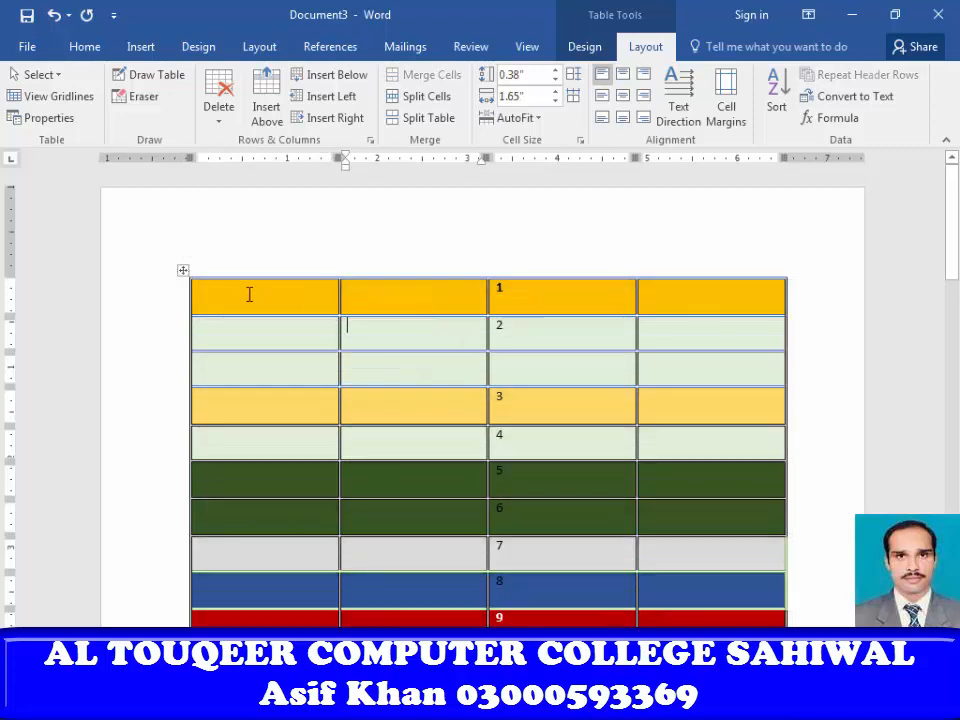
{"action": "type", "text": "45"}
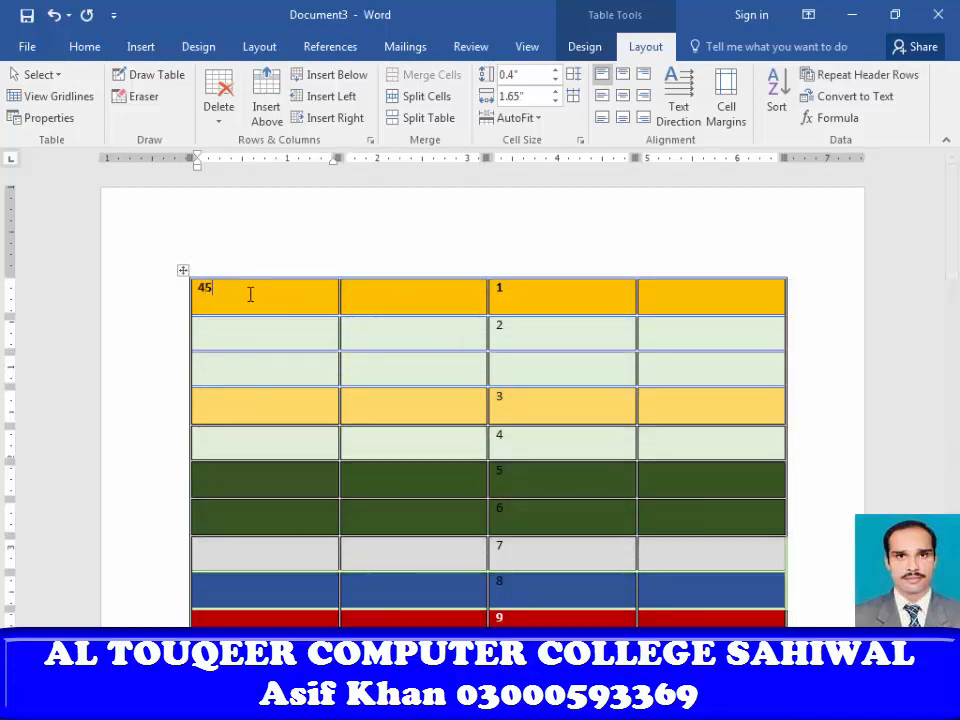
{"action": "key", "text": "Tab"}
{"action": "type", "text": "12"}
{"action": "key", "text": "Tab"}
{"action": "type", "text": "1.00\t020\t00.0\t000\t000.\t00"}
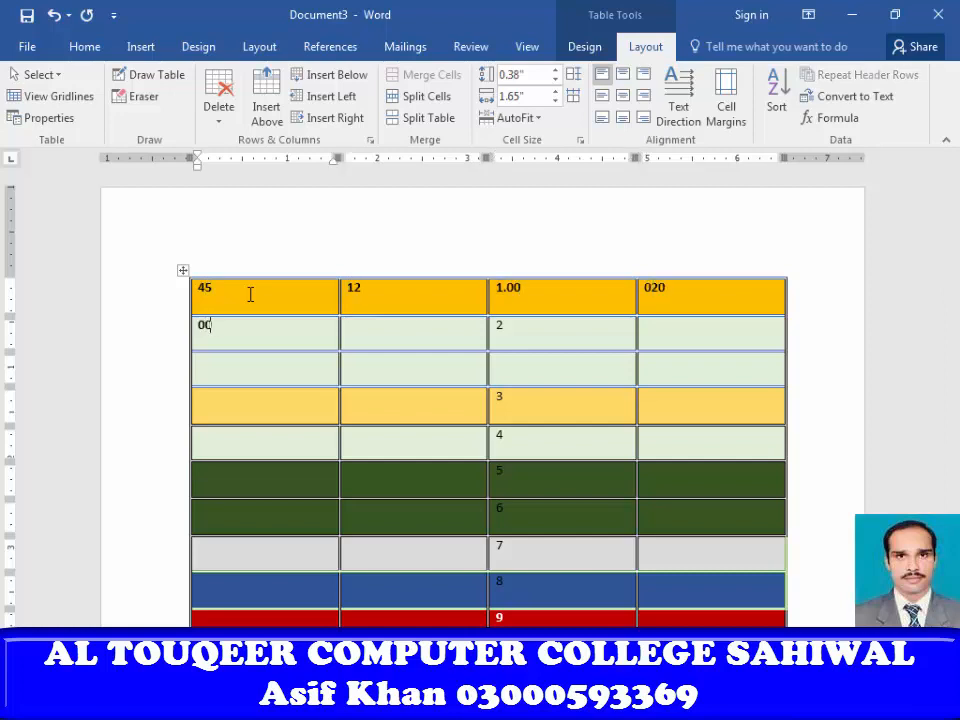
Fill the remaining rows of the multicoloured table with sample numbers, adding a final row with 46456, 4564, 564 and 45
{"action": "type", "text": "01\t153\t1\t321\t1\t153\t1\t"}
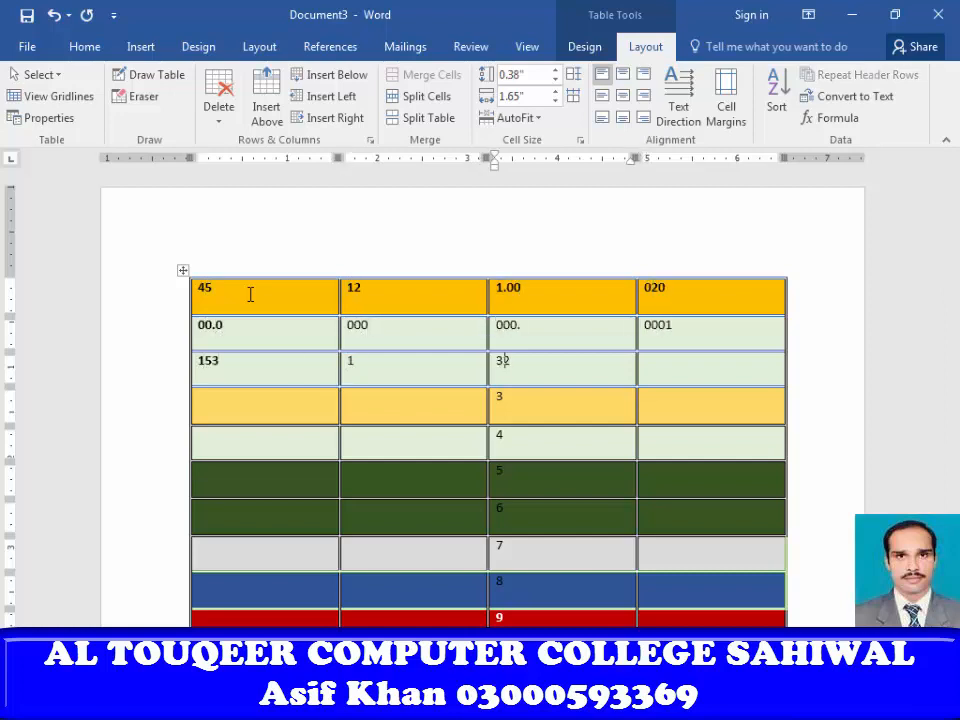
{"action": "type", "text": "\t34\t\t64\t564\t564\t654\t564\t654\t654"}
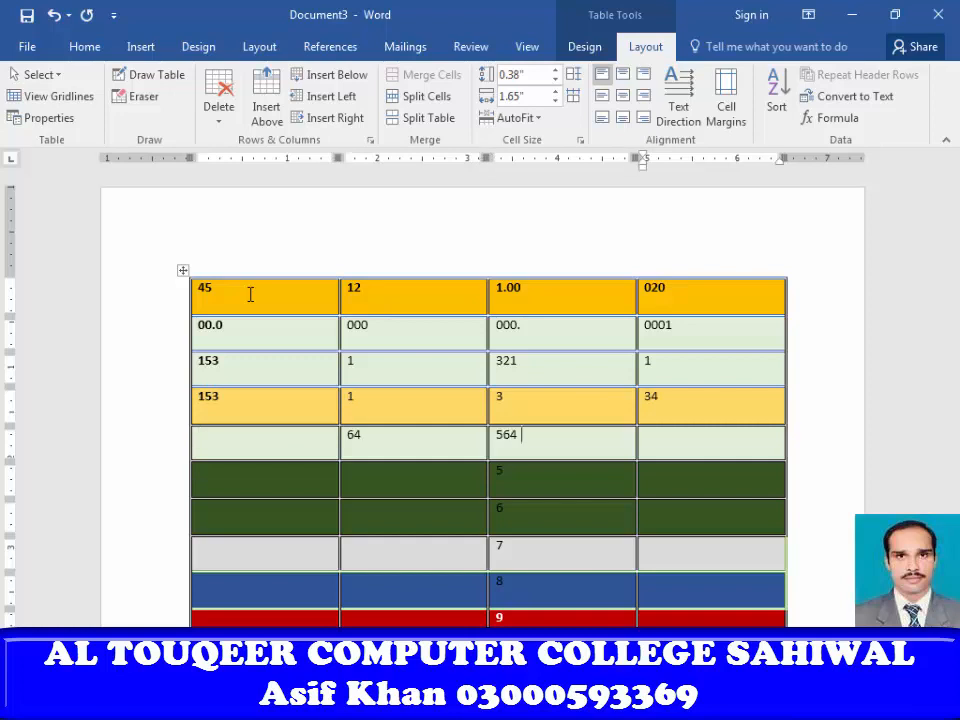
{"action": "type", "text": "\t56\t4564564\t\t456\t456\t456\t46\t54"}
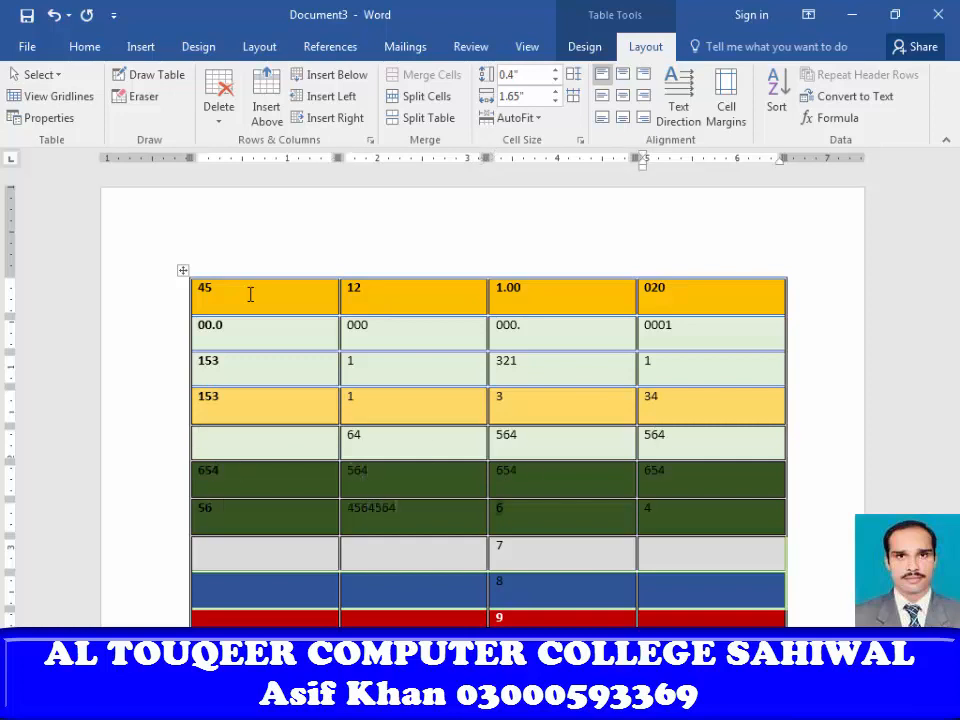
{"action": "type", "text": "\t564\t654\t56\t456\t456\t4584\t64\t56"}
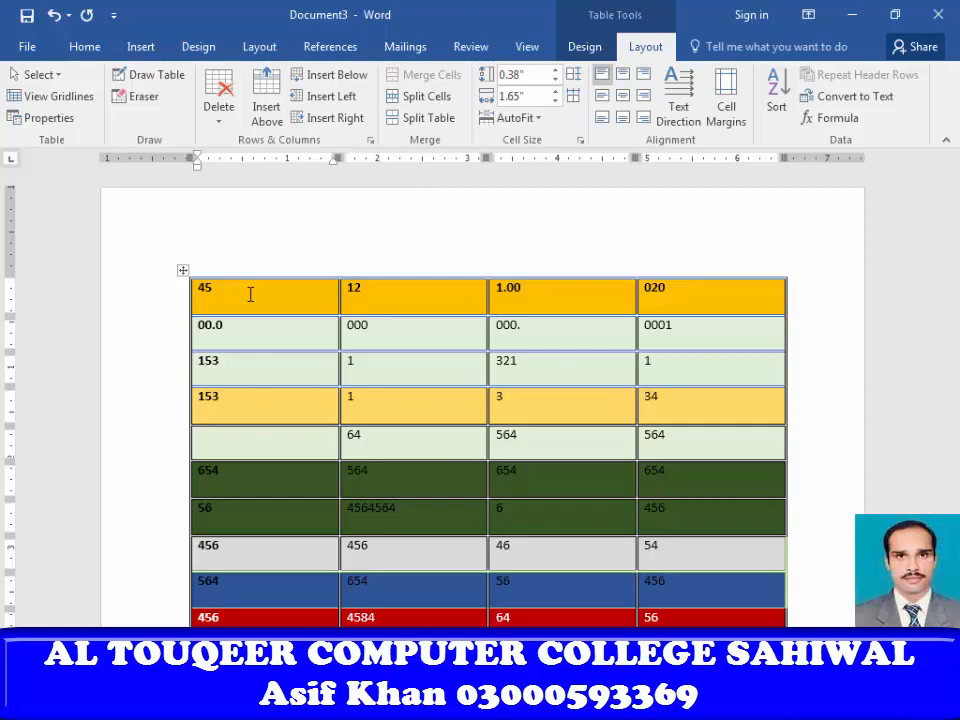
{"action": "type", "text": "\t46"}
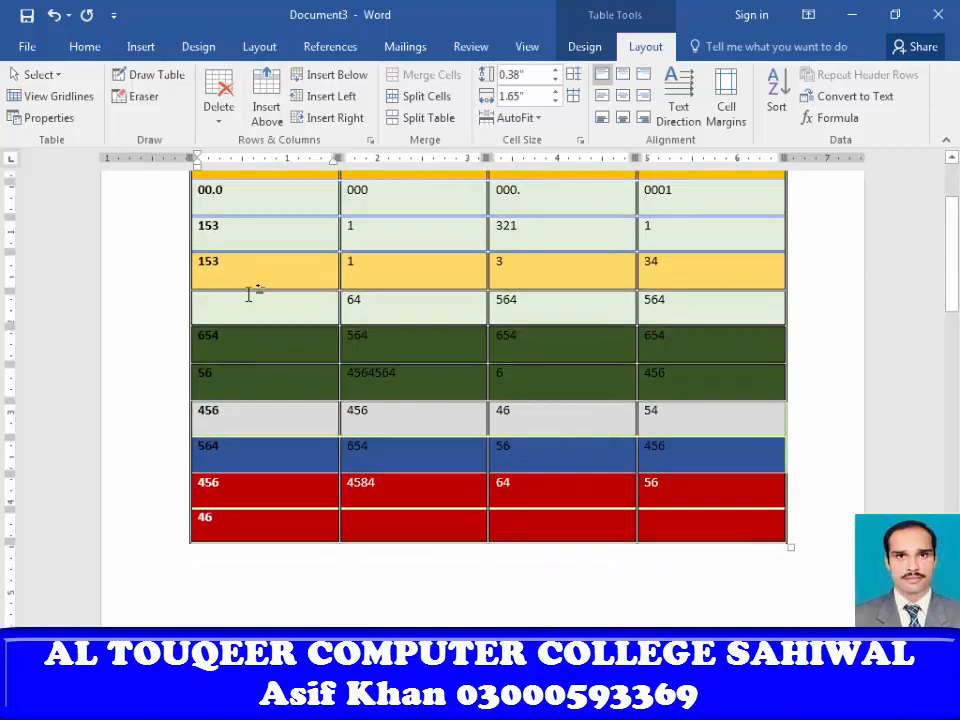
{"action": "type", "text": "456\t4564\t564\t45"}
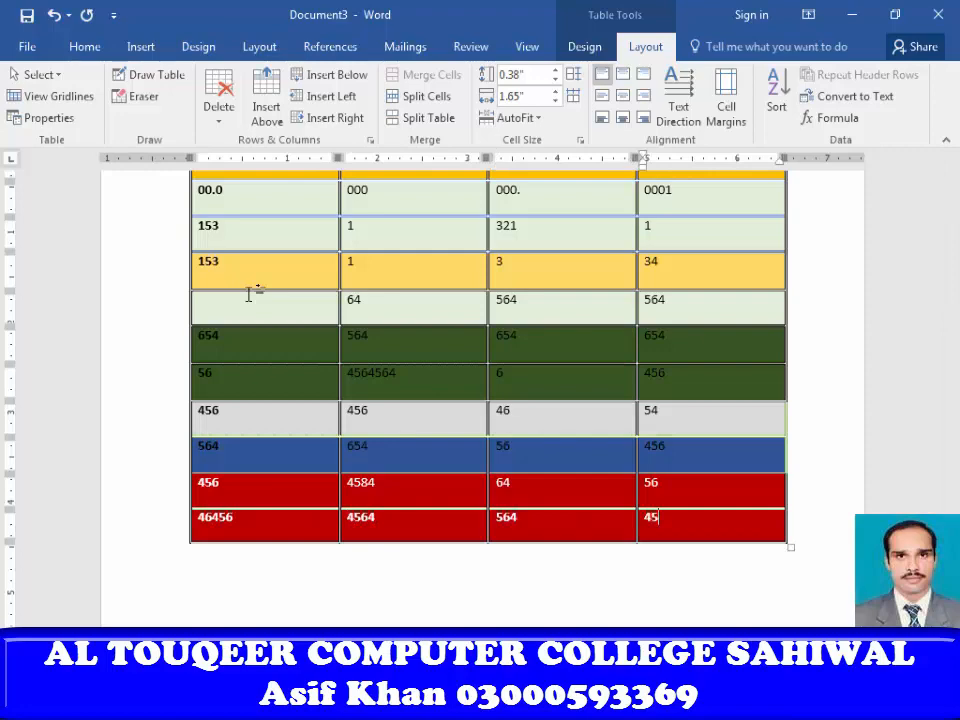
Select the whole multicoloured table, try centre and right alignment on the page, and return it to left alignment
{"action": "scroll", "coordinate": [124, 441], "scroll_direction": "up", "scroll_amount": 2}
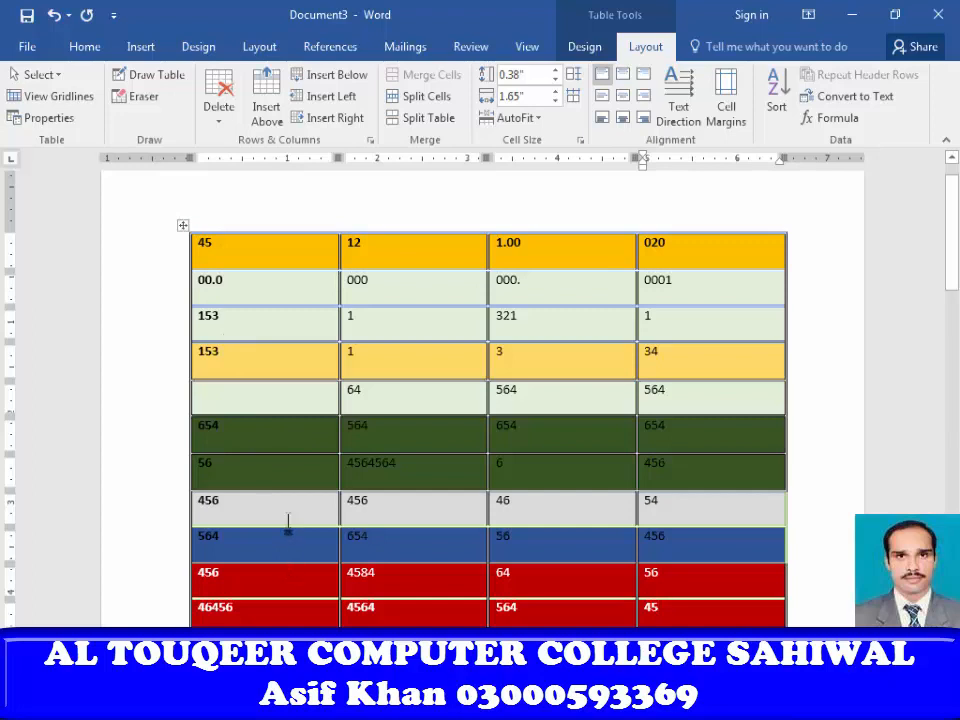
{"action": "left_click", "coordinate": [183, 225]}
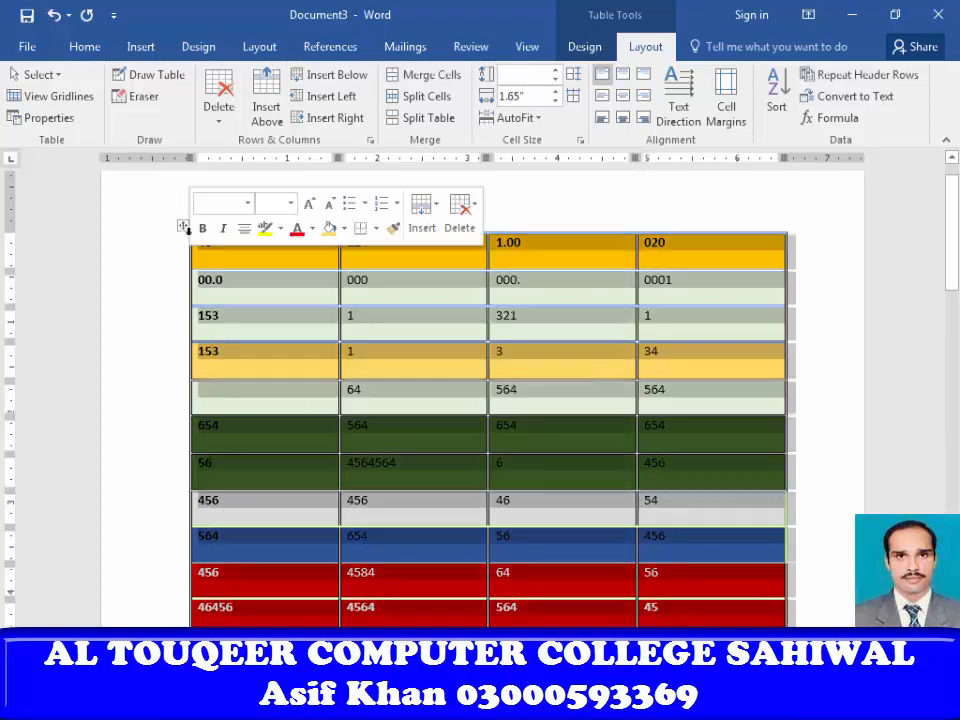
{"action": "key", "text": "ctrl+e"}
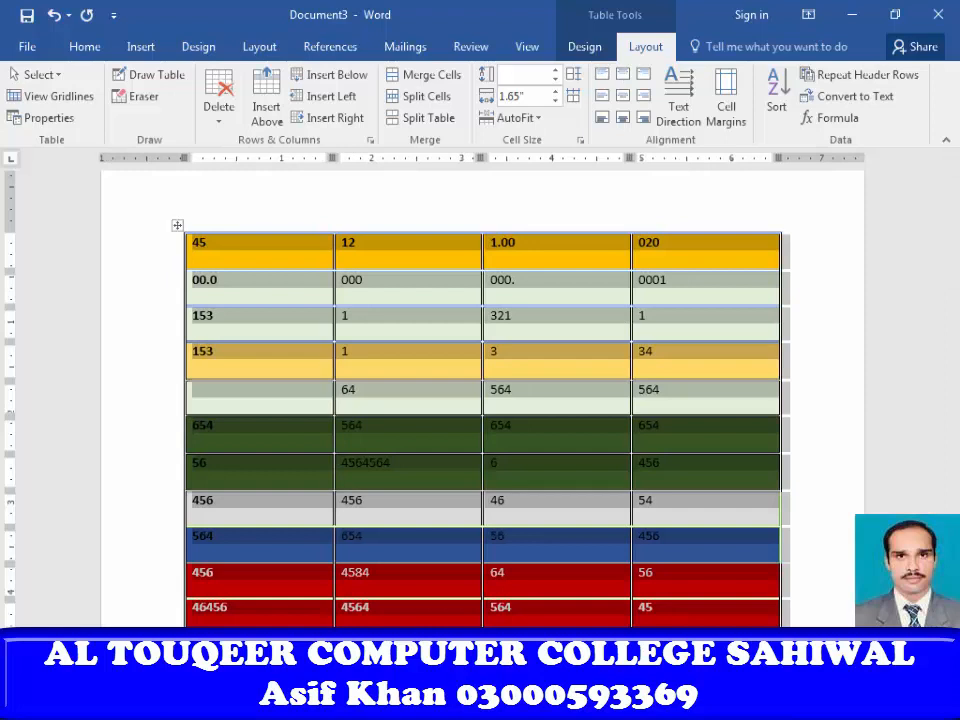
{"action": "key", "text": "ctrl+l"}
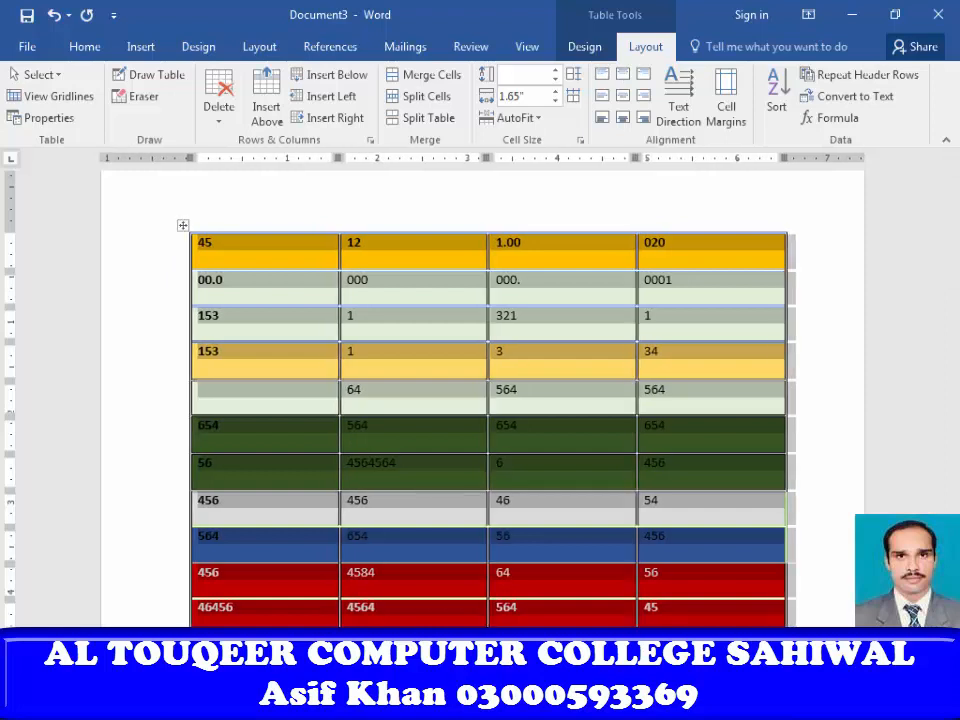
{"action": "key", "text": "ctrl+r"}
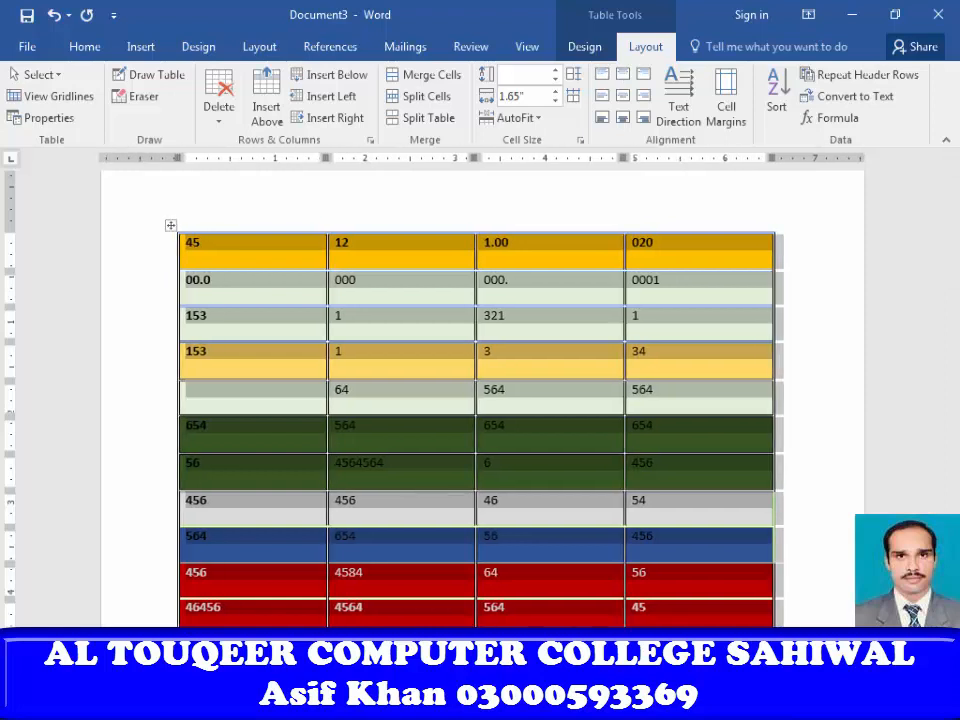
{"action": "key", "text": "ctrl+l"}
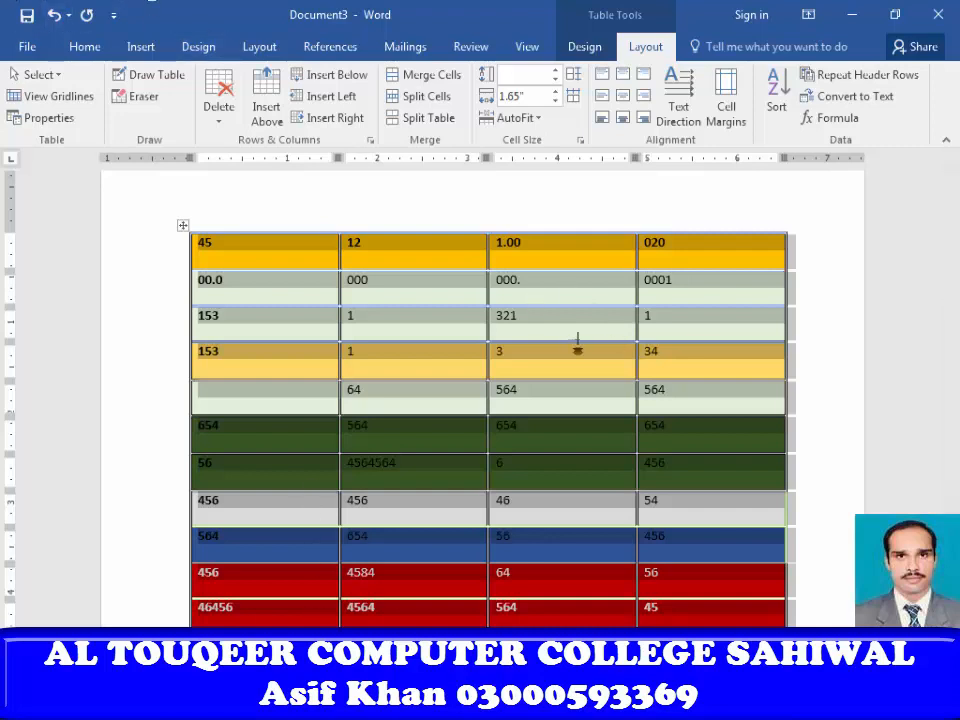
Centre the contents of all cells in the multicoloured table both horizontally and vertically
{"action": "left_click", "coordinate": [624, 96]}
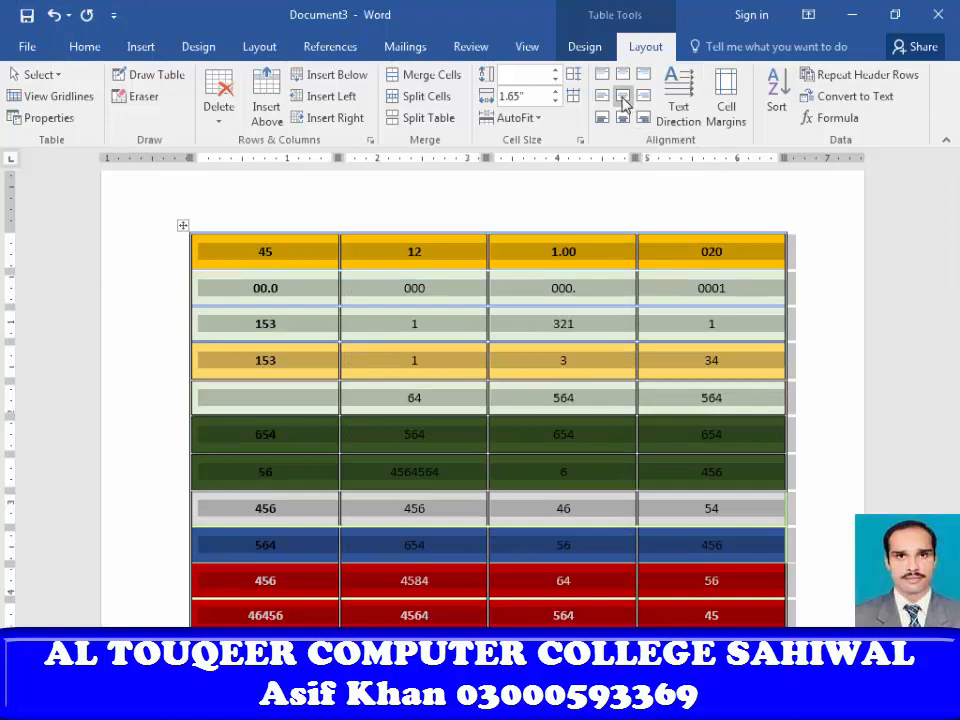
Replace the number in the second cell of the fourth row with Botal
{"action": "left_click", "coordinate": [441, 358]}
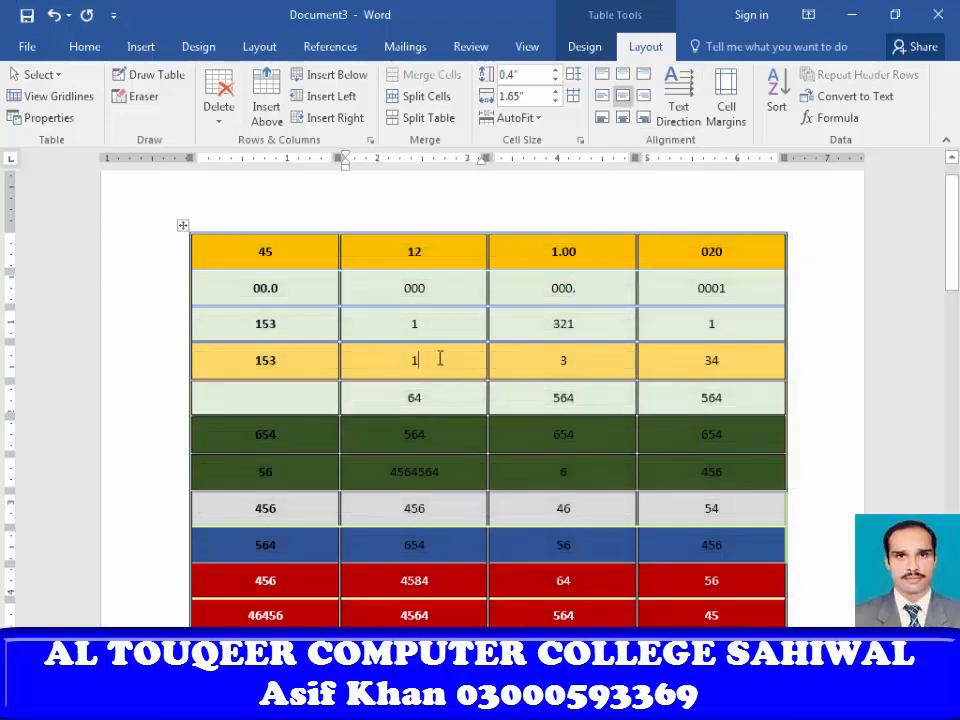
{"action": "left_click_drag", "start_coordinate": [441, 358], "coordinate": [379, 362]}
{"action": "key", "text": "BackSpace"}
{"action": "type", "text": "Botal"}
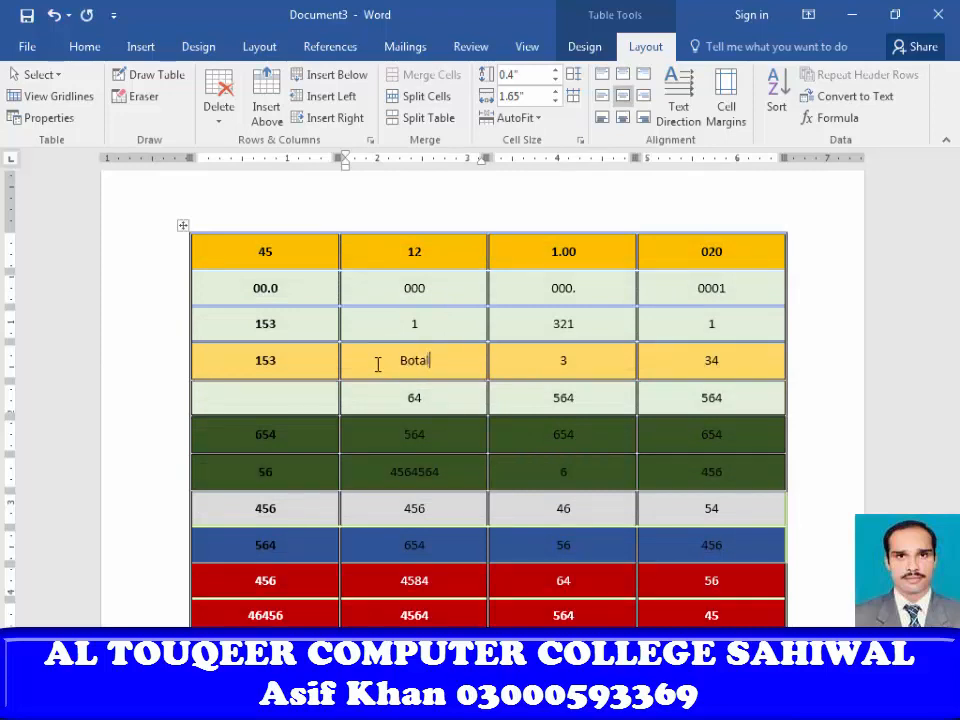
Replace the number in the second cell of the fifth row with Chtra
{"action": "key", "text": "BackSpace"}
{"action": "key", "text": "BackSpace"}
{"action": "key", "text": "BackSpace"}
{"action": "type", "text": "Chtra"}
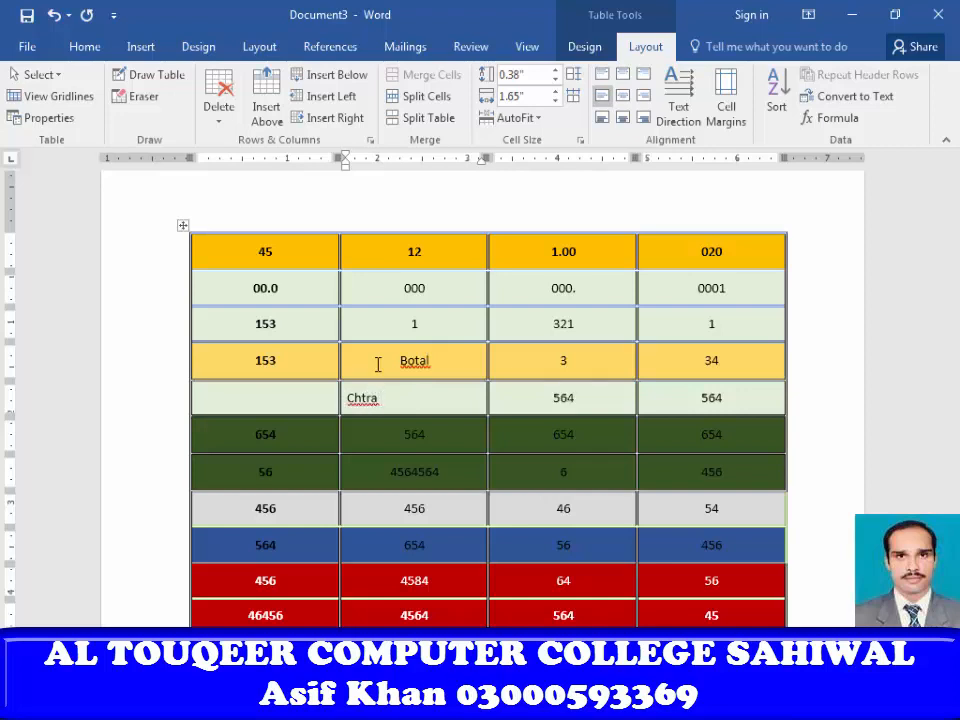
{"action": "key", "text": "Tab"}
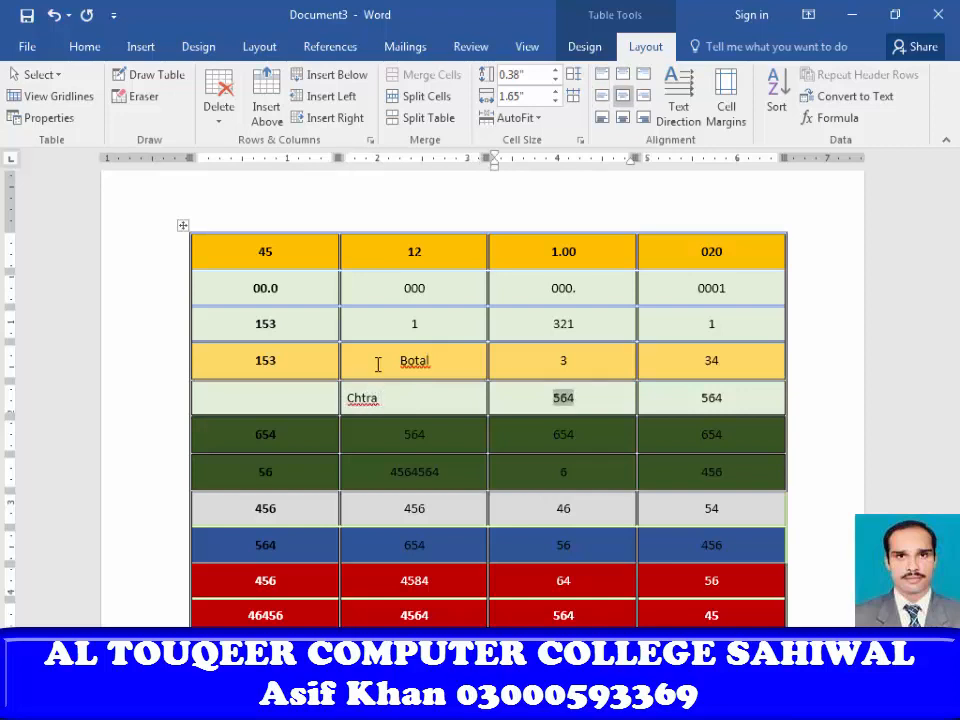
Replace the number in the third cell of the fifth row with Bakra
{"action": "type", "text": "Bakra"}
{"action": "key", "text": "Tab"}
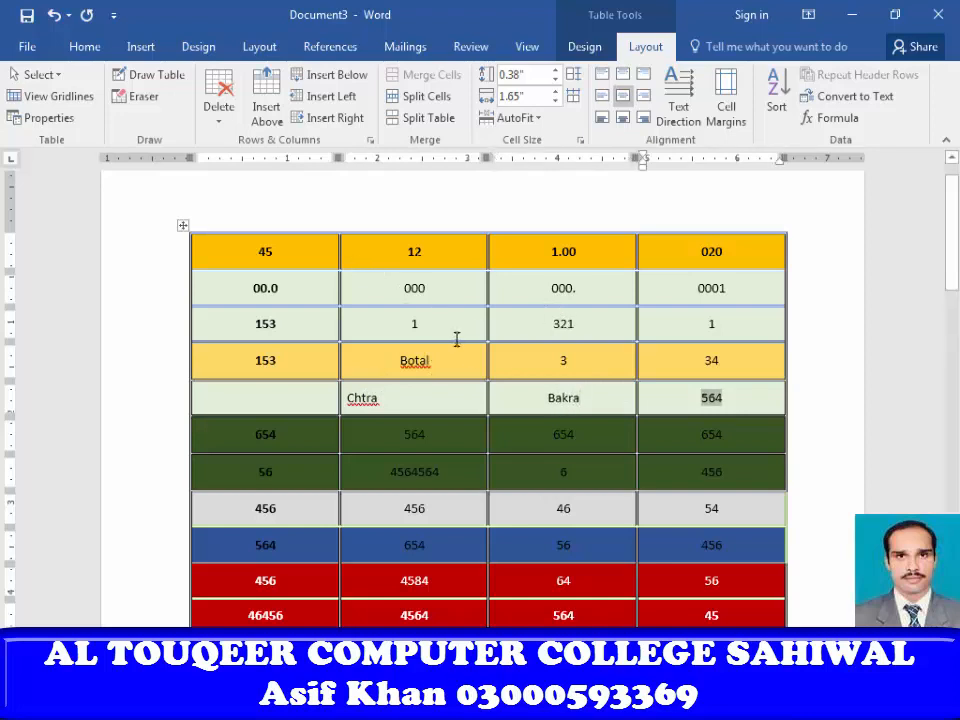
Select the whole table, try centre-left and the three bottom cell alignments, and centre all contents horizontally and vertically
{"action": "left_click", "coordinate": [182, 226]}
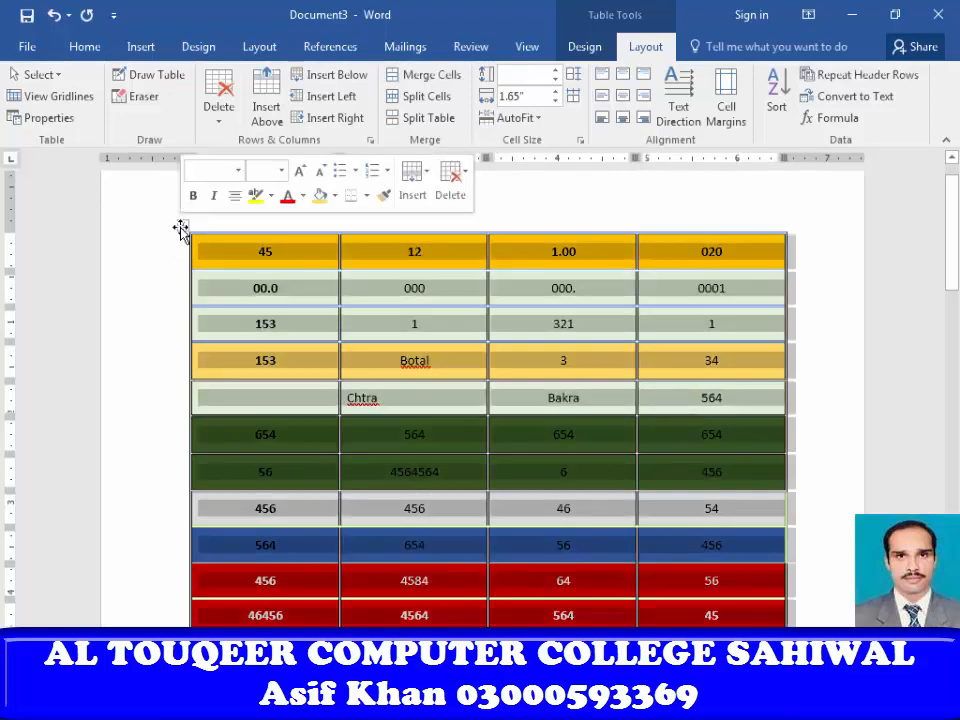
{"action": "left_click", "coordinate": [602, 97]}
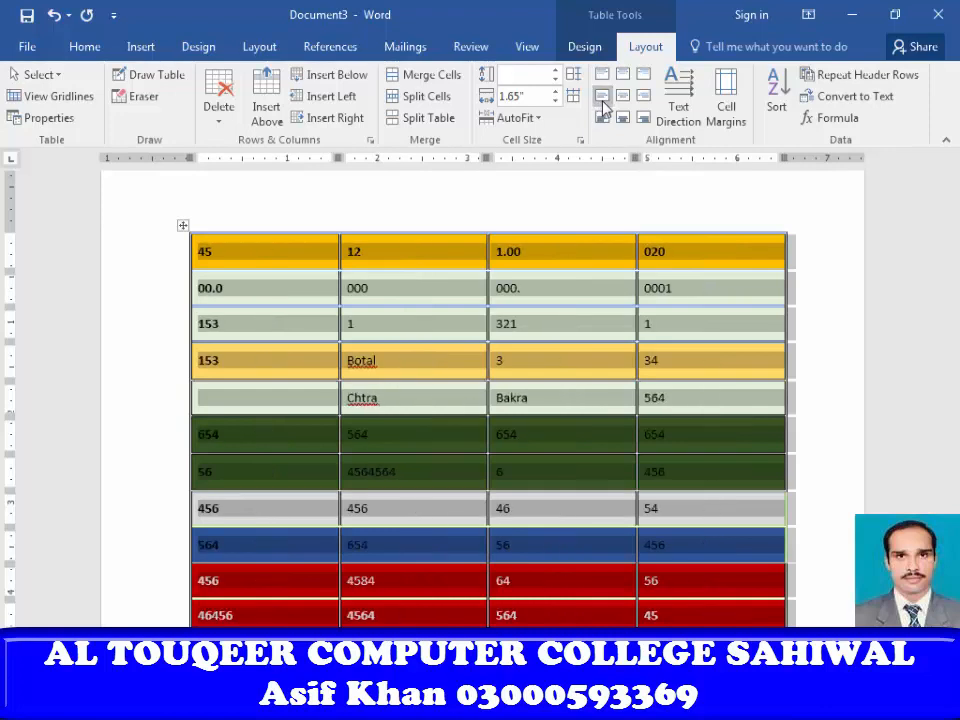
{"action": "left_click", "coordinate": [622, 118]}
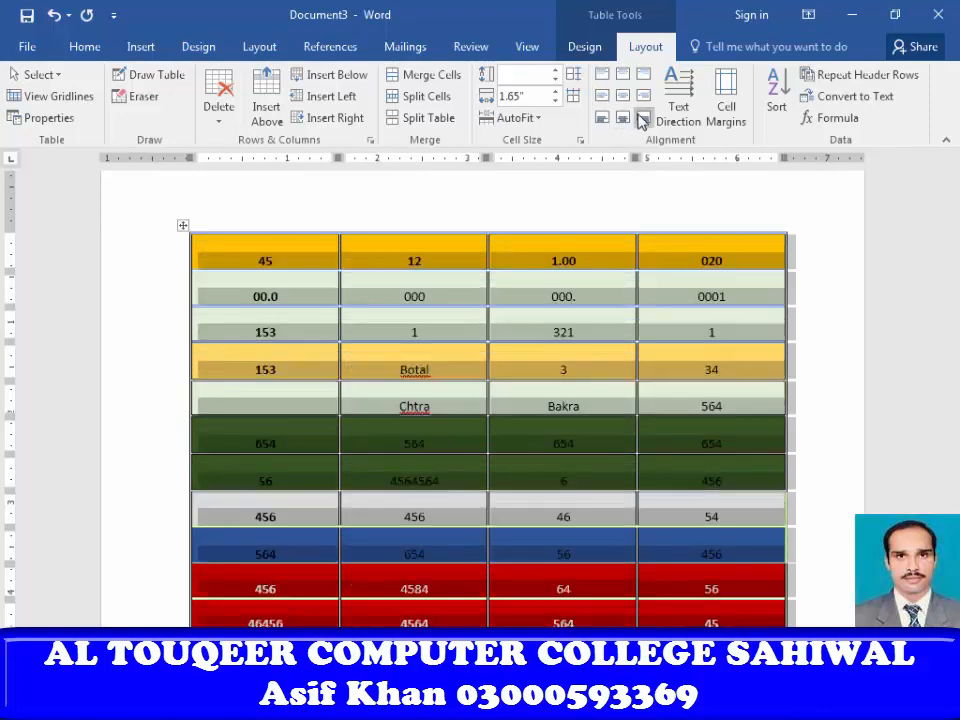
{"action": "left_click", "coordinate": [642, 119]}
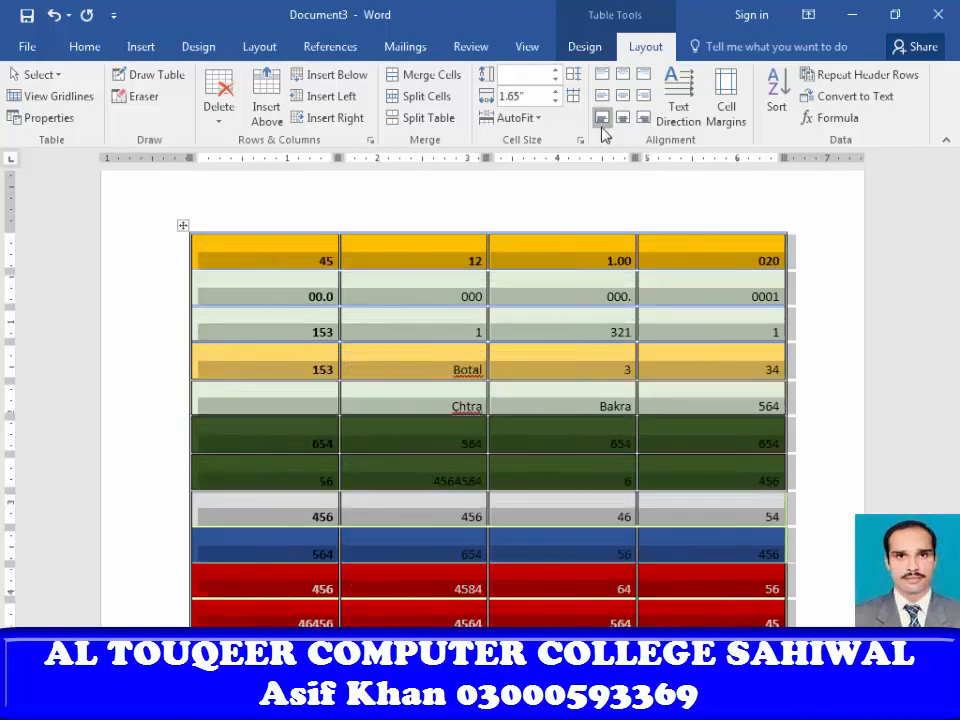
{"action": "left_click", "coordinate": [602, 119]}
{"action": "left_click", "coordinate": [622, 97]}
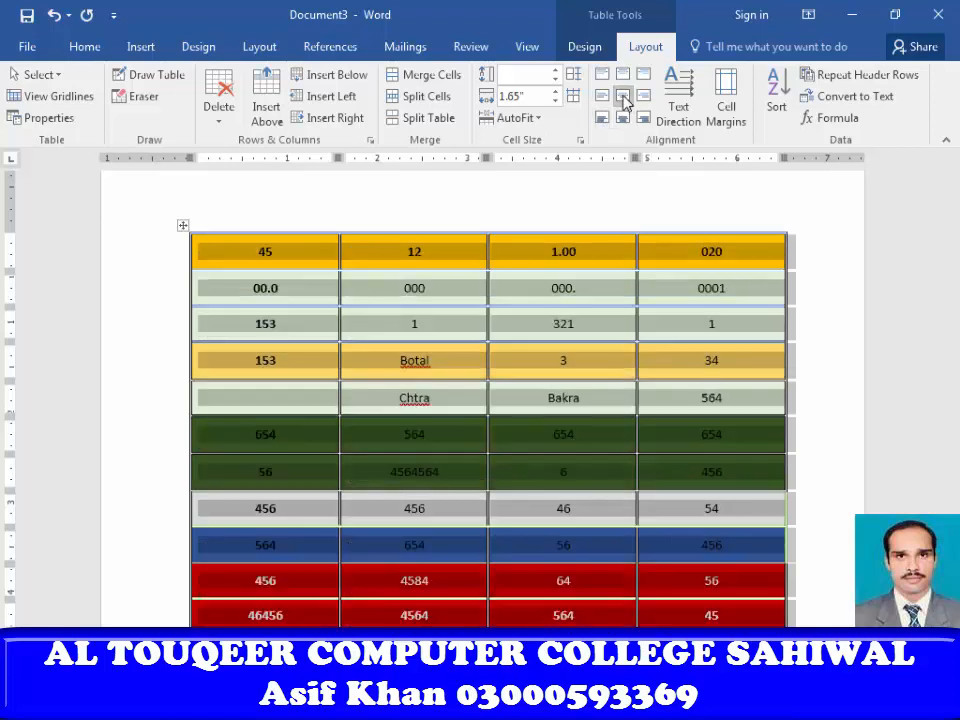
Cycle the text direction of all the table's cells through both vertical orientations and return it to horizontal
{"action": "left_click", "coordinate": [678, 110]}
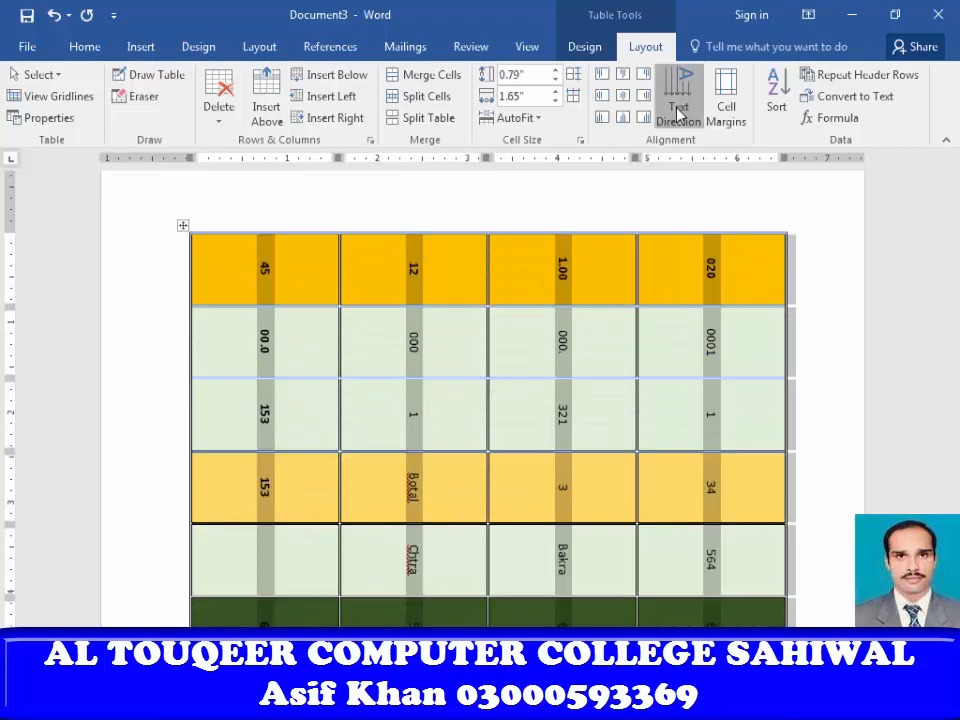
{"action": "left_click", "coordinate": [678, 110]}
{"action": "left_click", "coordinate": [678, 112]}
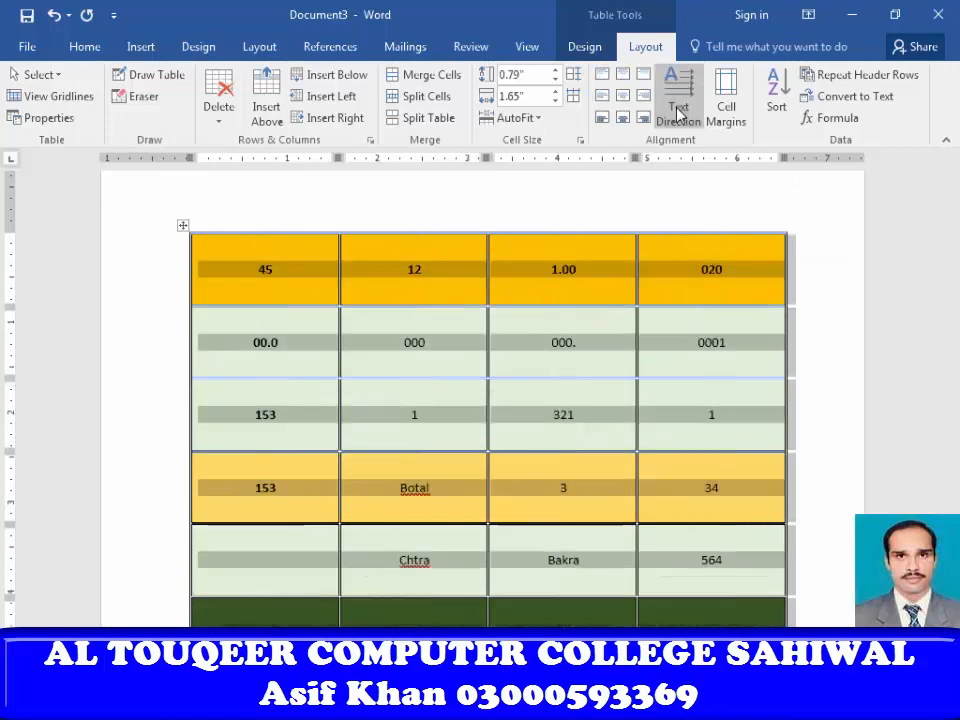
{"action": "left_click", "coordinate": [678, 112]}
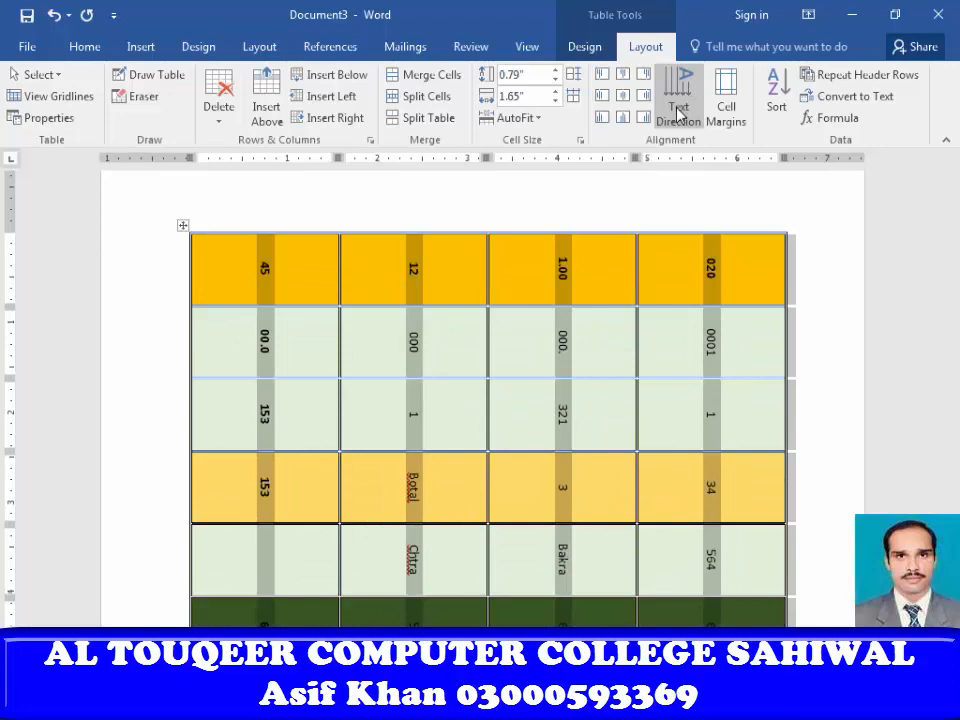
{"action": "left_click", "coordinate": [678, 112]}
{"action": "left_click", "coordinate": [678, 112]}
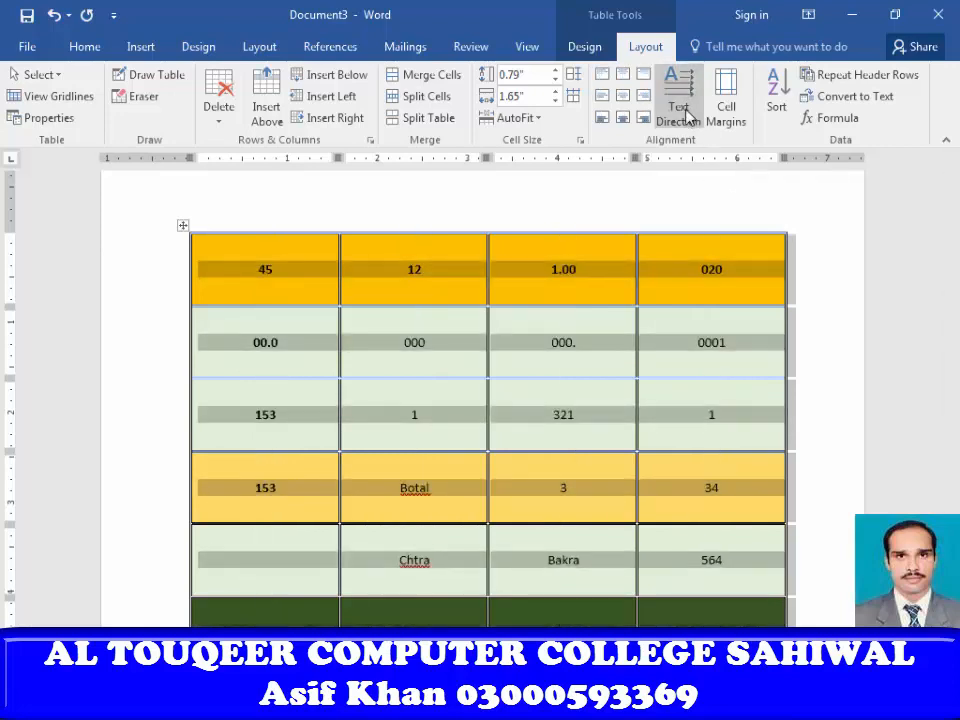
{"action": "left_click", "coordinate": [684, 114]}
{"action": "left_click", "coordinate": [684, 114]}
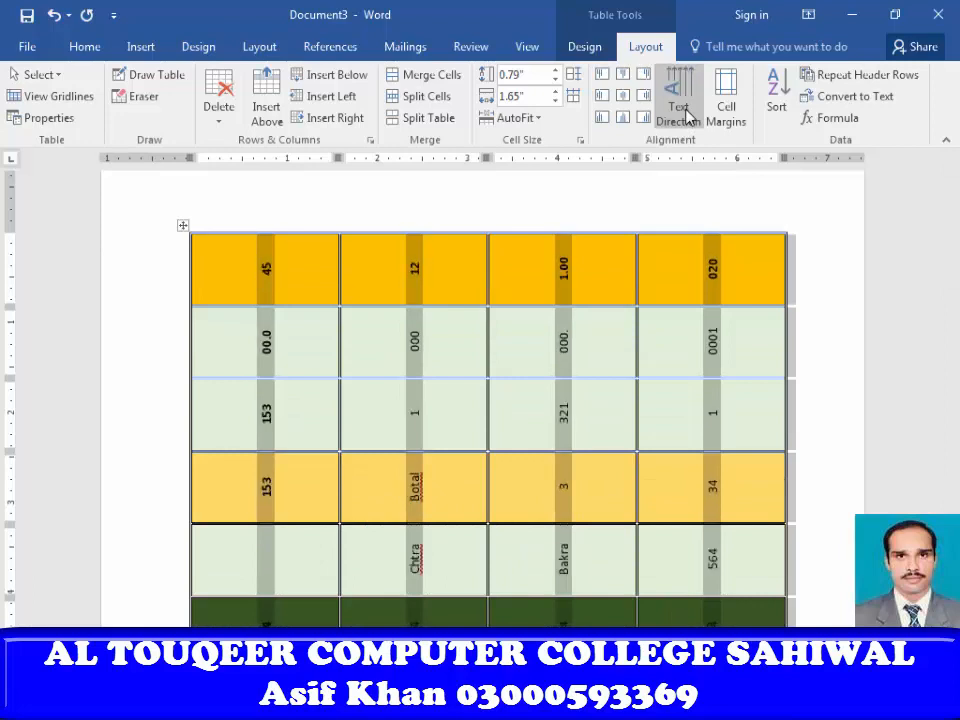
{"action": "left_click", "coordinate": [684, 114]}
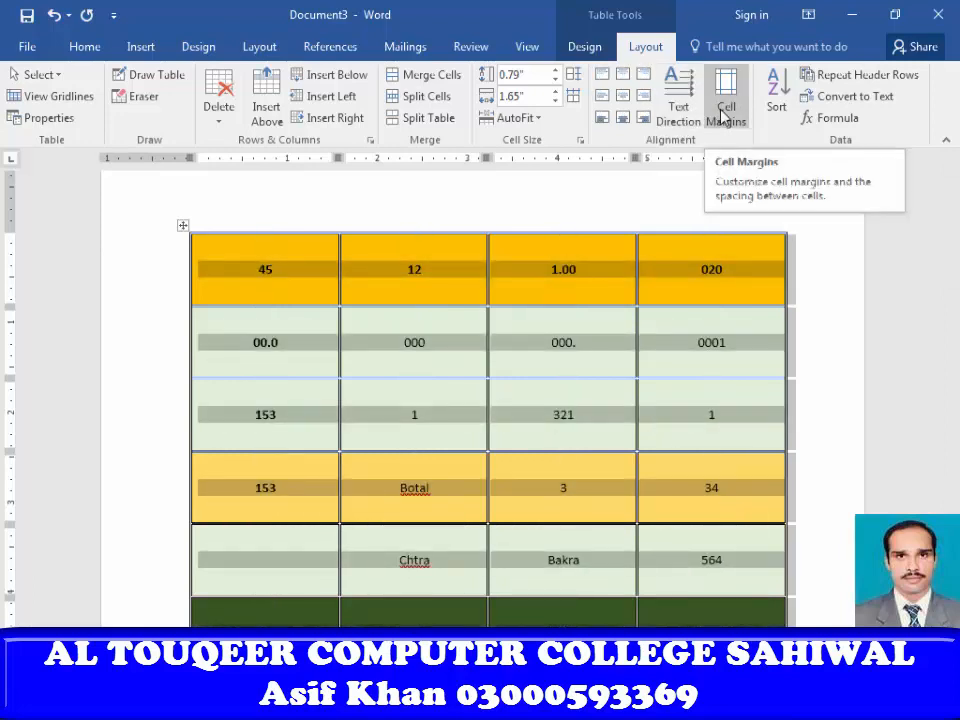
Allow spacing of 0.03" between the cells of the multicoloured table
{"action": "left_click", "coordinate": [725, 110]}
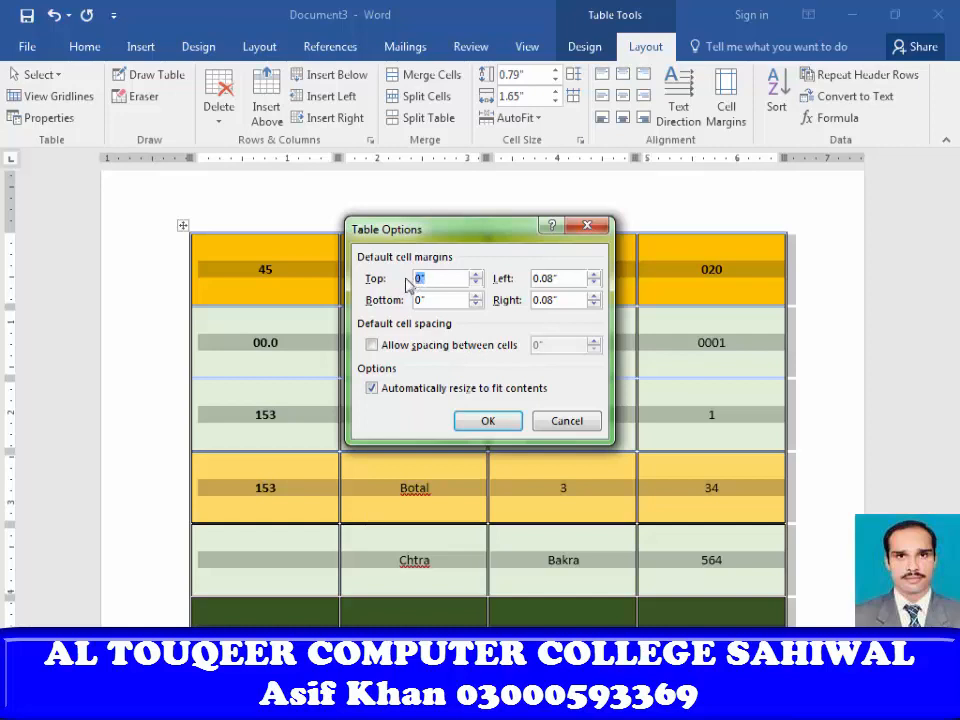
{"action": "left_click", "coordinate": [377, 344]}
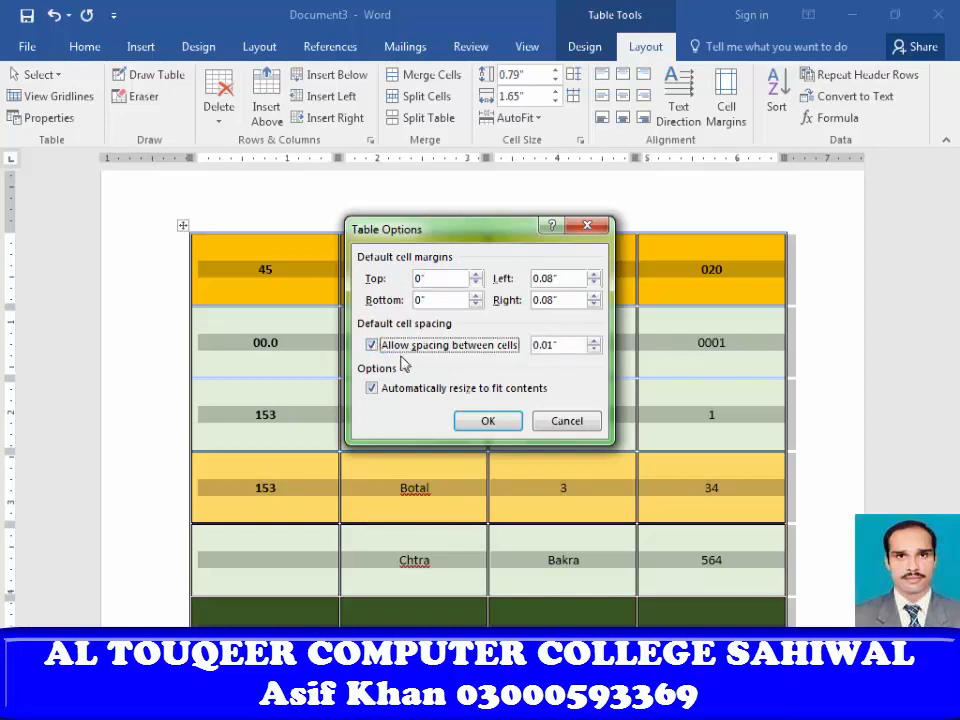
{"action": "left_click", "coordinate": [551, 345]}
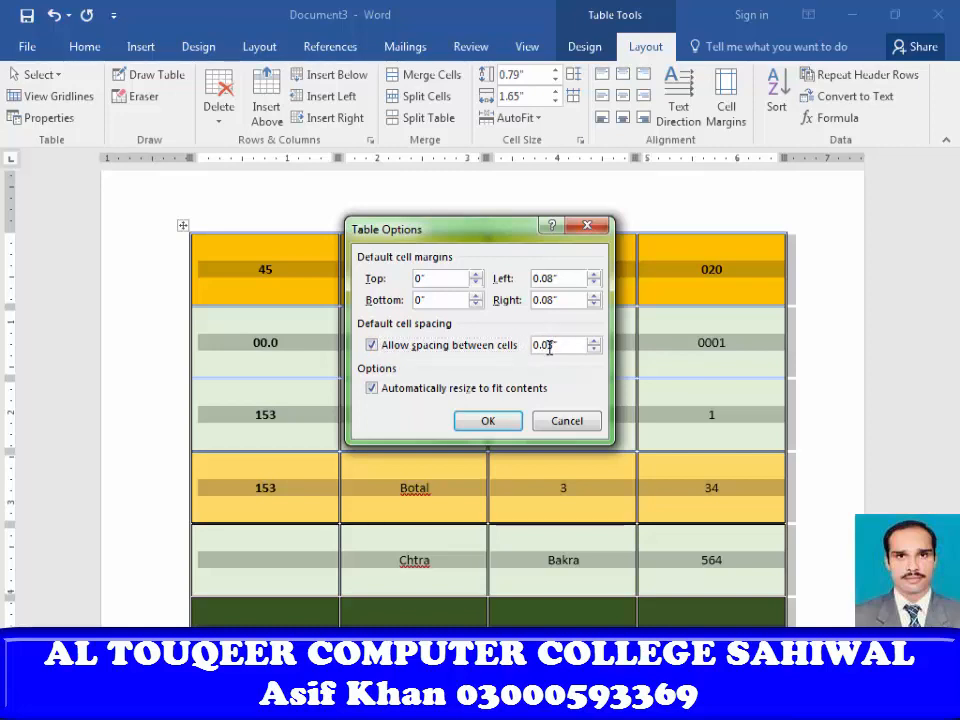
{"action": "left_click", "coordinate": [490, 421]}
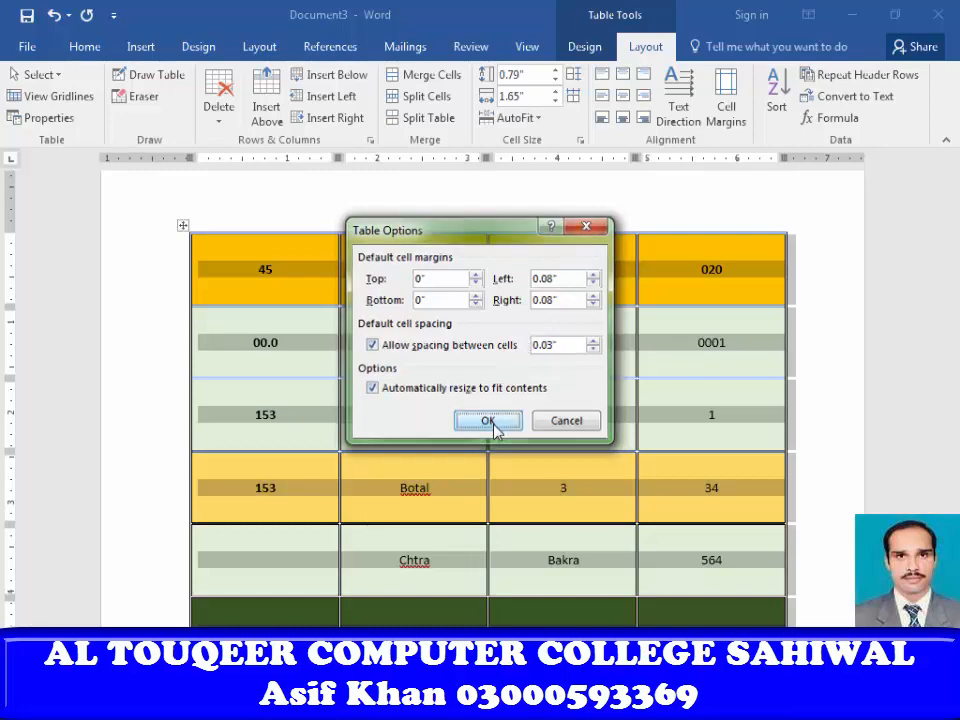
Select the entire document contents and delete all the tables
{"action": "scroll", "coordinate": [445, 420], "scroll_direction": "down", "scroll_amount": 5}
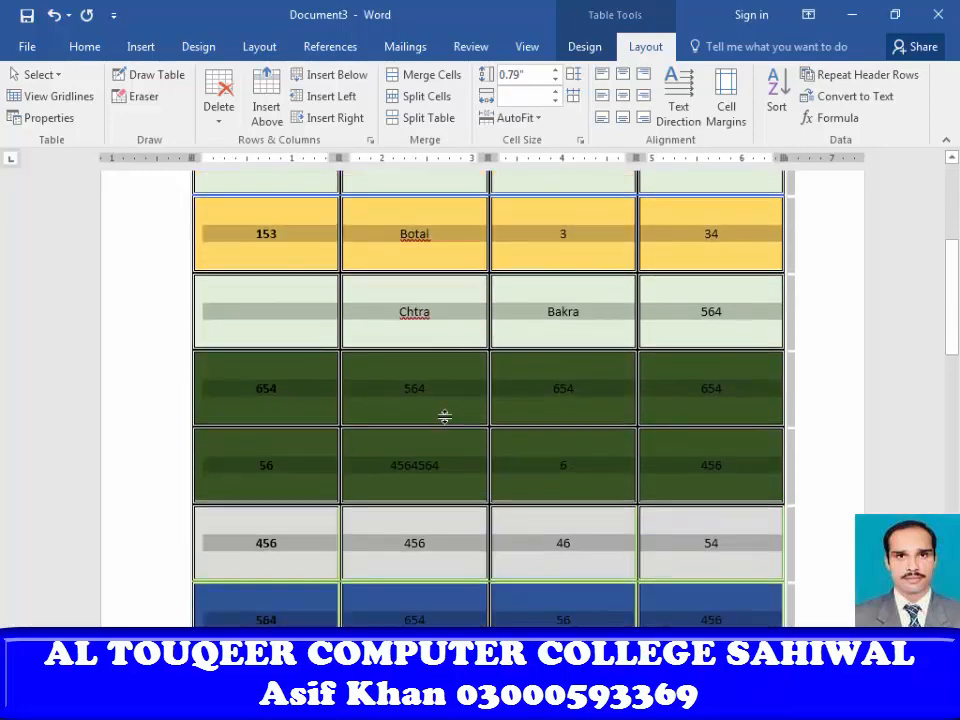
{"action": "scroll", "coordinate": [445, 416], "scroll_direction": "down", "scroll_amount": 15}
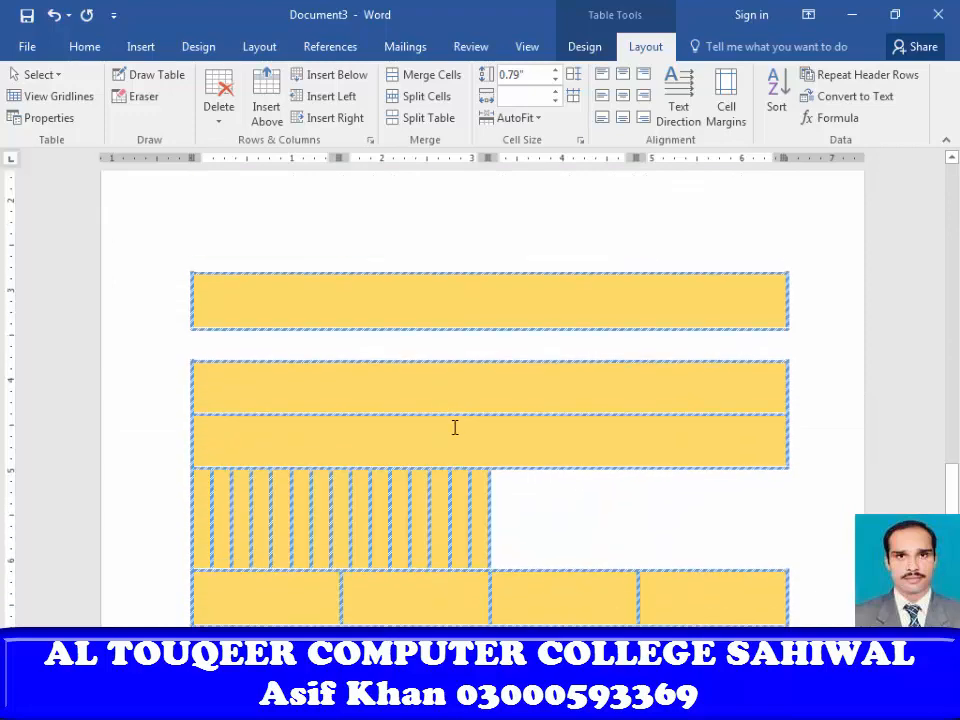
{"action": "scroll", "coordinate": [455, 427], "scroll_direction": "down", "scroll_amount": 5}
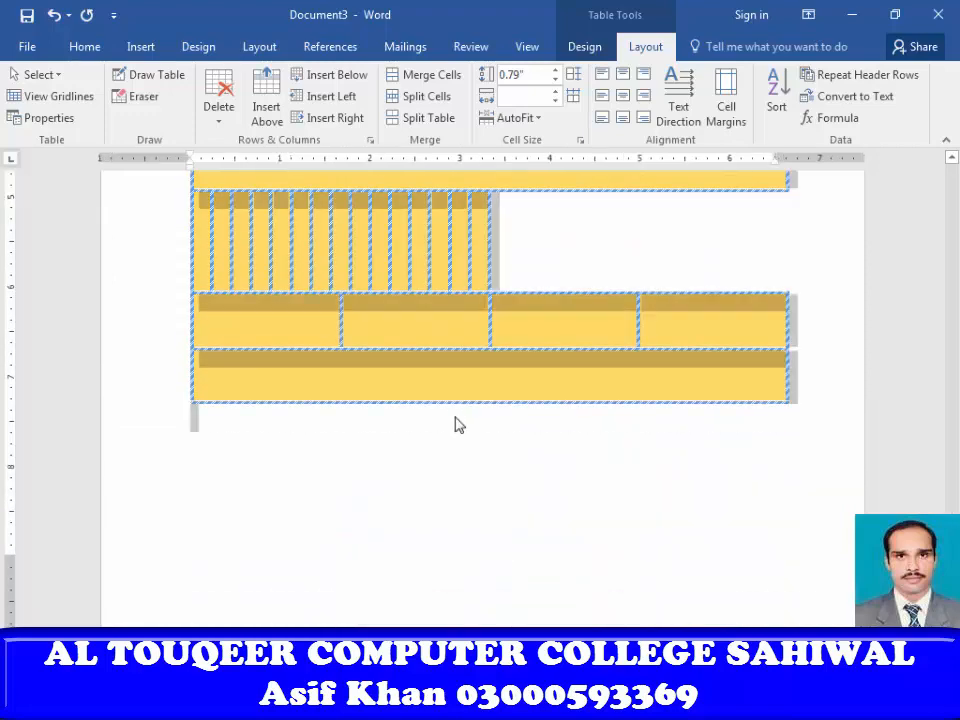
{"action": "key", "text": "BackSpace"}
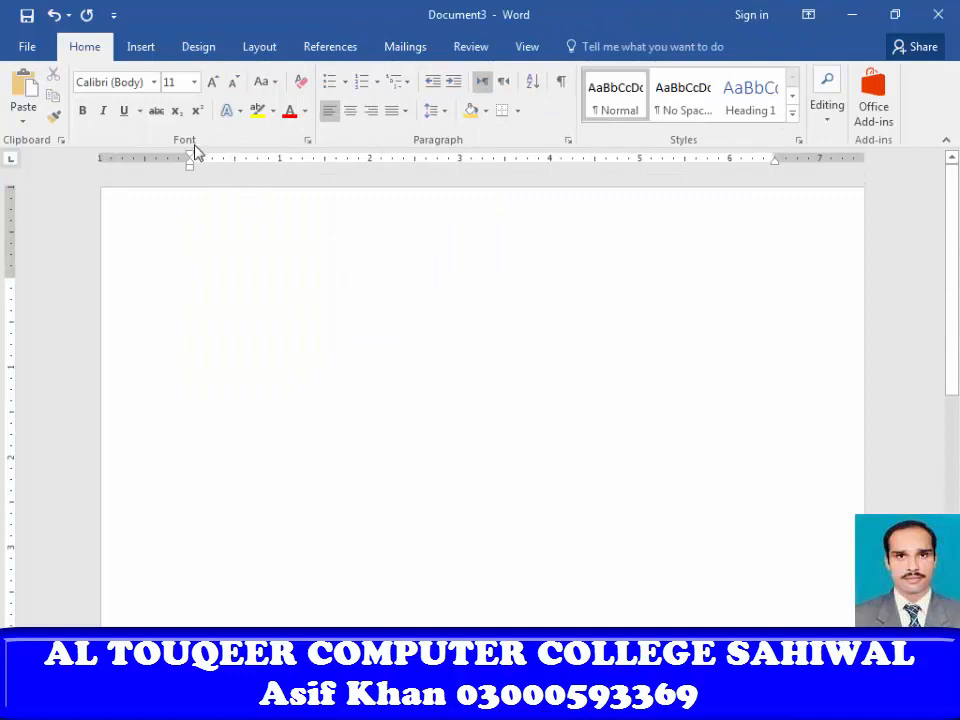
Insert a table of five columns and three rows and enlarge it to rows about 0.93" high
{"action": "left_click", "coordinate": [143, 49]}
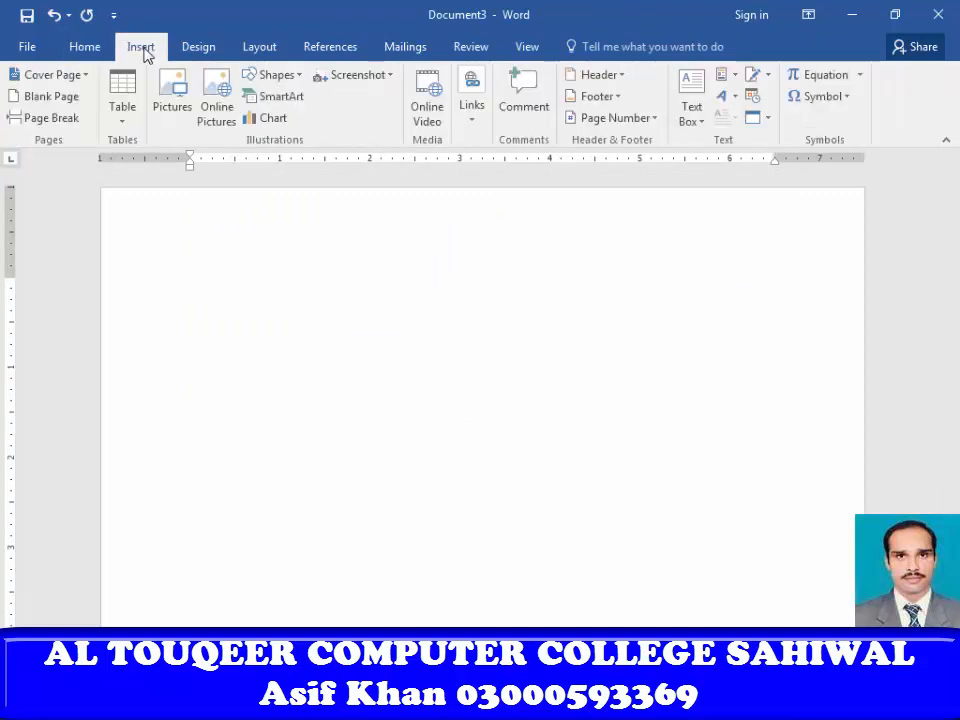
{"action": "left_click", "coordinate": [122, 122]}
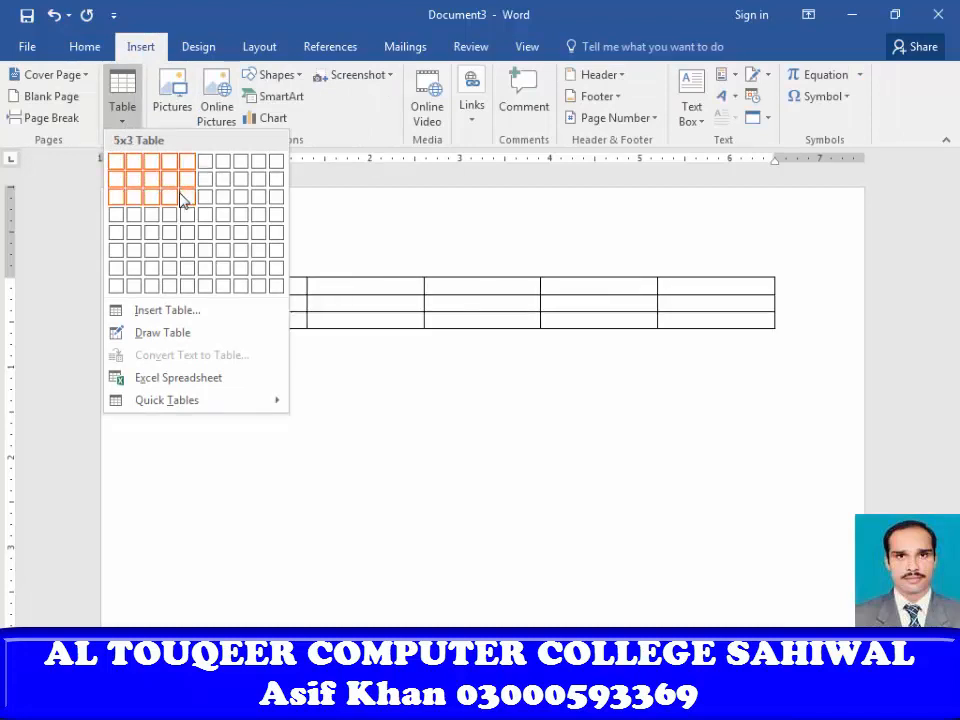
{"action": "left_click", "coordinate": [183, 200]}
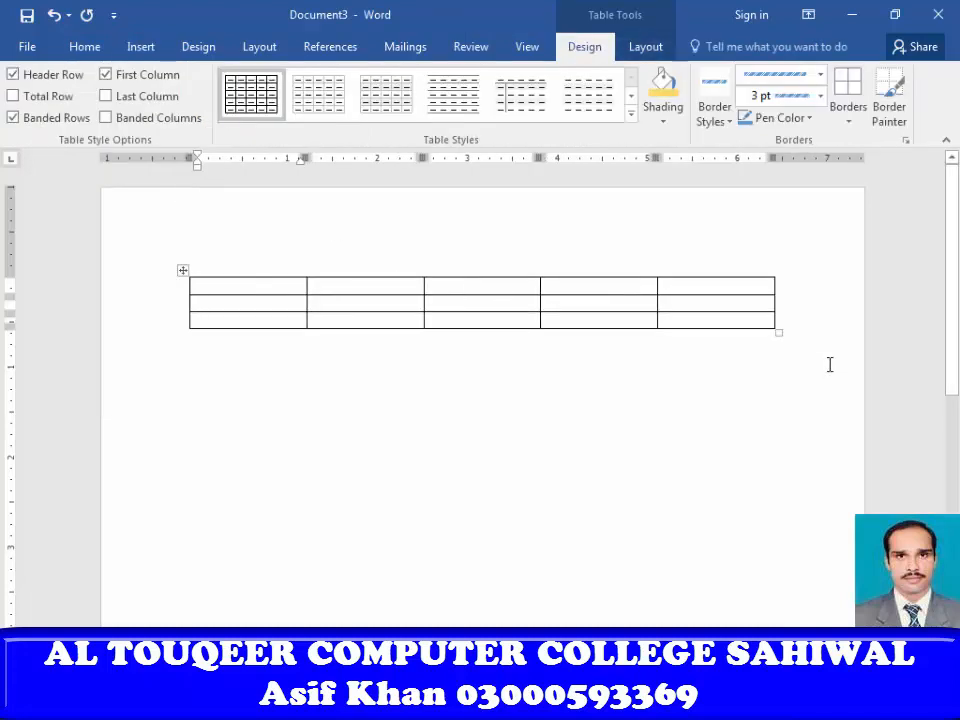
{"action": "mouse_move", "coordinate": [778, 333]}
{"action": "left_mouse_down"}
{"action": "mouse_move", "coordinate": [750, 489]}
{"action": "mouse_move", "coordinate": [779, 535]}
{"action": "left_mouse_up"}
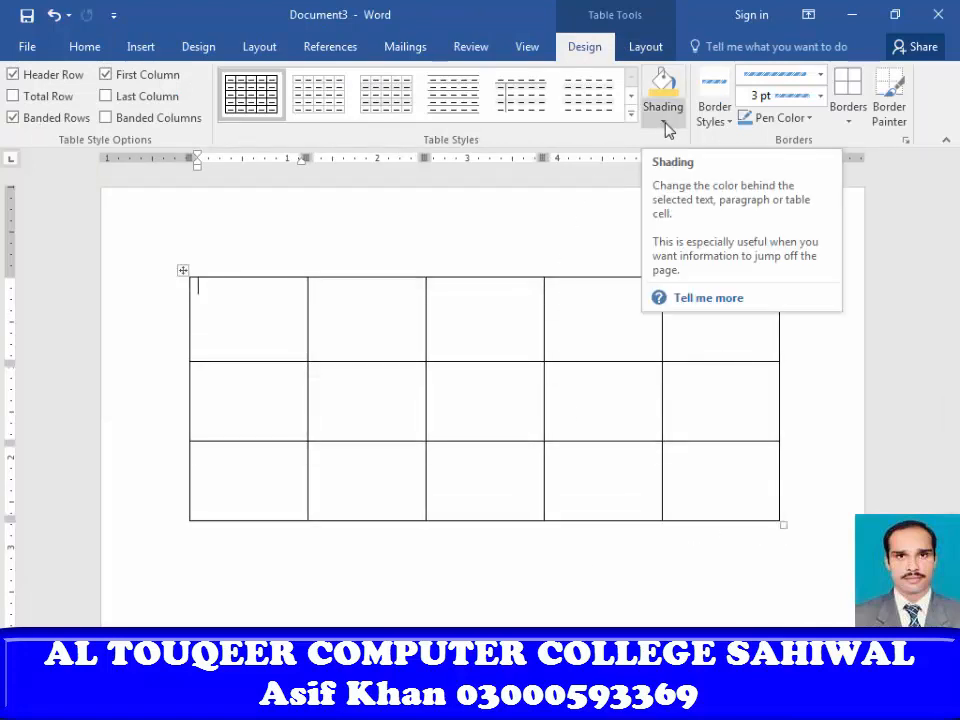
Allow spacing of 0.03" between the cells of the new five-column table
{"action": "left_click", "coordinate": [650, 53]}
{"action": "left_click", "coordinate": [724, 106]}
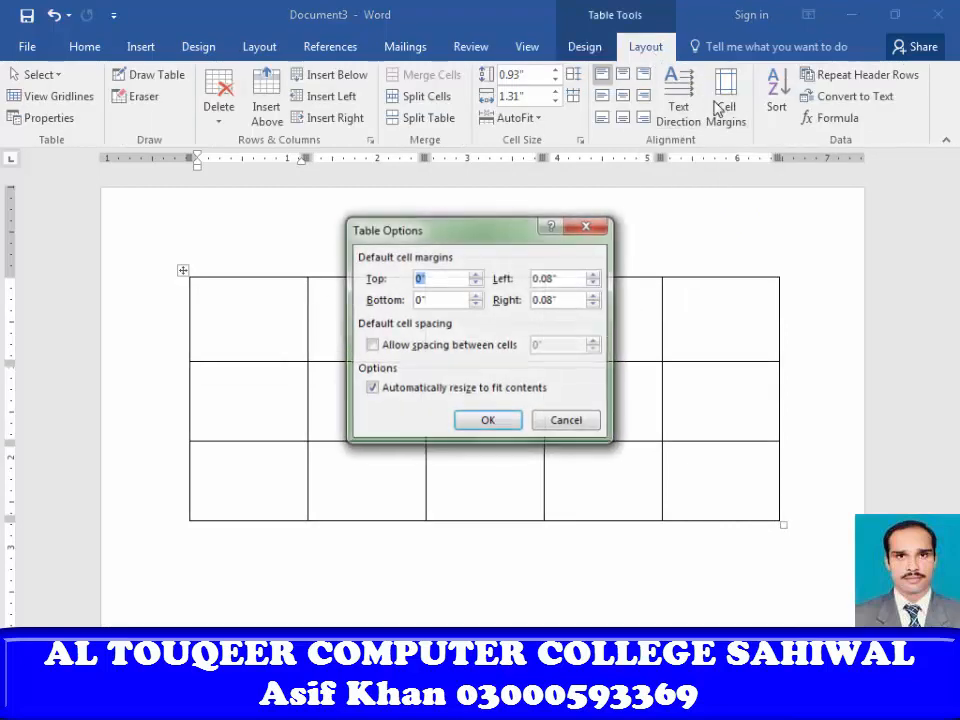
{"action": "left_click", "coordinate": [373, 345]}
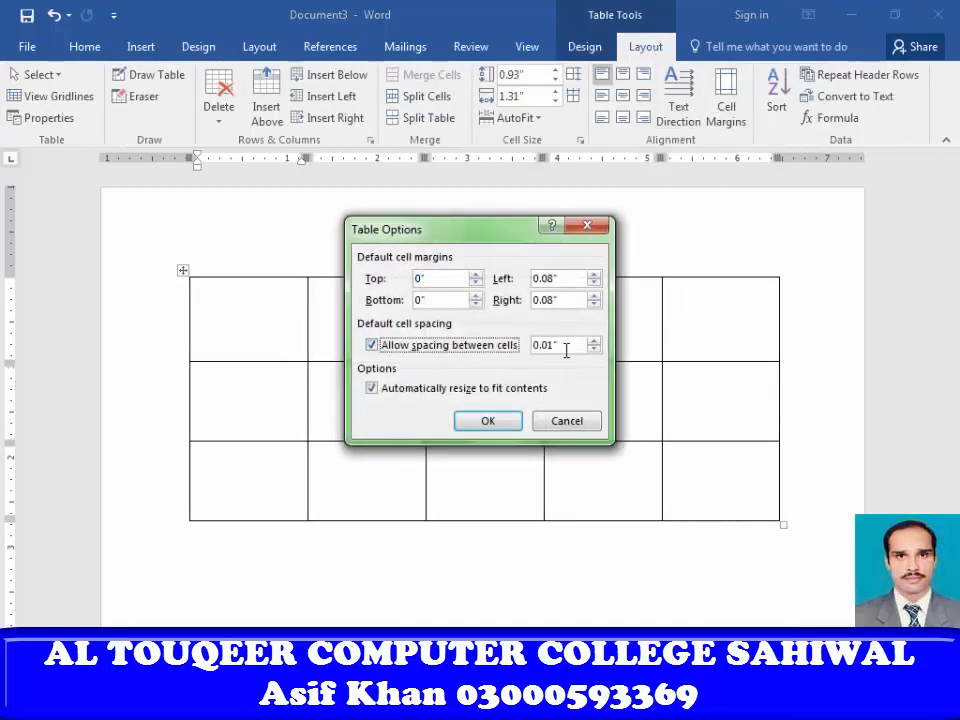
{"action": "left_click_drag", "start_coordinate": [555, 344], "coordinate": [547, 344]}
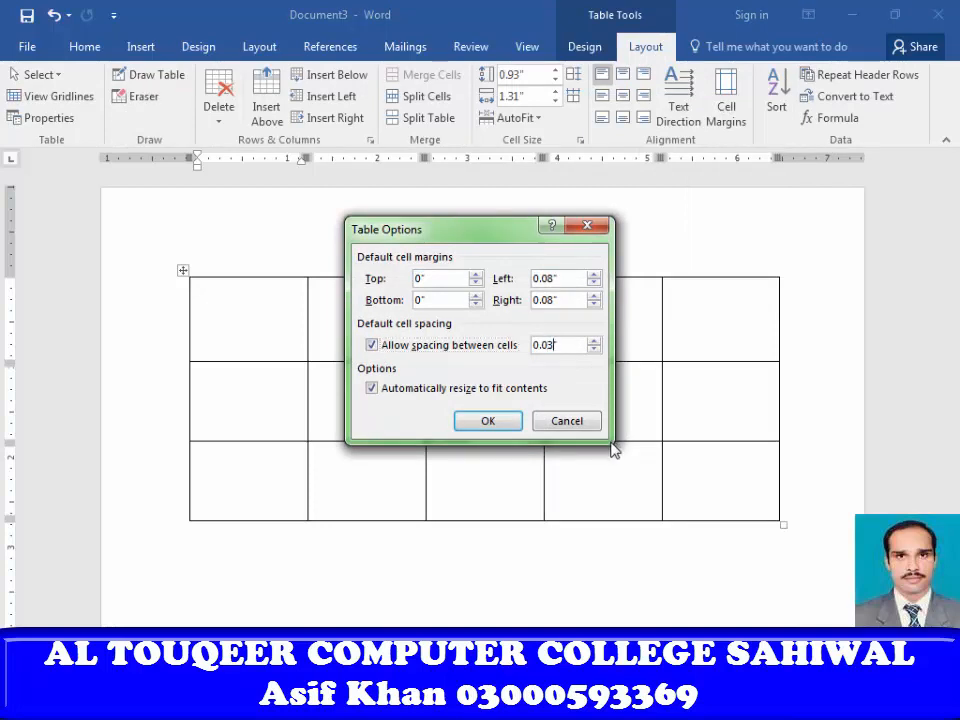
{"action": "left_click", "coordinate": [487, 421]}
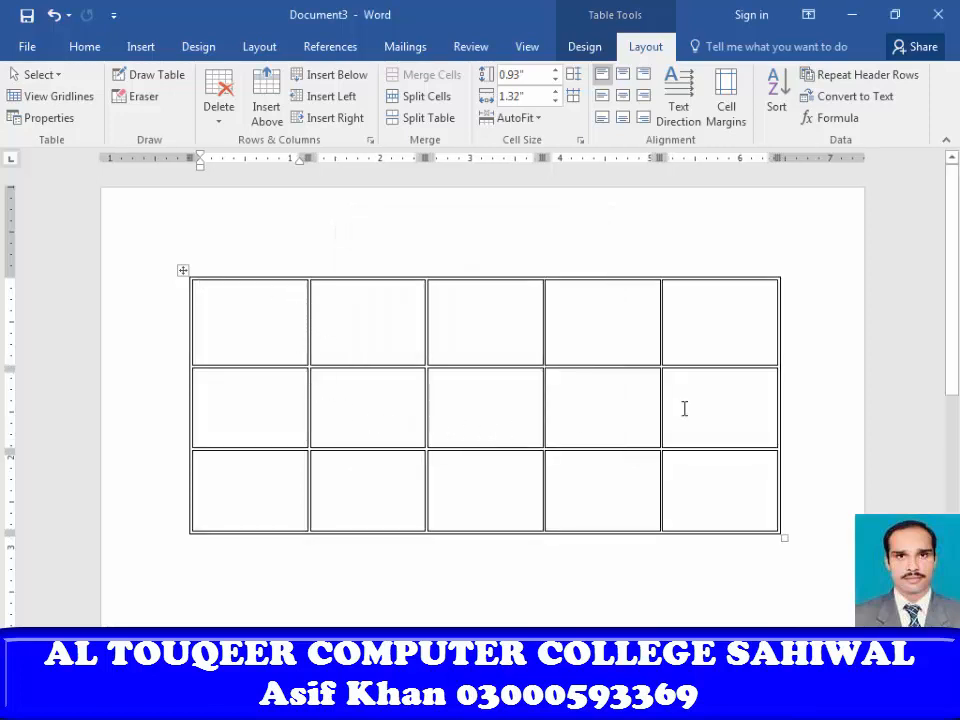
Increase the spacing between the table's cells and shrink the table to rows about 0.39" high
{"action": "left_click", "coordinate": [717, 116]}
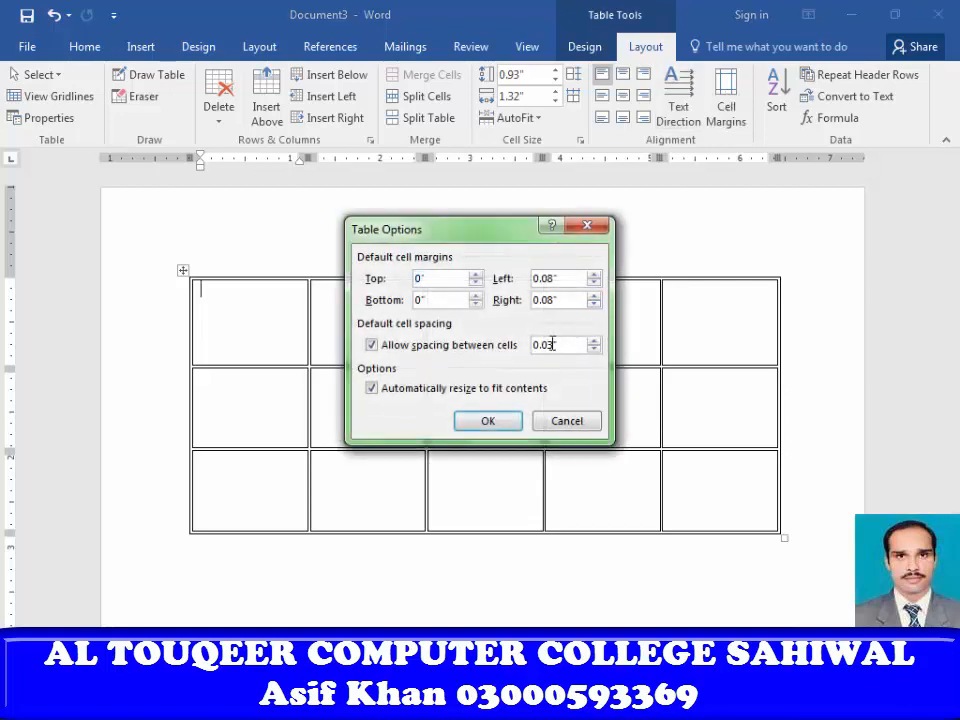
{"action": "left_click", "coordinate": [571, 428]}
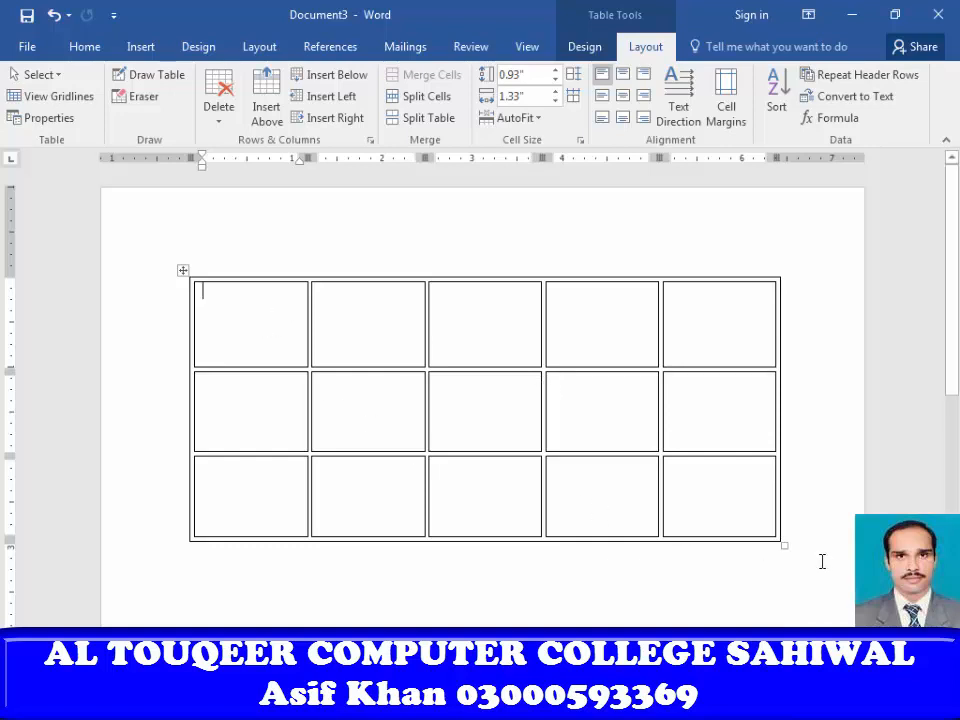
{"action": "left_click_drag", "start_coordinate": [784, 540], "coordinate": [750, 386]}
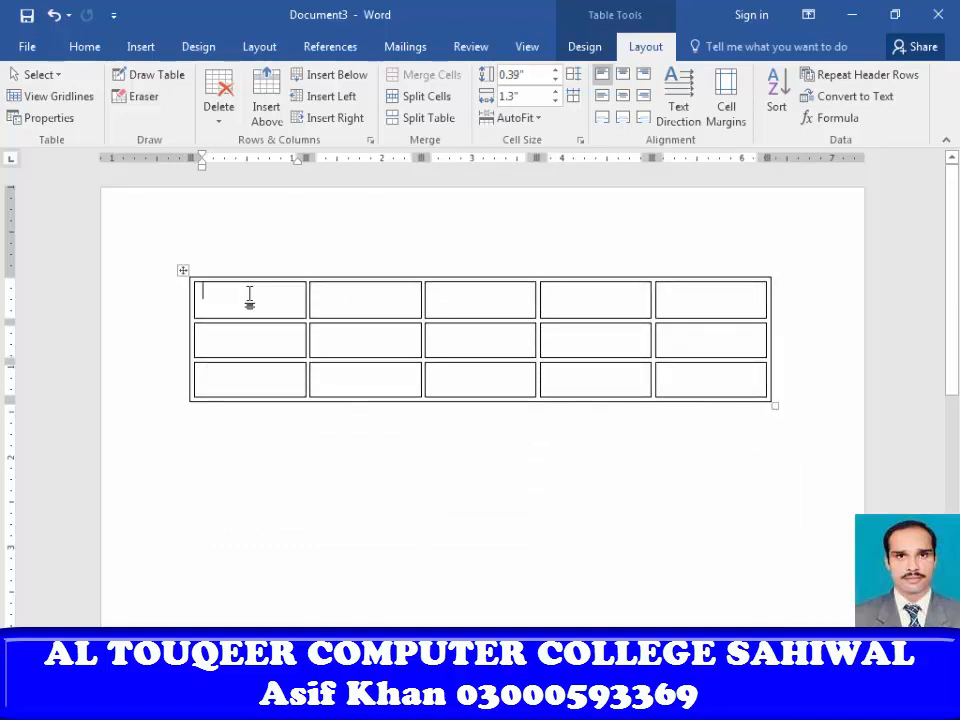
Fill the table's first row with the headings Chtra, Bakra, Lela, Pakistan and Sahiwal
{"action": "type", "text": "c"}
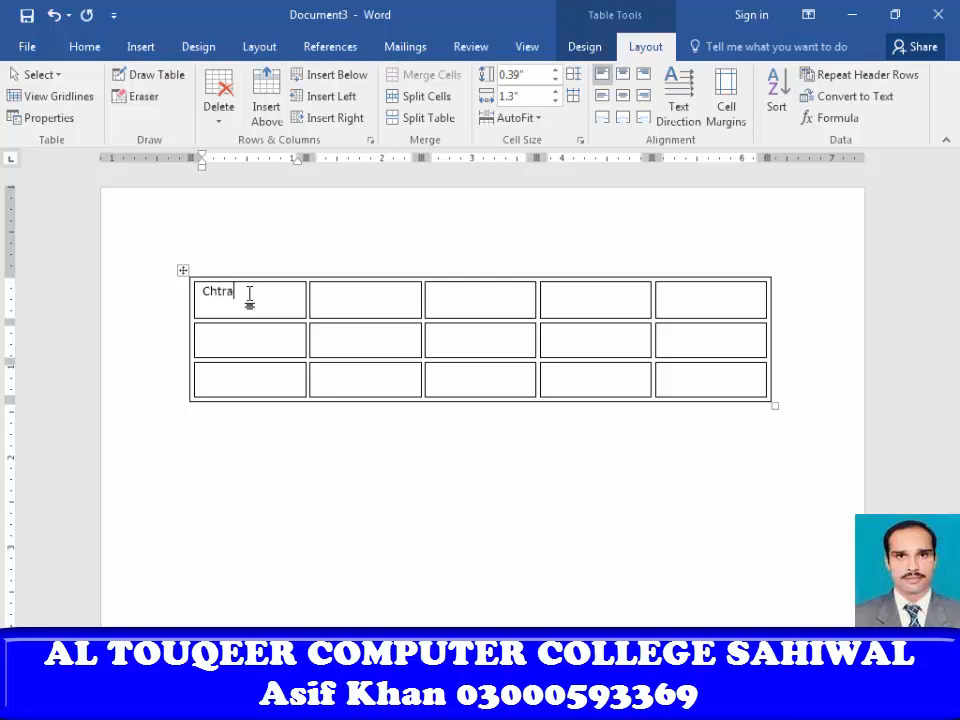
{"action": "key", "text": "Tab"}
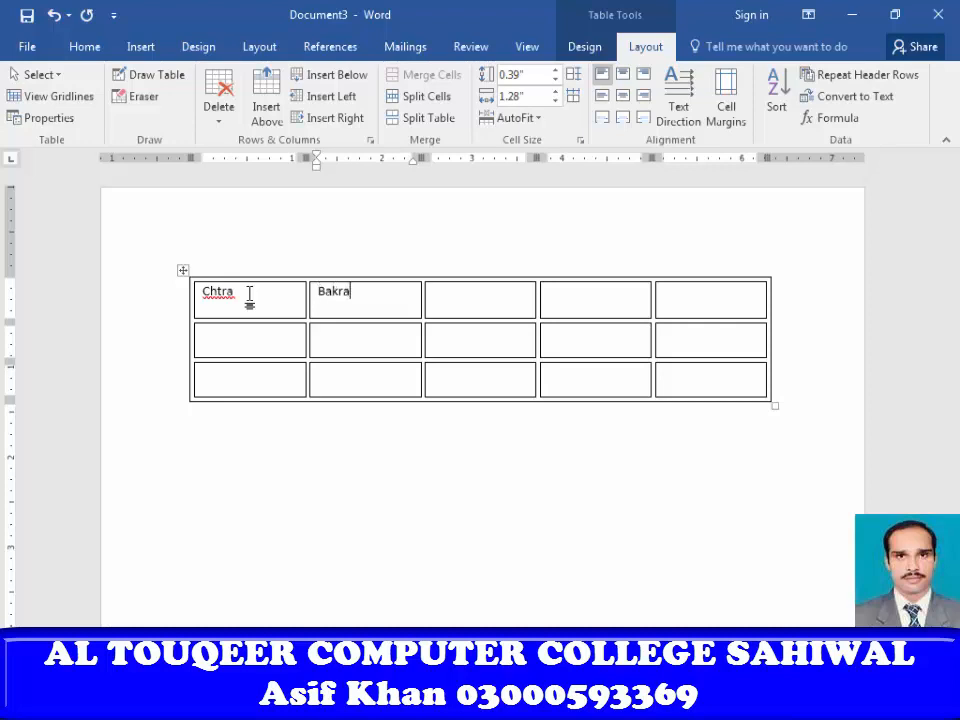
{"action": "key", "text": "Tab"}
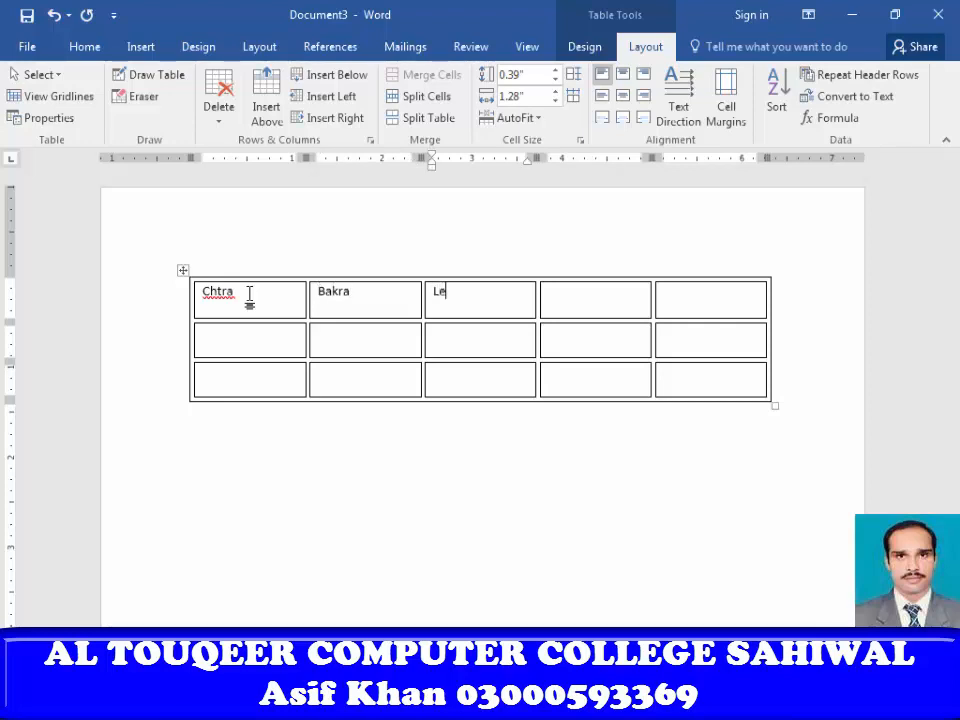
{"action": "key", "text": "Tab"}
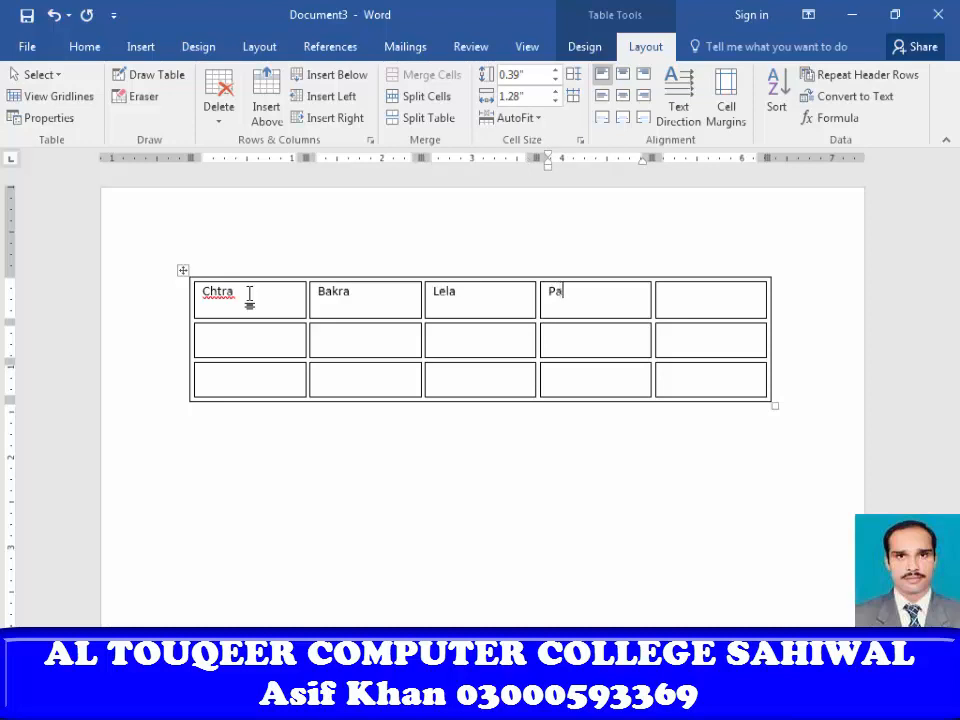
{"action": "type", "text": "Pakistan"}
{"action": "key", "text": "Tab"}
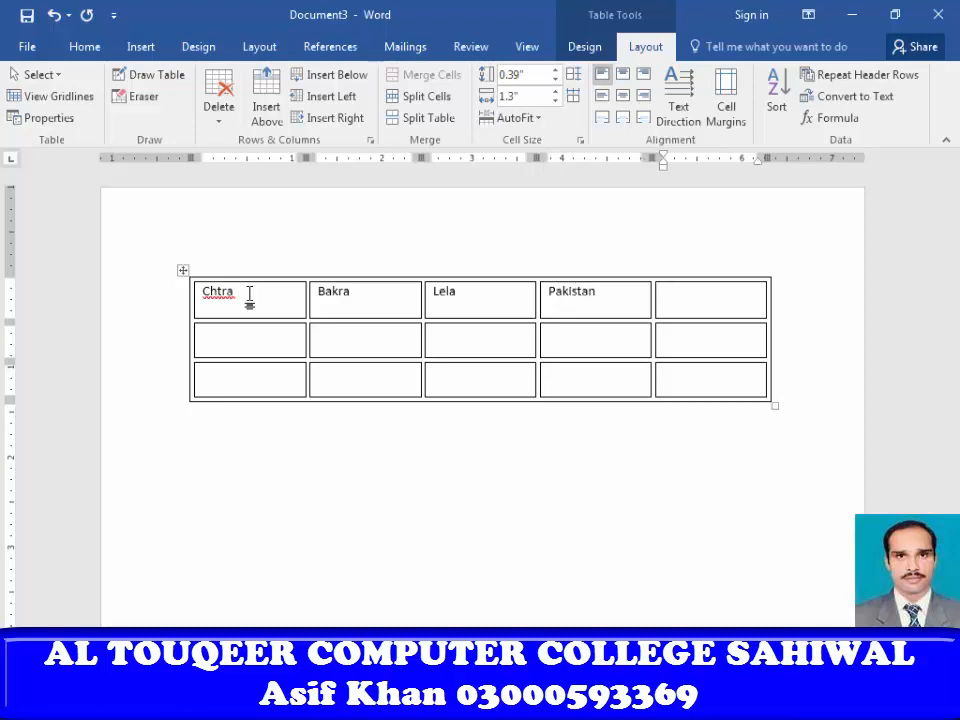
{"action": "type", "text": "Sahiwal"}
Select the whole table and centre its cell contents both horizontally and vertically
{"action": "key", "text": "ctrl+a"}
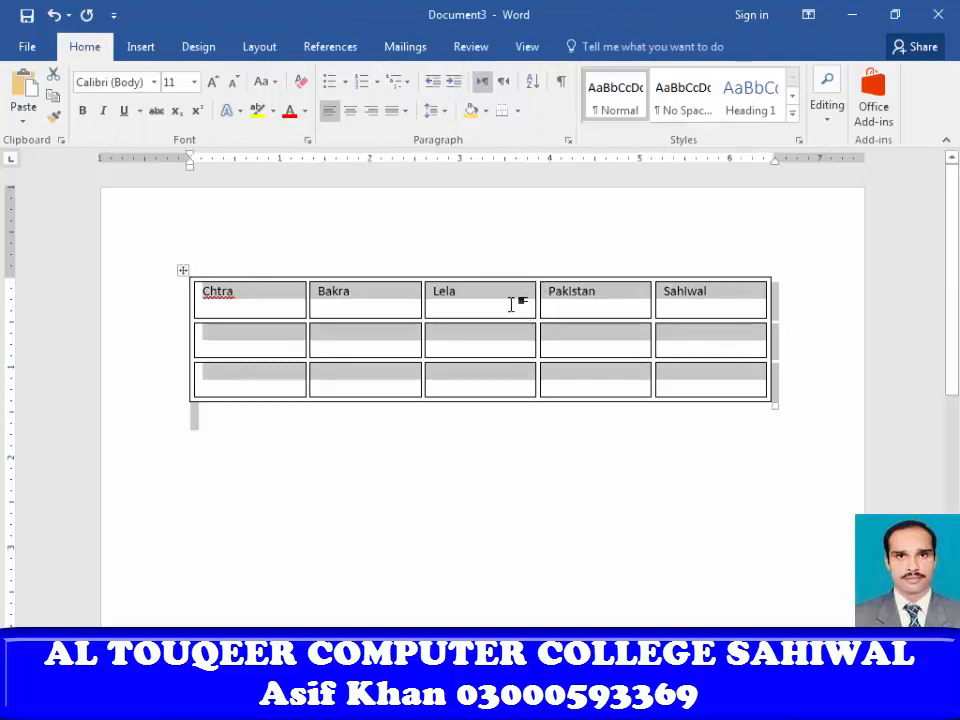
{"action": "left_click", "coordinate": [514, 302]}
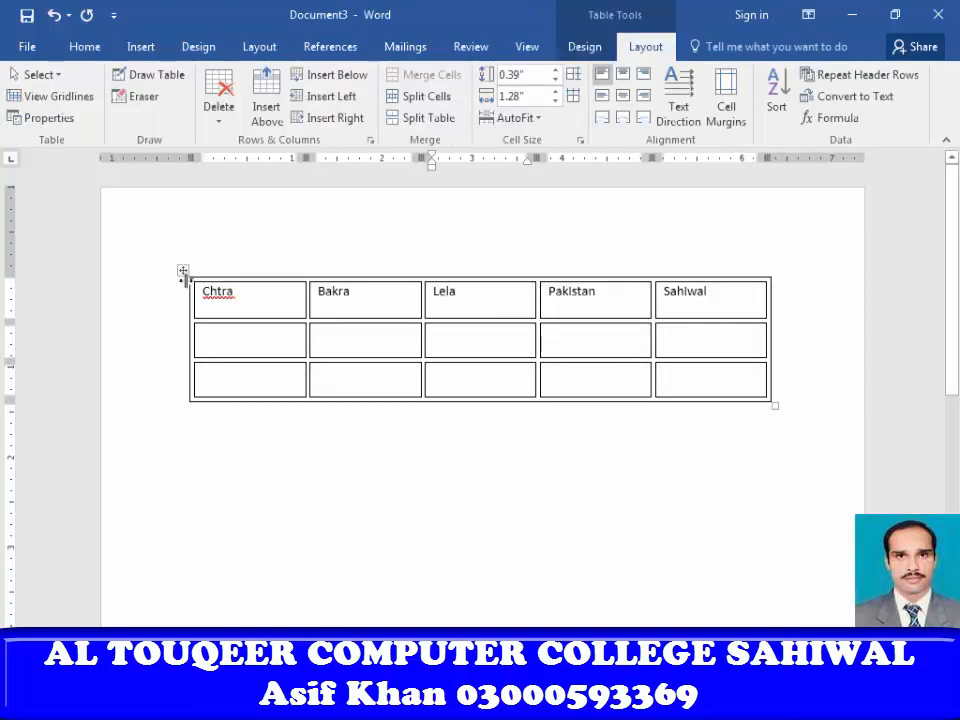
{"action": "left_click", "coordinate": [183, 270]}
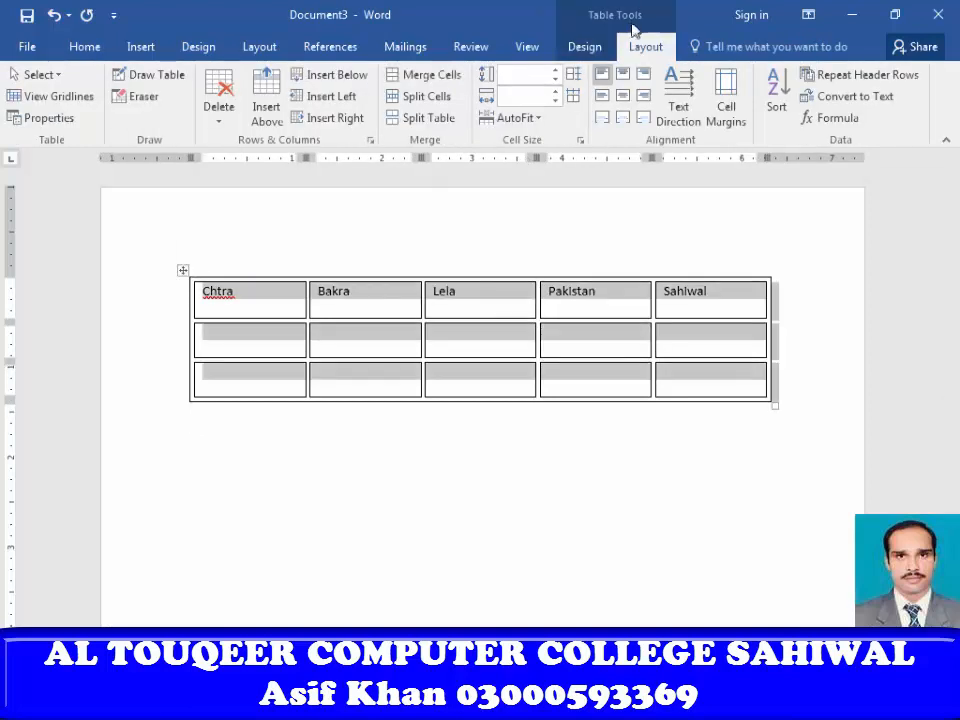
{"action": "left_click", "coordinate": [621, 95]}
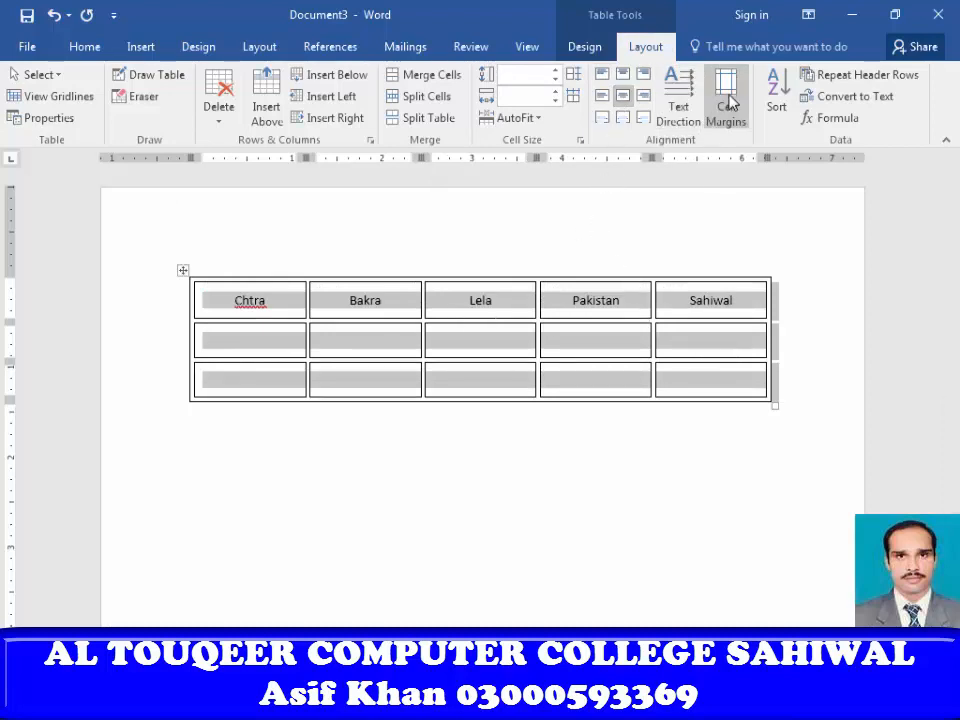
Append many blank rows after the table's last cell, extending the table onto further pages
{"action": "left_click", "coordinate": [705, 384]}
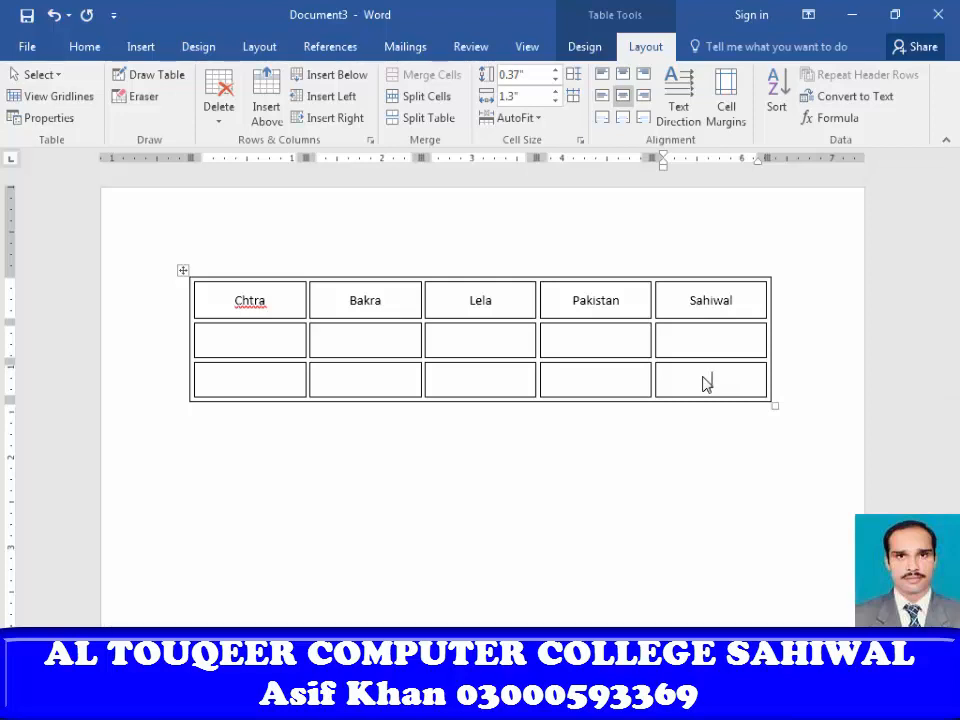
{"action": "key", "text": "Tab"}
{"action": "key", "text": "Tab"}
{"action": "key", "text": "Tab"}
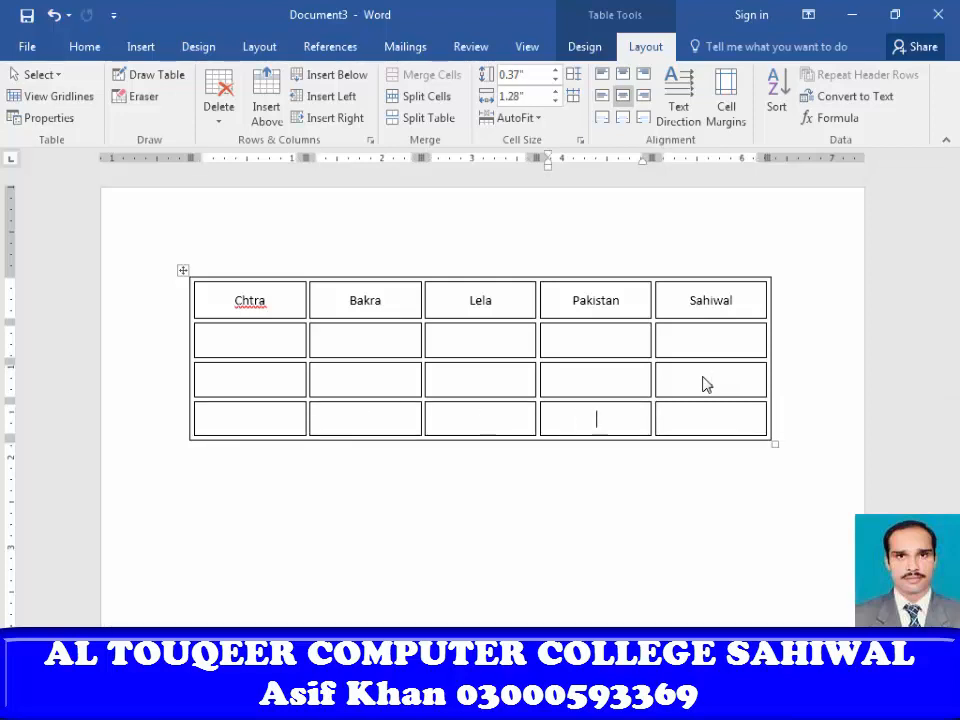
{"action": "key", "text": "Tab"}
{"action": "key", "text": "Tab"}
{"action": "key", "text": "Tab"}
{"action": "key", "text": "Tab"}
{"action": "key", "text": "Tab"}
{"action": "key", "text": "Tab"}
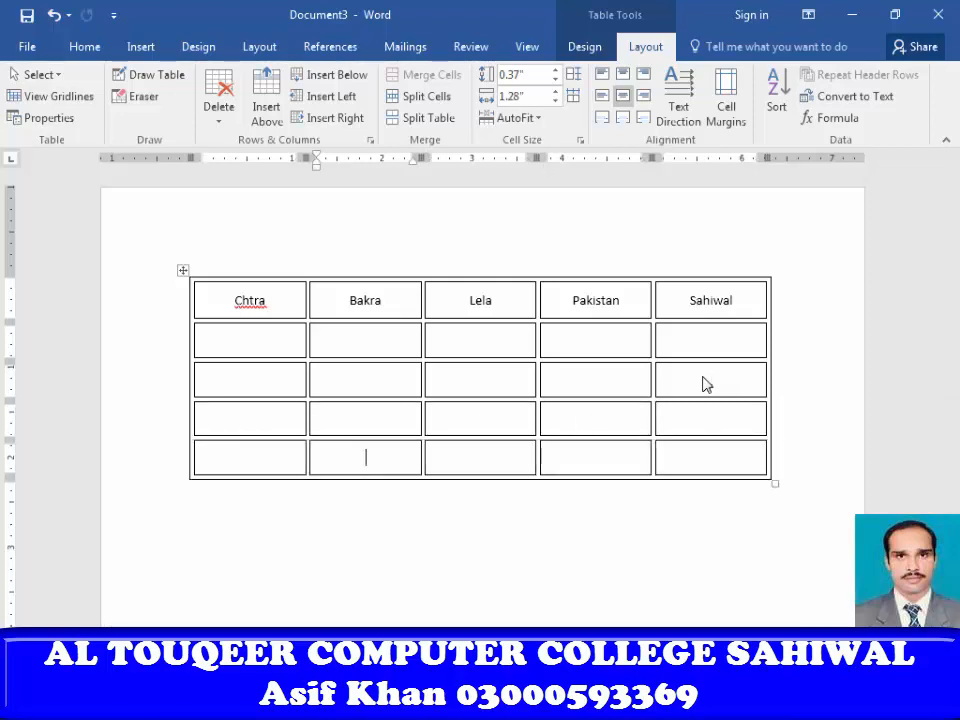
{"action": "key", "text": "Tab"}
{"action": "key", "text": "Tab"}
{"action": "key", "text": "Tab"}
{"action": "key", "text": "Tab"}
{"action": "key", "text": "Tab"}
{"action": "key", "text": "Tab"}
{"action": "key", "text": "Tab"}
{"action": "key", "text": "Tab"}
{"action": "key", "text": "Tab"}
{"action": "key", "text": "Tab"}
{"action": "key", "text": "Tab"}
{"action": "key", "text": "Tab"}
{"action": "key", "text": "Tab"}
{"action": "key", "text": "Tab"}
{"action": "key", "text": "Tab"}
{"action": "key", "text": "Tab"}
{"action": "key", "text": "Tab"}
{"action": "key", "text": "Tab"}
{"action": "key", "text": "Tab"}
{"action": "key", "text": "Tab"}
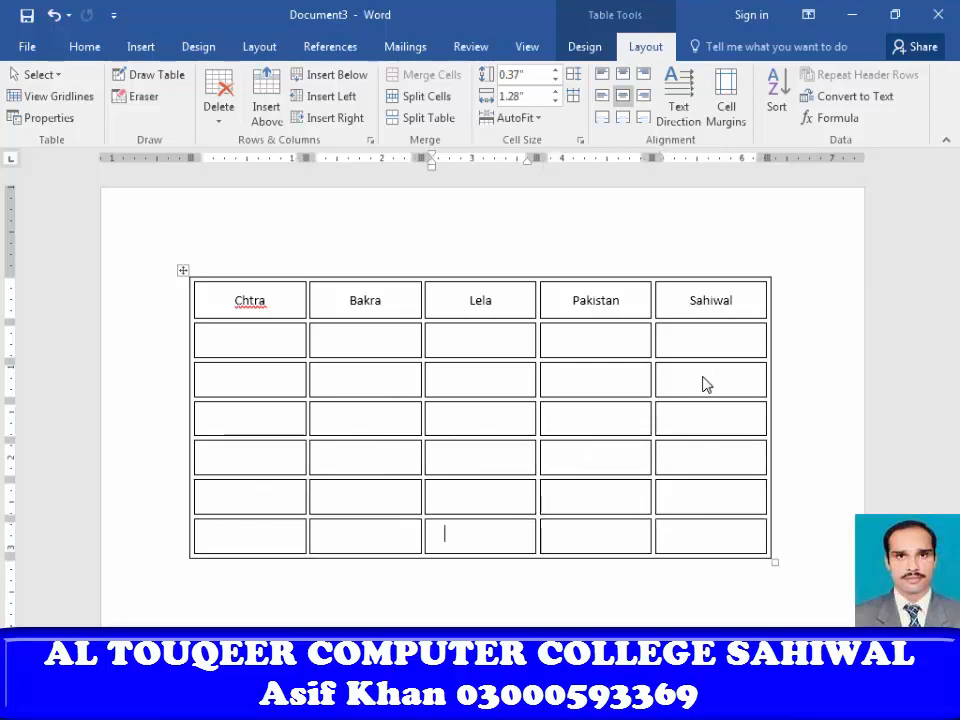
{"action": "key", "text": "Tab"}
{"action": "key", "text": "Tab"}
{"action": "key", "text": "Tab"}
{"action": "key", "text": "Tab"}
{"action": "key", "text": "Tab"}
{"action": "key", "text": "Tab"}
{"action": "key", "text": "Tab"}
{"action": "key", "text": "Tab"}
{"action": "key", "text": "Tab"}
{"action": "key", "text": "Tab"}
{"action": "key", "text": "Tab"}
{"action": "key", "text": "Tab"}
{"action": "key", "text": "Tab"}
{"action": "key", "text": "Tab"}
{"action": "key", "text": "Tab"}
{"action": "key", "text": "Tab"}
{"action": "key", "text": "Tab"}
{"action": "key", "text": "Tab"}
{"action": "key", "text": "Tab"}
{"action": "key", "text": "Tab"}
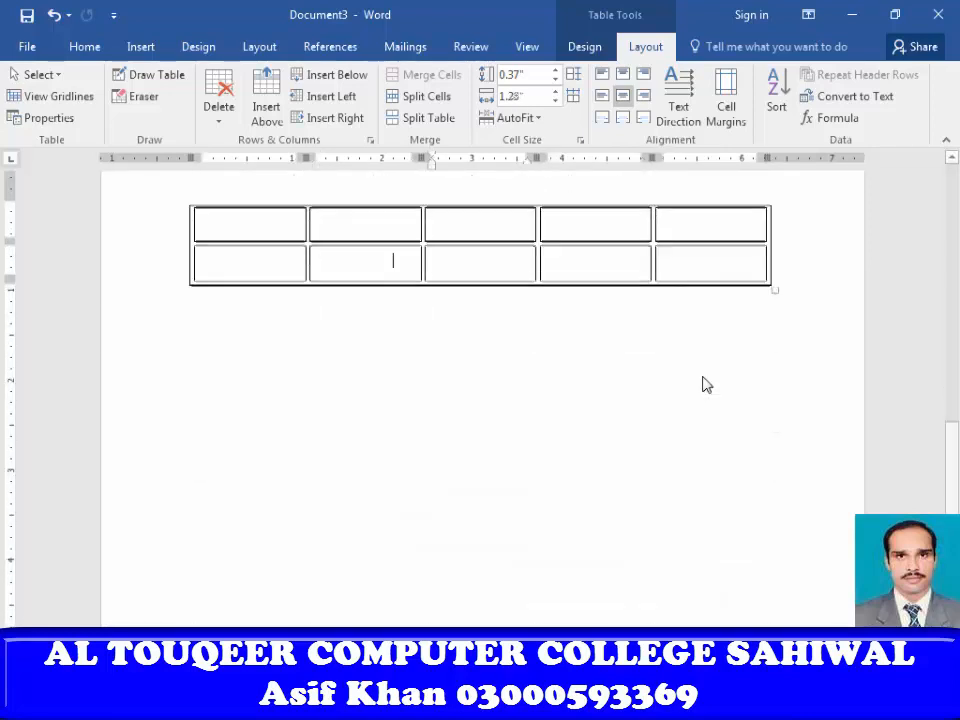
{"action": "key", "text": "Tab"}
{"action": "key", "text": "Tab"}
{"action": "key", "text": "Tab"}
{"action": "key", "text": "Tab"}
{"action": "key", "text": "Tab"}
{"action": "key", "text": "Tab"}
{"action": "key", "text": "Tab"}
{"action": "key", "text": "Tab"}
{"action": "key", "text": "Tab"}
{"action": "key", "text": "Tab"}
{"action": "key", "text": "Tab"}
{"action": "key", "text": "Tab"}
{"action": "key", "text": "Tab"}
{"action": "key", "text": "Tab"}
{"action": "key", "text": "Tab"}
{"action": "key", "text": "Tab"}
{"action": "key", "text": "Tab"}
{"action": "key", "text": "Tab"}
{"action": "key", "text": "Tab"}
{"action": "key", "text": "Tab"}
{"action": "key", "text": "Tab"}
{"action": "key", "text": "Tab"}
{"action": "key", "text": "Tab"}
{"action": "key", "text": "Tab"}
{"action": "key", "text": "Tab"}
{"action": "key", "text": "Tab"}
{"action": "key", "text": "Tab"}
{"action": "key", "text": "Tab"}
{"action": "key", "text": "Tab"}
{"action": "key", "text": "Tab"}
{"action": "key", "text": "Tab"}
{"action": "key", "text": "Tab"}
{"action": "key", "text": "Tab"}
{"action": "key", "text": "Tab"}
{"action": "key", "text": "Tab"}
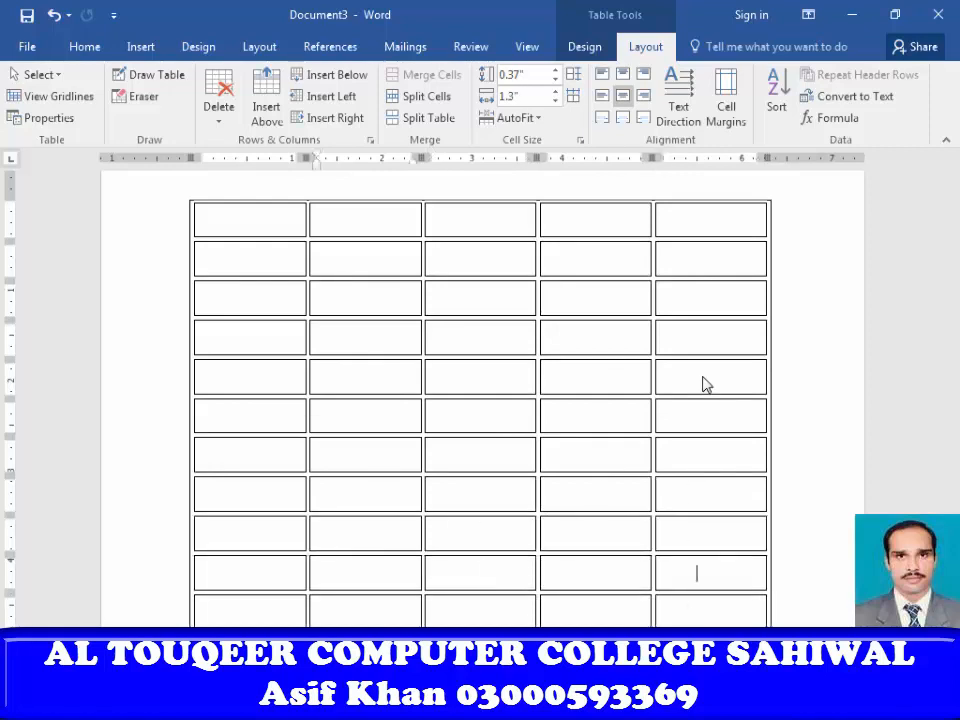
{"action": "key", "text": "Tab"}
{"action": "key", "text": "Tab"}
{"action": "key", "text": "Tab"}
{"action": "key", "text": "Tab"}
{"action": "key", "text": "Tab"}
{"action": "key", "text": "Tab"}
{"action": "key", "text": "Tab"}
{"action": "key", "text": "Tab"}
{"action": "key", "text": "Tab"}
{"action": "key", "text": "Tab"}
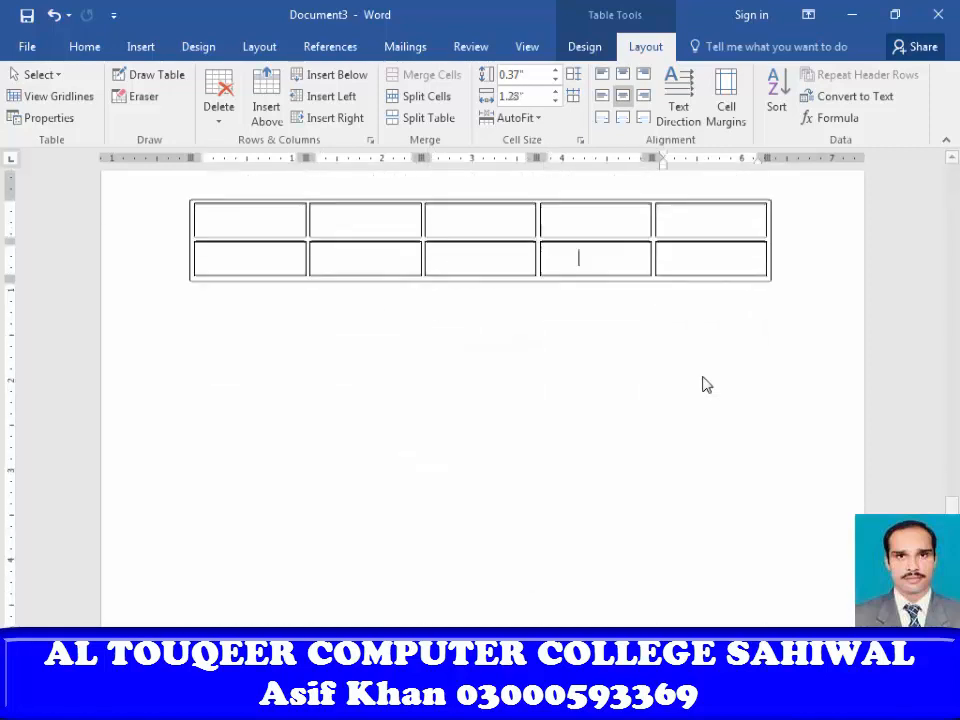
{"action": "key", "text": "Tab"}
{"action": "key", "text": "Tab"}
{"action": "key", "text": "Tab"}
{"action": "key", "text": "Tab"}
{"action": "key", "text": "Tab"}
{"action": "key", "text": "Tab"}
{"action": "key", "text": "Tab"}
{"action": "key", "text": "Tab"}
{"action": "key", "text": "Tab"}
{"action": "key", "text": "Tab"}
{"action": "key", "text": "Tab"}
{"action": "key", "text": "Tab"}
{"action": "key", "text": "Tab"}
{"action": "key", "text": "Tab"}
{"action": "key", "text": "Tab"}
{"action": "key", "text": "Tab"}
{"action": "key", "text": "Tab"}
{"action": "key", "text": "Tab"}
{"action": "key", "text": "Tab"}
{"action": "key", "text": "Tab"}
{"action": "key", "text": "Tab"}
{"action": "key", "text": "Tab"}
{"action": "key", "text": "Tab"}
{"action": "key", "text": "Tab"}
{"action": "key", "text": "Tab"}
{"action": "key", "text": "Tab"}
{"action": "key", "text": "Tab"}
{"action": "key", "text": "Tab"}
{"action": "key", "text": "Tab"}
{"action": "key", "text": "Tab"}
{"action": "key", "text": "Tab"}
{"action": "key", "text": "Tab"}
{"action": "key", "text": "Tab"}
{"action": "key", "text": "Tab"}
{"action": "key", "text": "Tab"}
{"action": "key", "text": "Tab"}
{"action": "key", "text": "Tab"}
{"action": "key", "text": "Tab"}
{"action": "key", "text": "Tab"}
{"action": "key", "text": "Tab"}
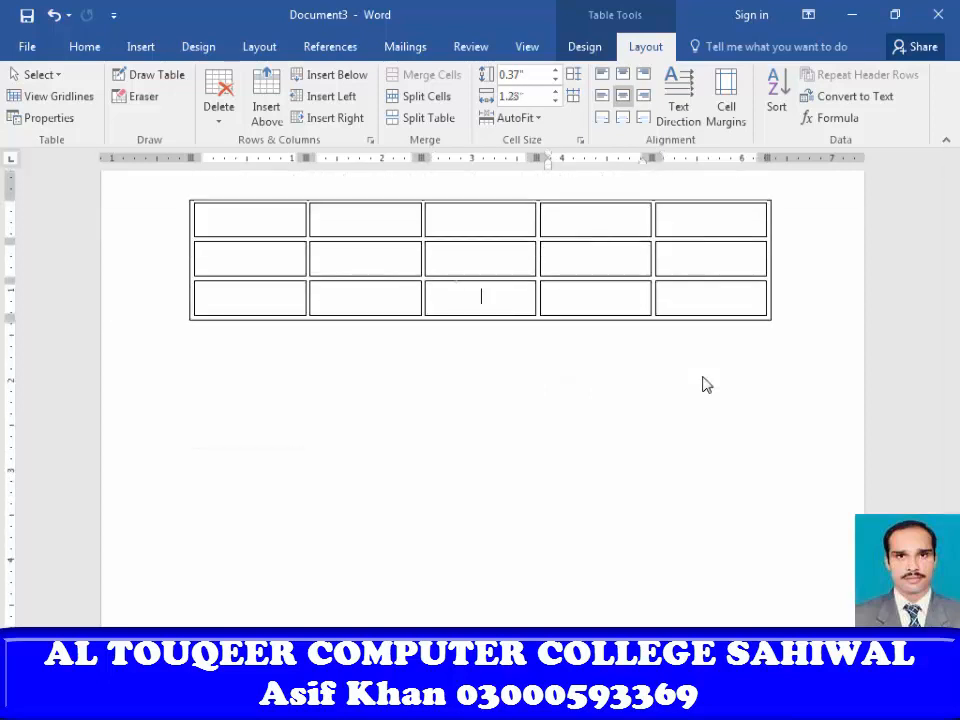
Keep adding blank rows at the end of the table so it runs across several more pages
{"action": "key", "text": "Tab"}
{"action": "key", "text": "Tab"}
{"action": "key", "text": "Tab"}
{"action": "key", "text": "Tab"}
{"action": "key", "text": "Tab"}
{"action": "key", "text": "Tab"}
{"action": "key", "text": "Tab"}
{"action": "key", "text": "Tab"}
{"action": "key", "text": "Tab"}
{"action": "key", "text": "Tab"}
{"action": "key", "text": "Tab"}
{"action": "key", "text": "Tab"}
{"action": "key", "text": "Tab"}
{"action": "key", "text": "Tab"}
{"action": "key", "text": "Tab"}
{"action": "key", "text": "Tab"}
{"action": "key", "text": "Tab"}
{"action": "key", "text": "Tab"}
{"action": "key", "text": "Tab"}
{"action": "key", "text": "Tab"}
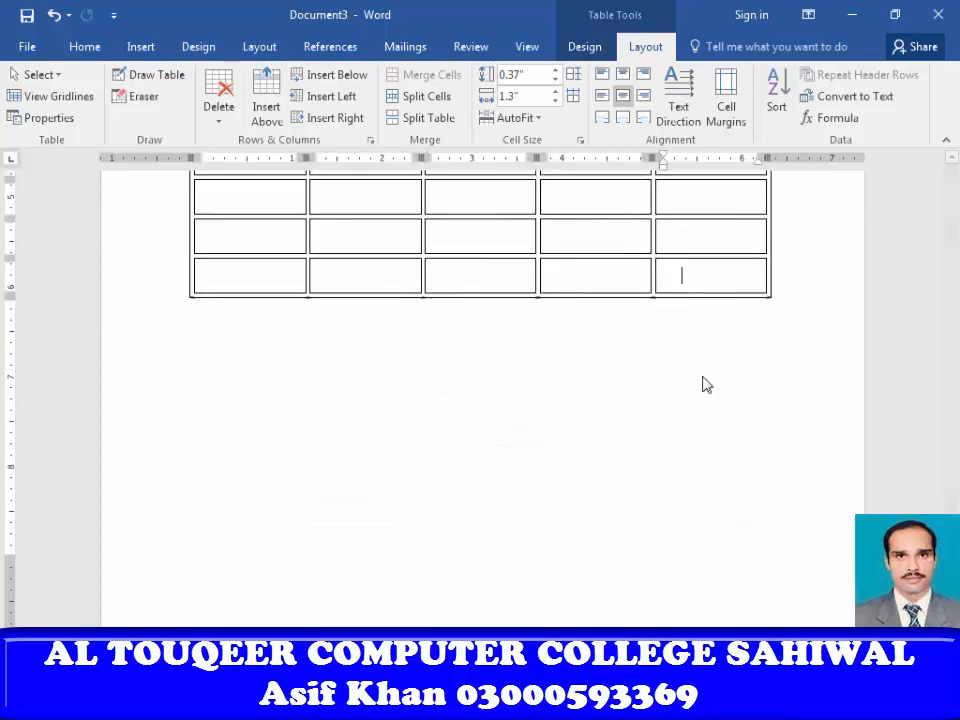
{"action": "key", "text": "Tab"}
{"action": "key", "text": "Tab"}
{"action": "key", "text": "Tab"}
{"action": "key", "text": "Tab"}
{"action": "key", "text": "Tab"}
{"action": "key", "text": "Tab"}
{"action": "key", "text": "Tab"}
{"action": "key", "text": "Tab"}
{"action": "key", "text": "Tab"}
{"action": "key", "text": "Tab"}
{"action": "key", "text": "Tab"}
{"action": "key", "text": "Tab"}
{"action": "key", "text": "Tab"}
{"action": "key", "text": "Tab"}
{"action": "key", "text": "Tab"}
{"action": "key", "text": "Tab"}
{"action": "key", "text": "Tab"}
{"action": "key", "text": "Tab"}
{"action": "key", "text": "Tab"}
{"action": "key", "text": "Tab"}
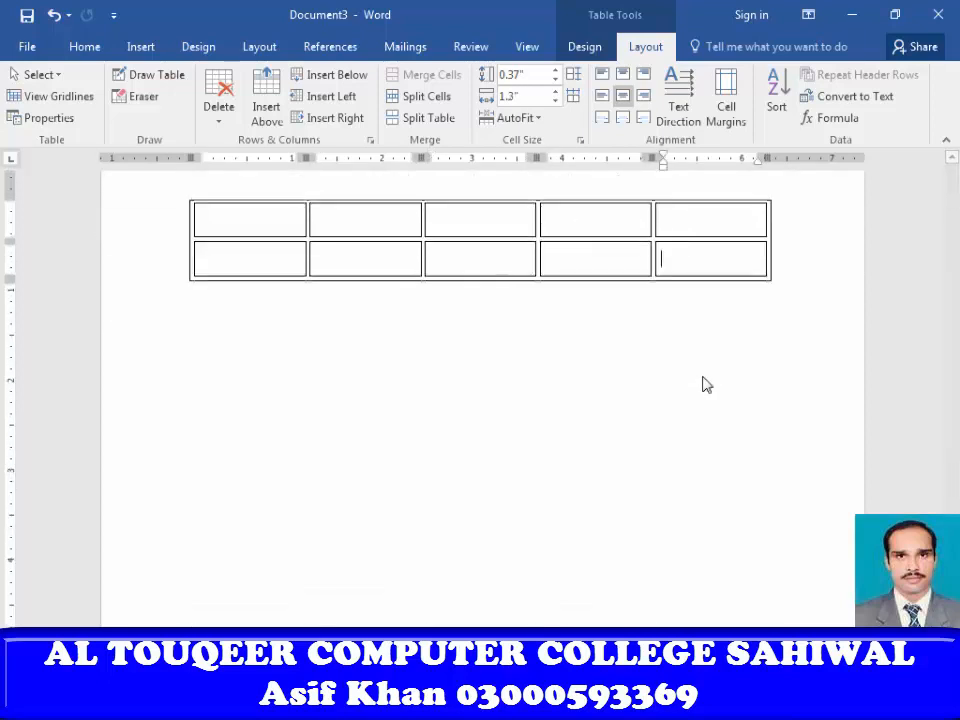
{"action": "key", "text": "Tab"}
{"action": "key", "text": "Tab"}
{"action": "key", "text": "Tab"}
{"action": "key", "text": "Tab"}
{"action": "key", "text": "Tab"}
{"action": "key", "text": "Tab"}
{"action": "key", "text": "Tab"}
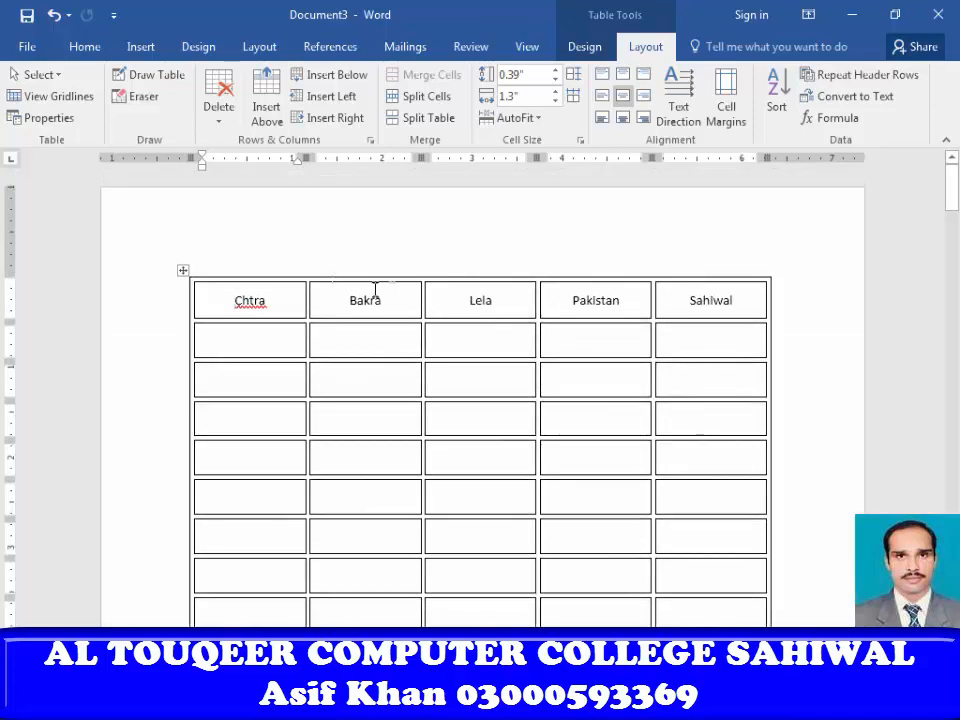
Try to repeat the header rows with the whole table selected, and check the tops of the following pages
{"action": "left_click", "coordinate": [183, 270]}
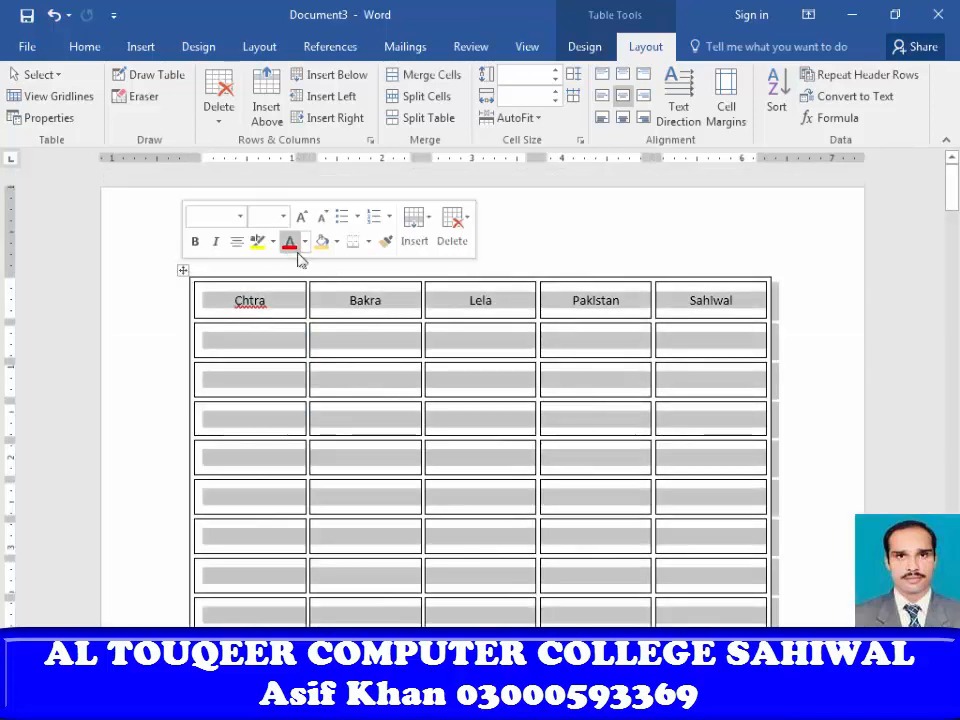
{"action": "left_click", "coordinate": [875, 84]}
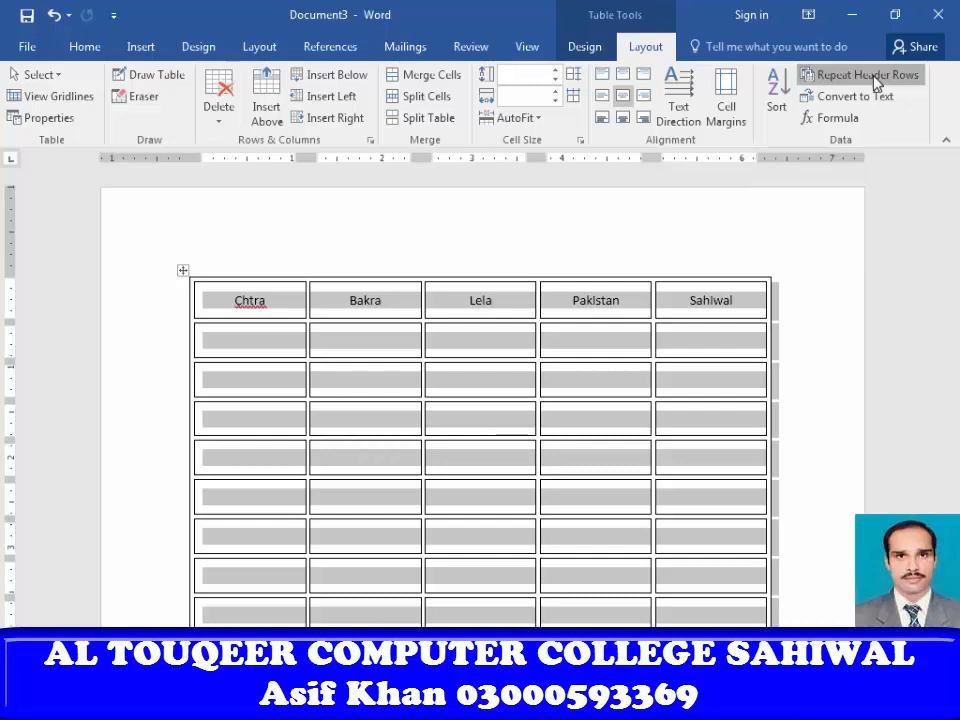
{"action": "left_click", "coordinate": [561, 377]}
{"action": "scroll", "coordinate": [561, 437], "scroll_direction": "down", "scroll_amount": 10}
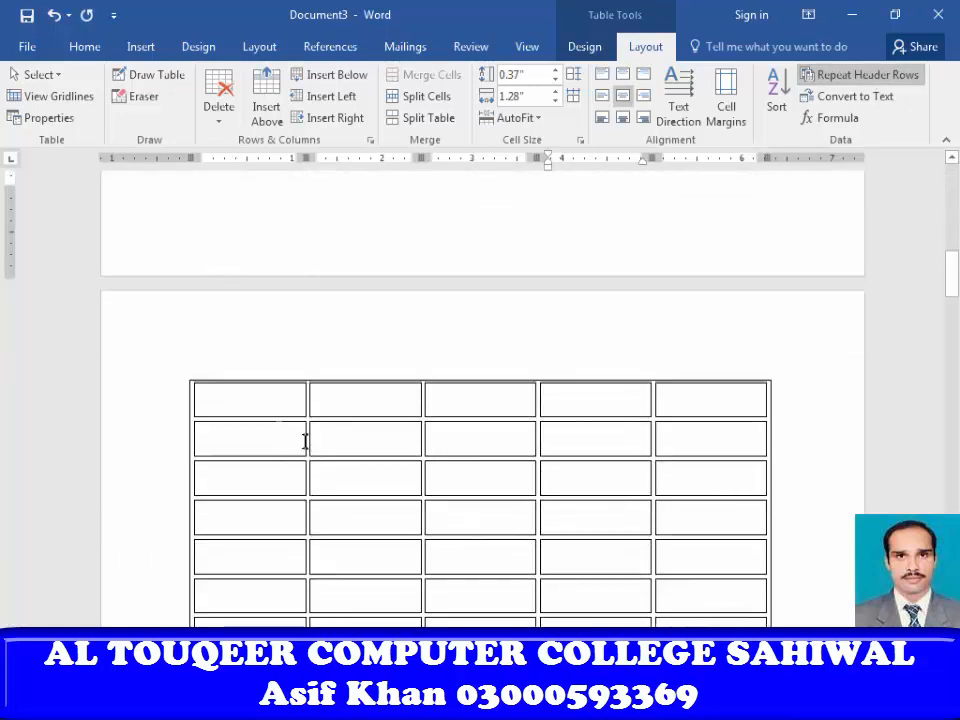
{"action": "scroll", "coordinate": [620, 417], "scroll_direction": "down", "scroll_amount": 12}
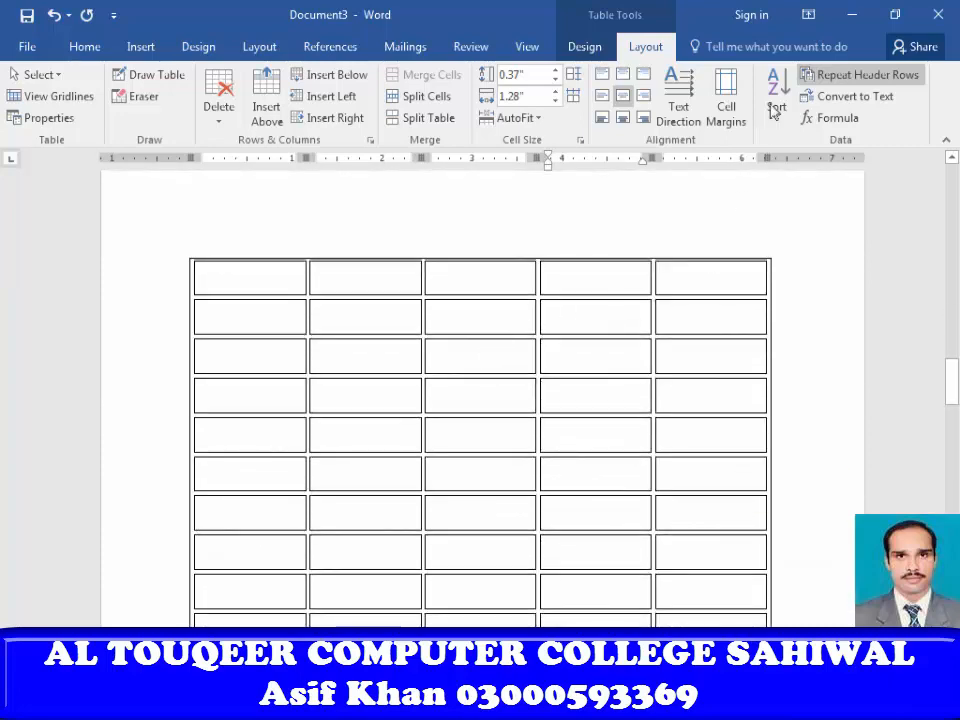
{"action": "scroll", "coordinate": [429, 521], "scroll_direction": "down", "scroll_amount": 20}
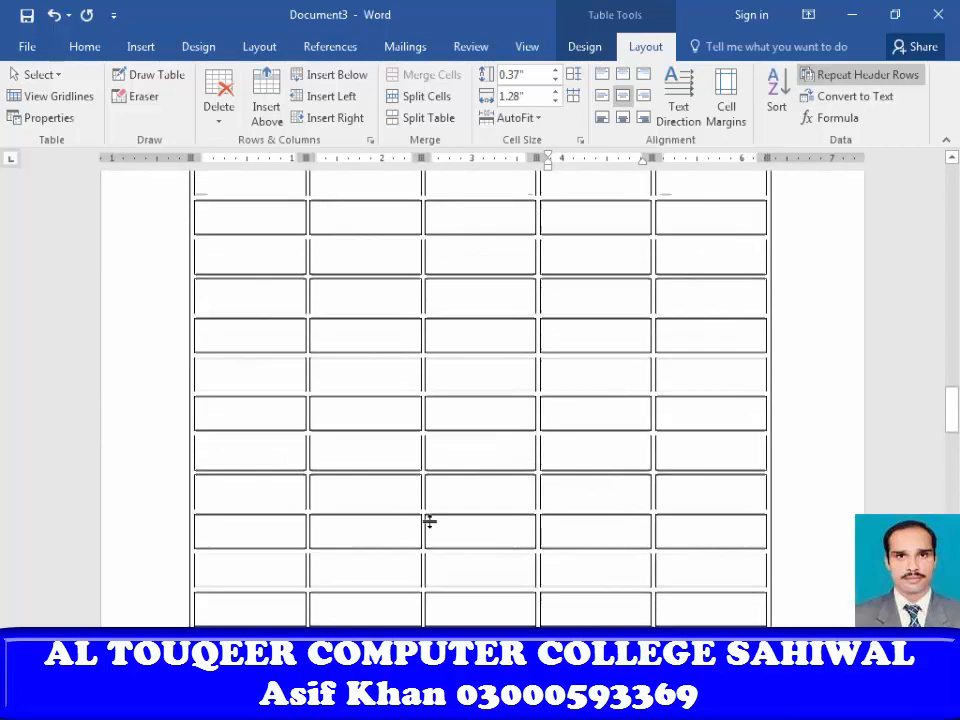
{"action": "scroll", "coordinate": [437, 524], "scroll_direction": "down", "scroll_amount": 20}
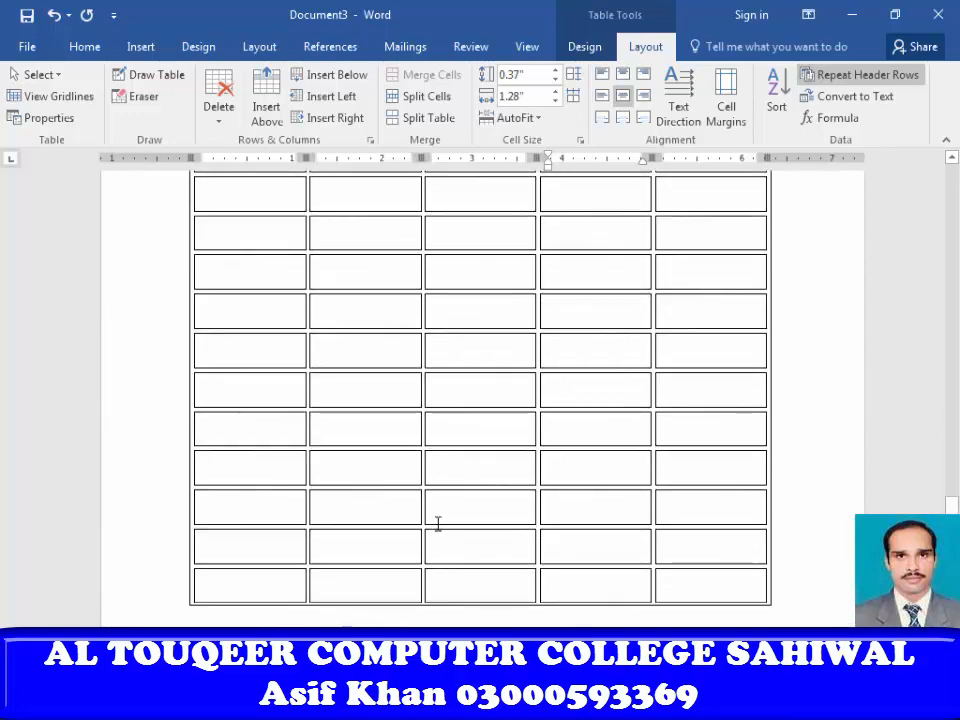
{"action": "key", "text": "ctrl+a"}
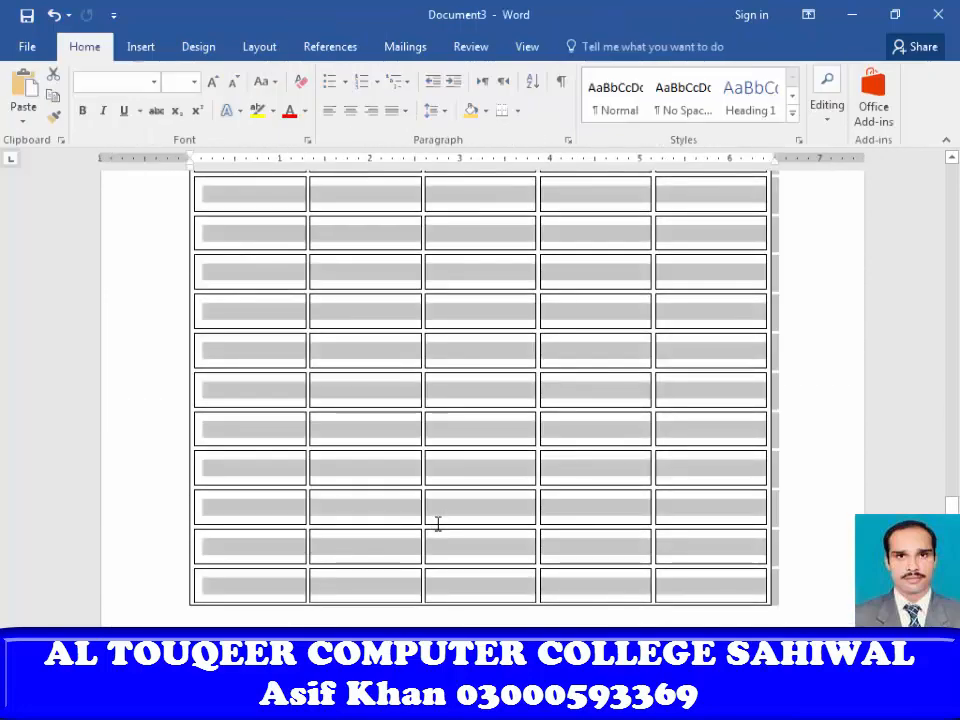
{"action": "scroll", "coordinate": [437, 521], "scroll_direction": "up", "scroll_amount": 15}
{"action": "scroll", "coordinate": [440, 530], "scroll_direction": "up", "scroll_amount": 15}
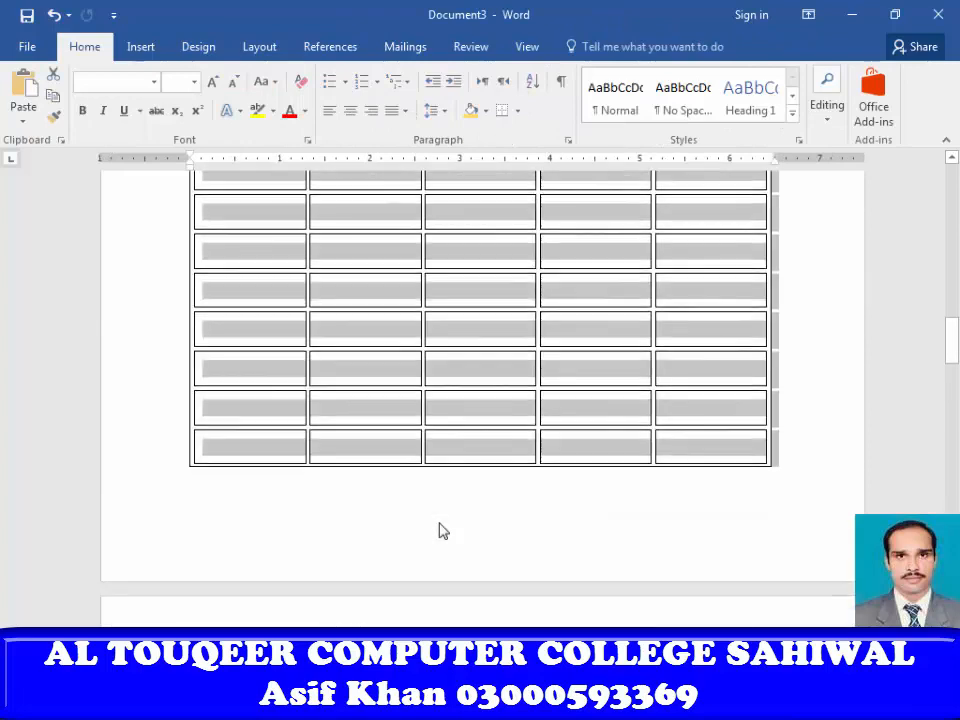
{"action": "scroll", "coordinate": [440, 521], "scroll_direction": "up", "scroll_amount": 5}
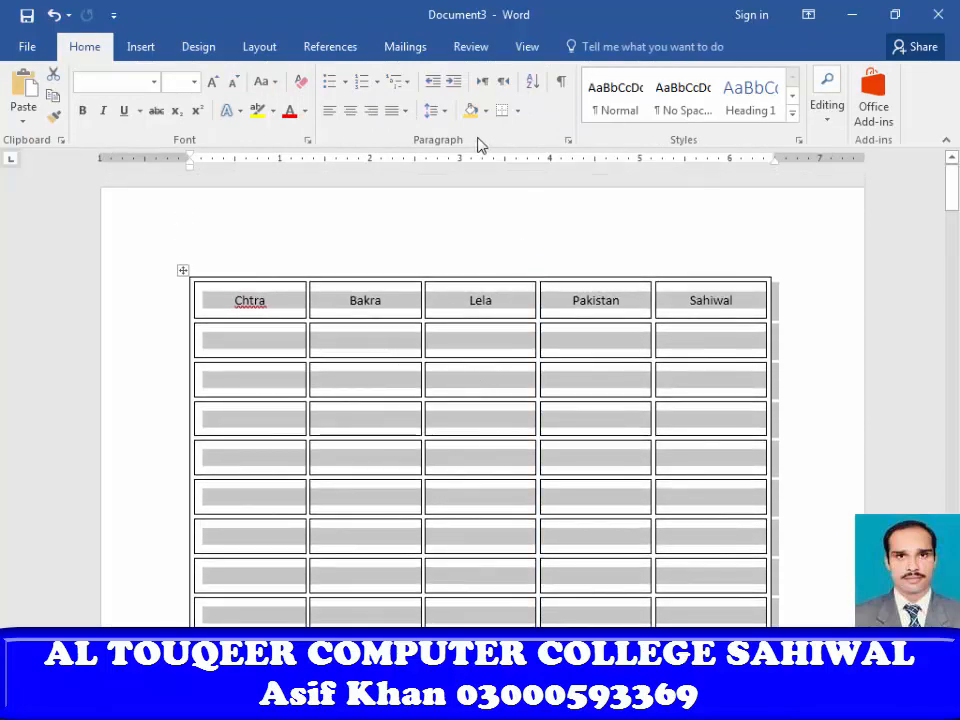
Make only the heading row repeat at the start of every page of the table, and check it through the last page
{"action": "left_click", "coordinate": [405, 309]}
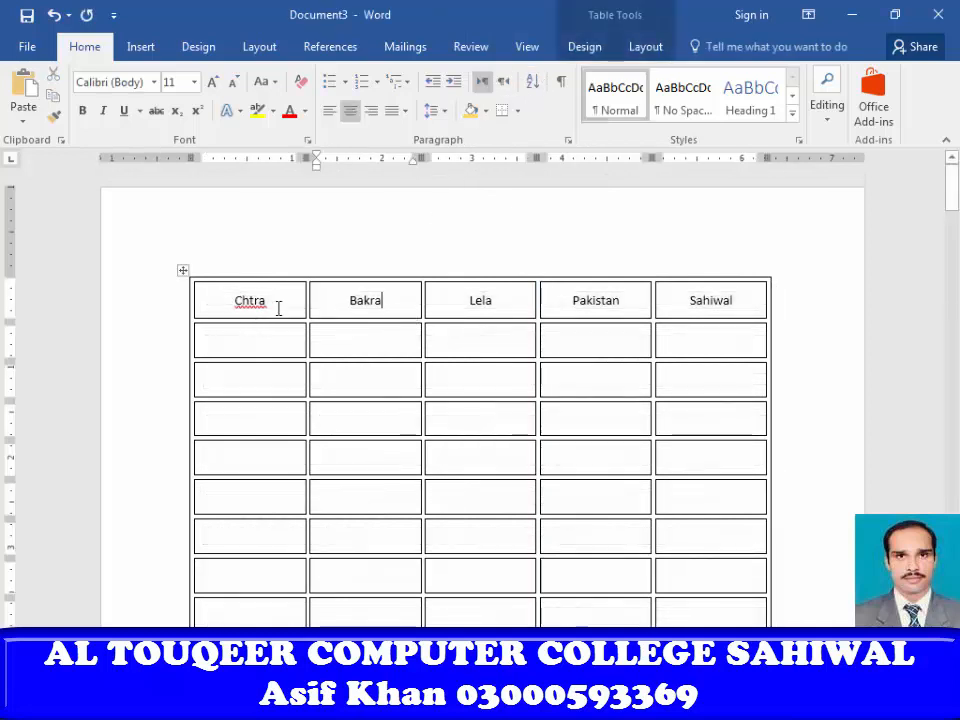
{"action": "left_click", "coordinate": [645, 47]}
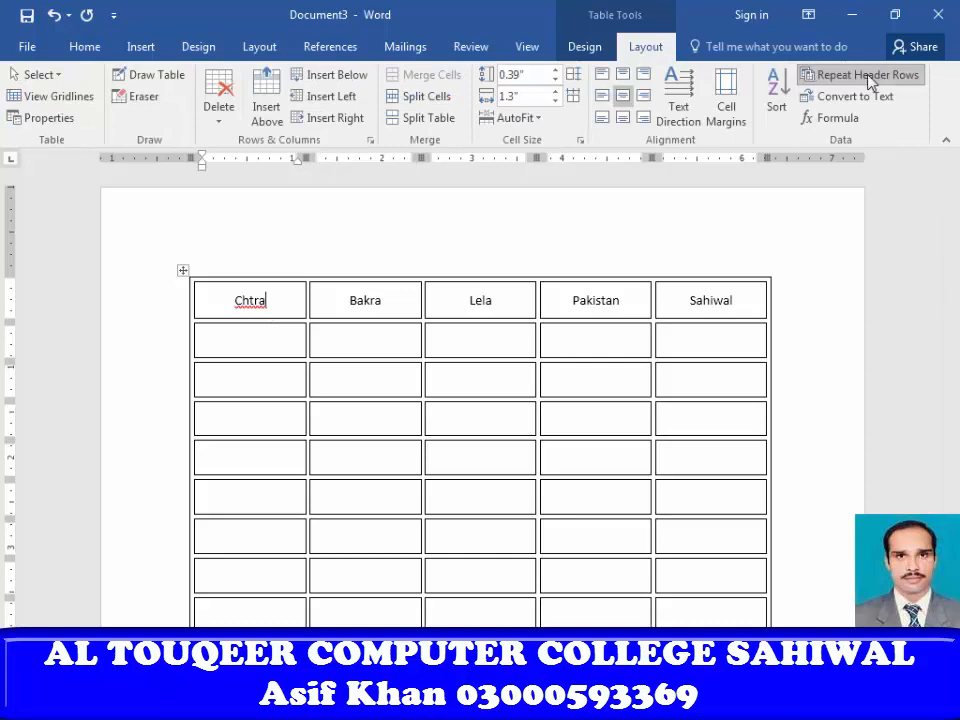
{"action": "scroll", "coordinate": [570, 300], "scroll_direction": "down", "scroll_amount": 10}
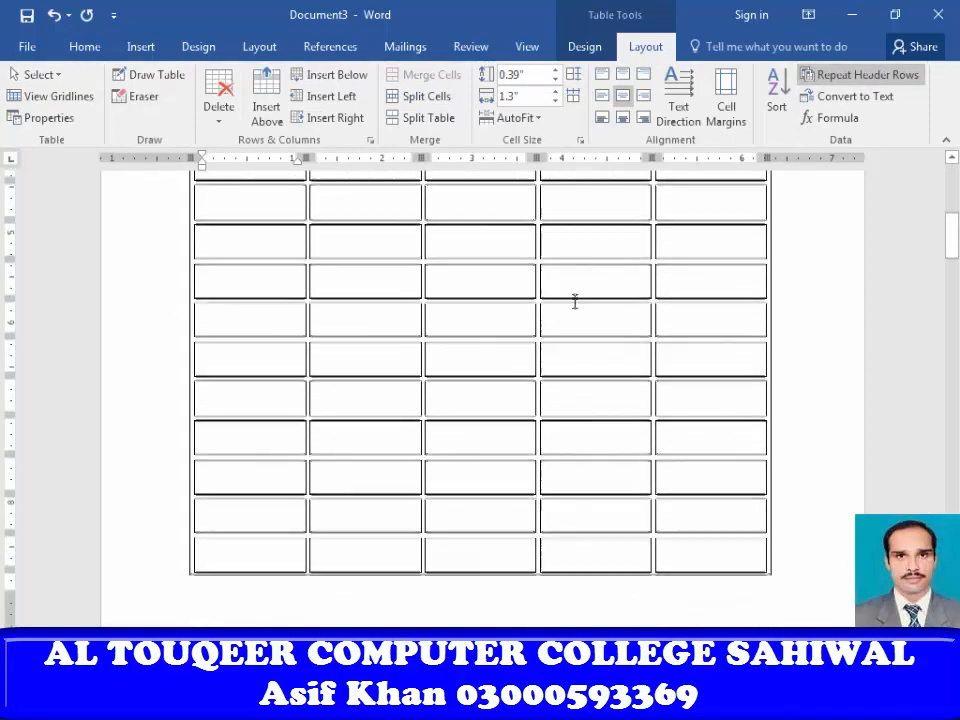
{"action": "scroll", "coordinate": [576, 302], "scroll_direction": "down", "scroll_amount": 3}
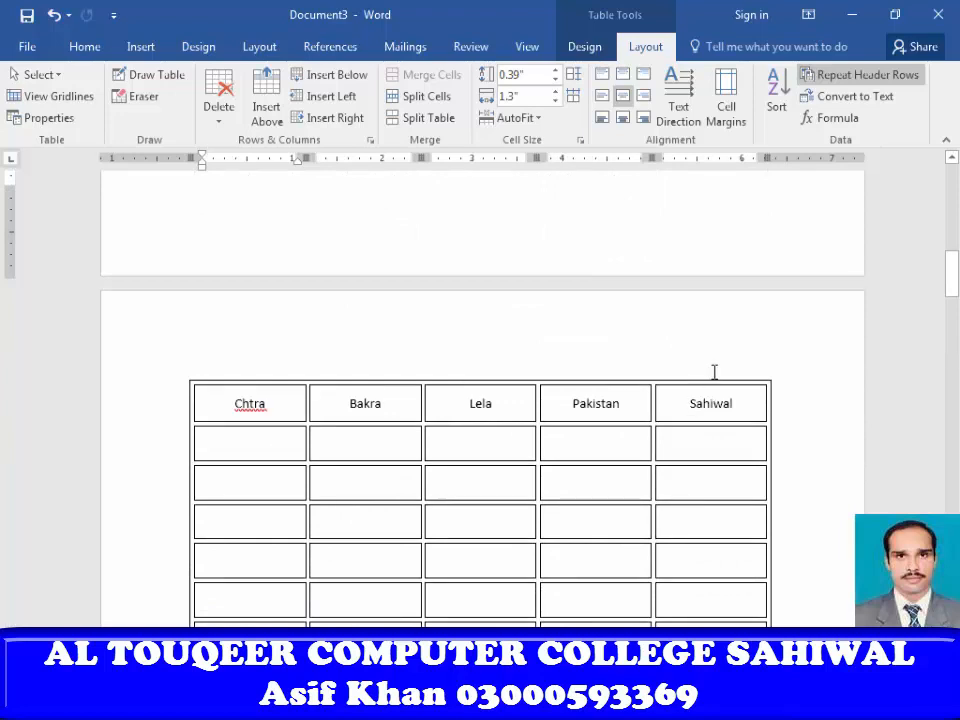
{"action": "scroll", "coordinate": [668, 396], "scroll_direction": "down", "scroll_amount": 20}
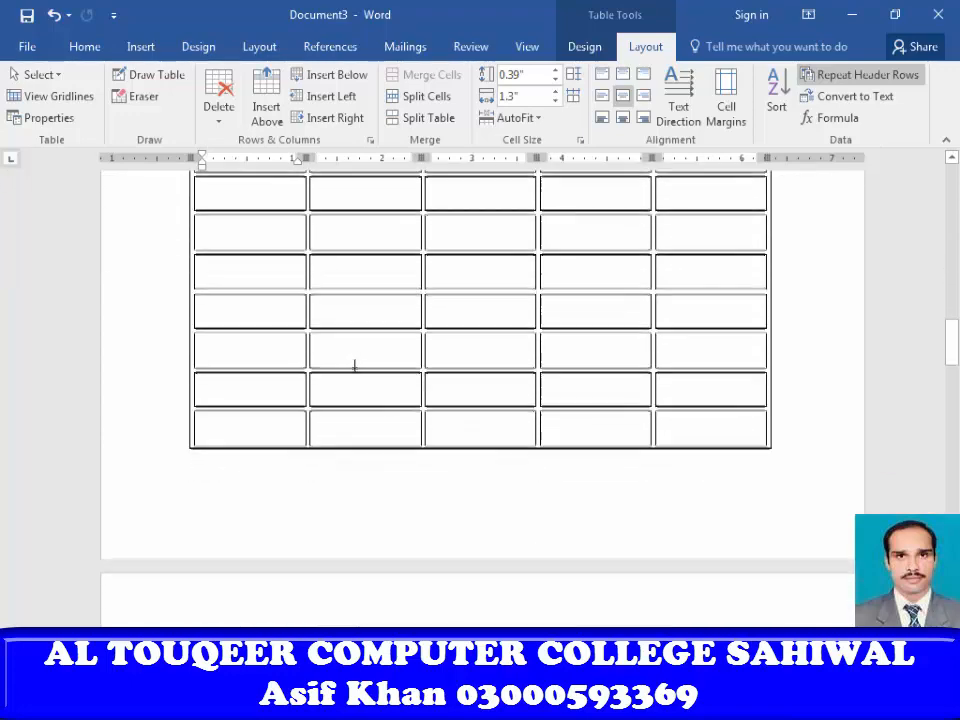
{"action": "scroll", "coordinate": [600, 366], "scroll_direction": "down", "scroll_amount": 15}
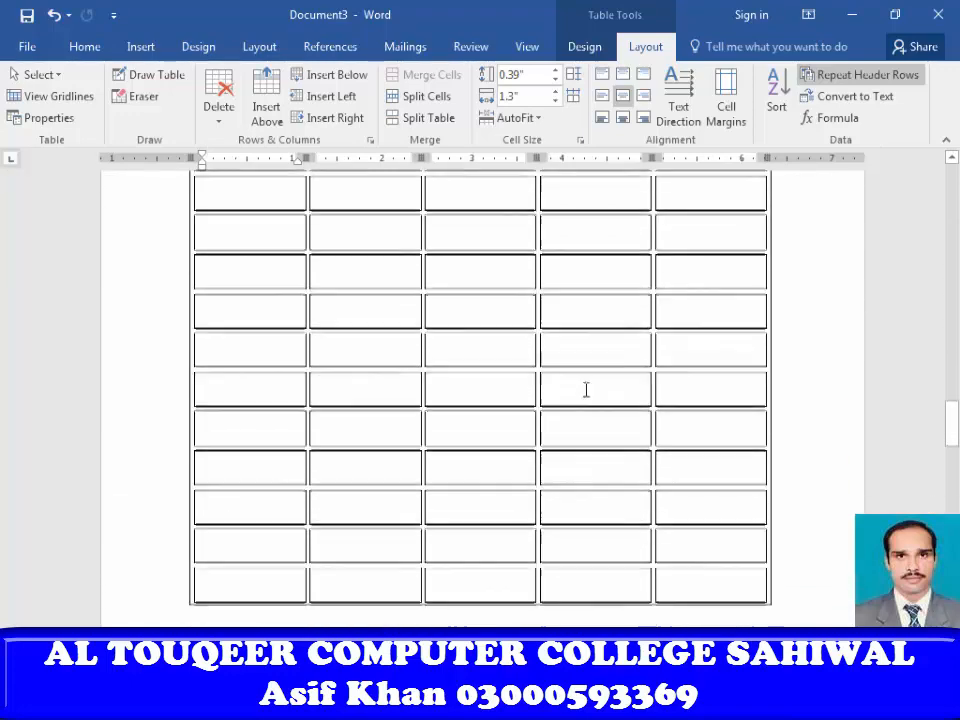
{"action": "scroll", "coordinate": [585, 391], "scroll_direction": "down", "scroll_amount": 4}
{"action": "scroll", "coordinate": [634, 397], "scroll_direction": "down", "scroll_amount": 8}
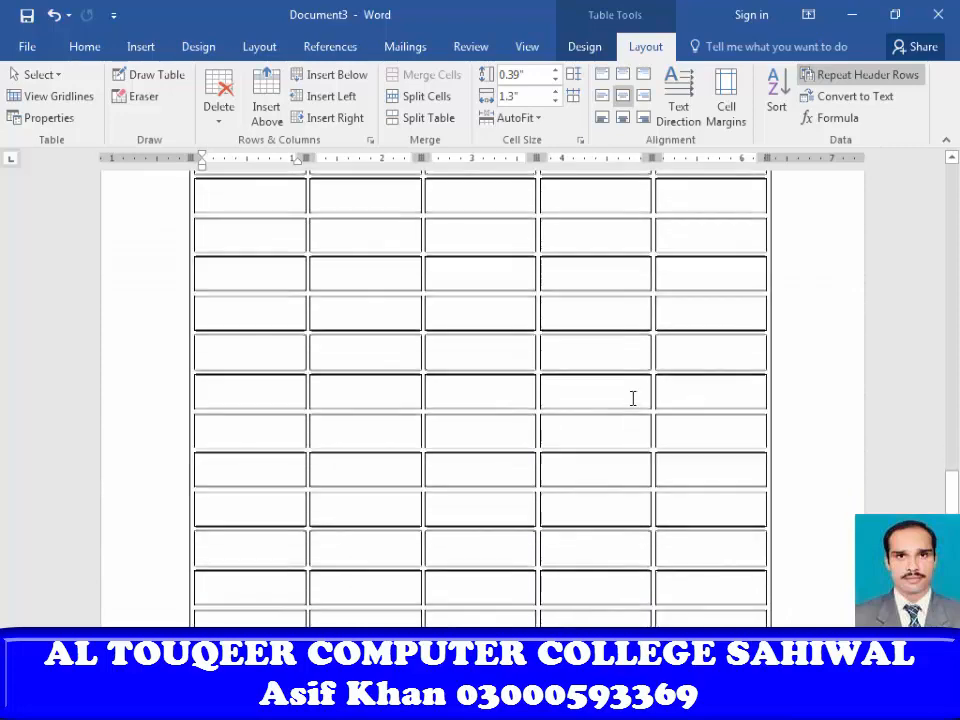
{"action": "scroll", "coordinate": [633, 398], "scroll_direction": "down", "scroll_amount": 12}
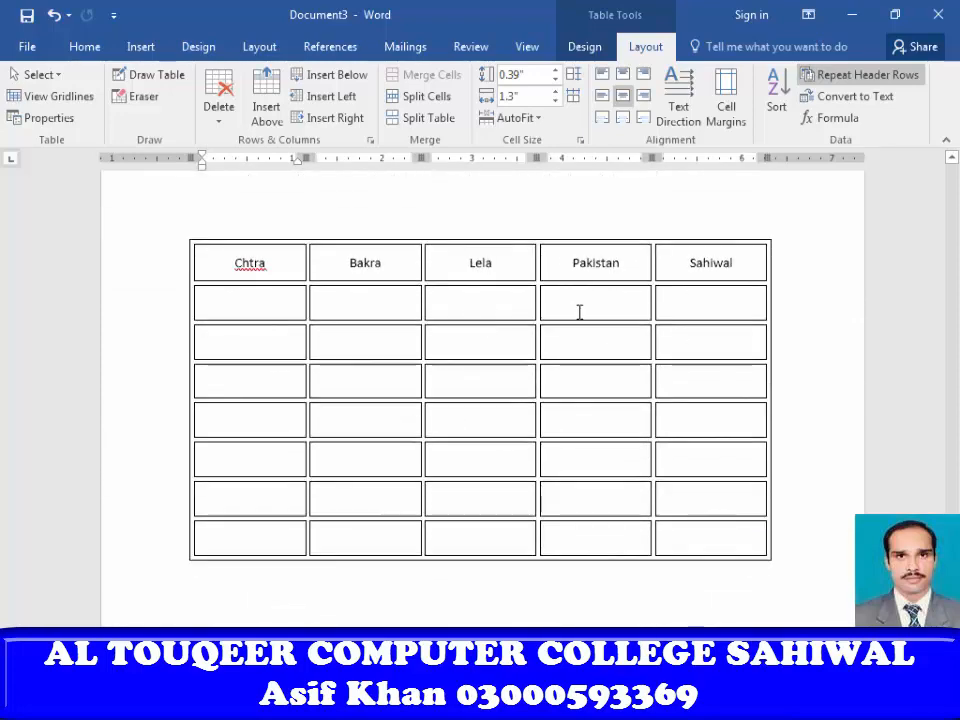
{"action": "scroll", "coordinate": [570, 318], "scroll_direction": "up", "scroll_amount": 5}
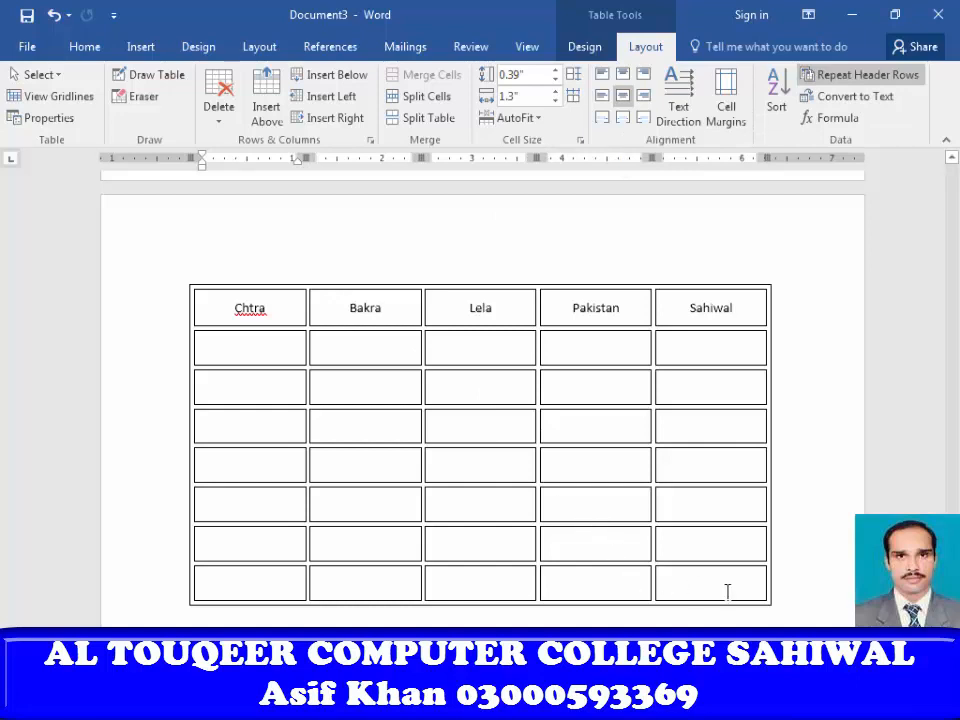
Select the whole table and convert it to text separated with tabs
{"action": "key", "text": "ctrl+a"}
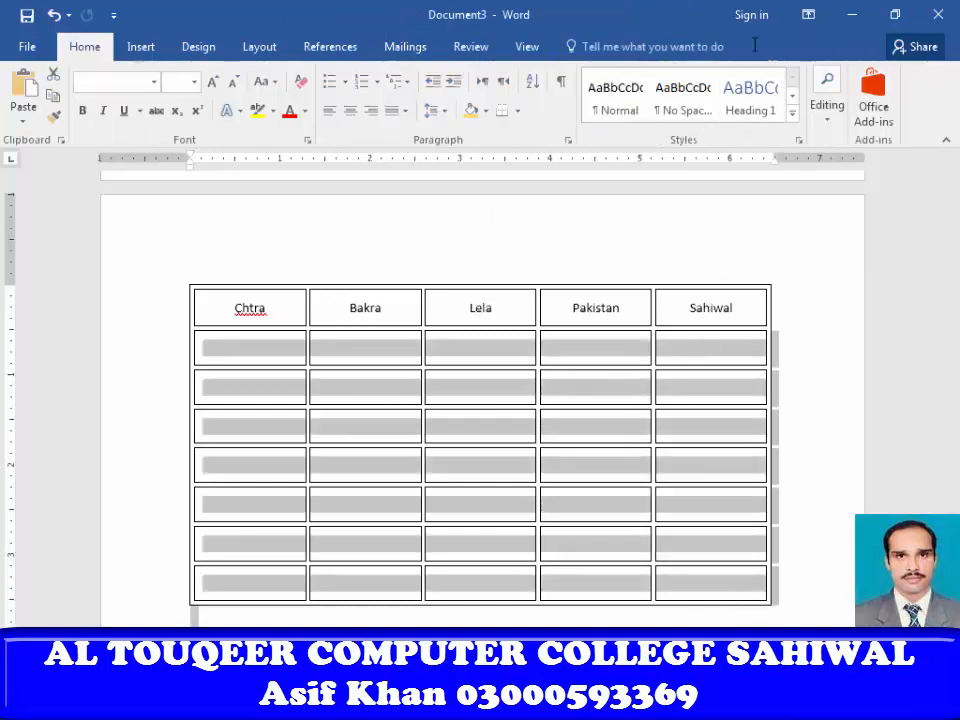
{"action": "left_click", "coordinate": [481, 543]}
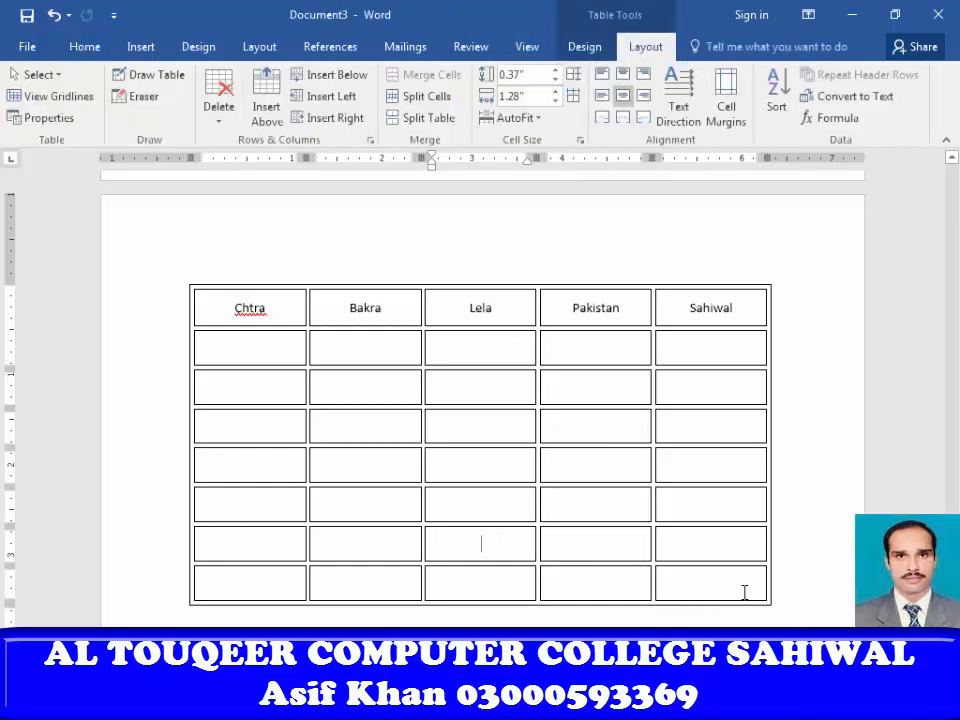
{"action": "left_click_drag", "start_coordinate": [450, 551], "coordinate": [101, 101]}
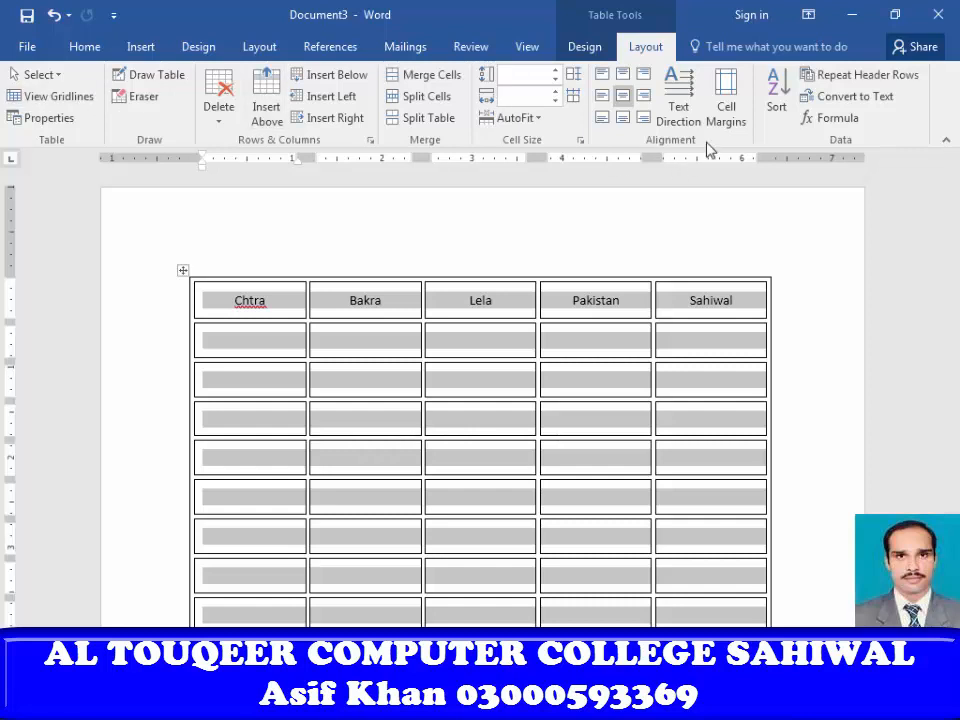
{"action": "left_click", "coordinate": [856, 97]}
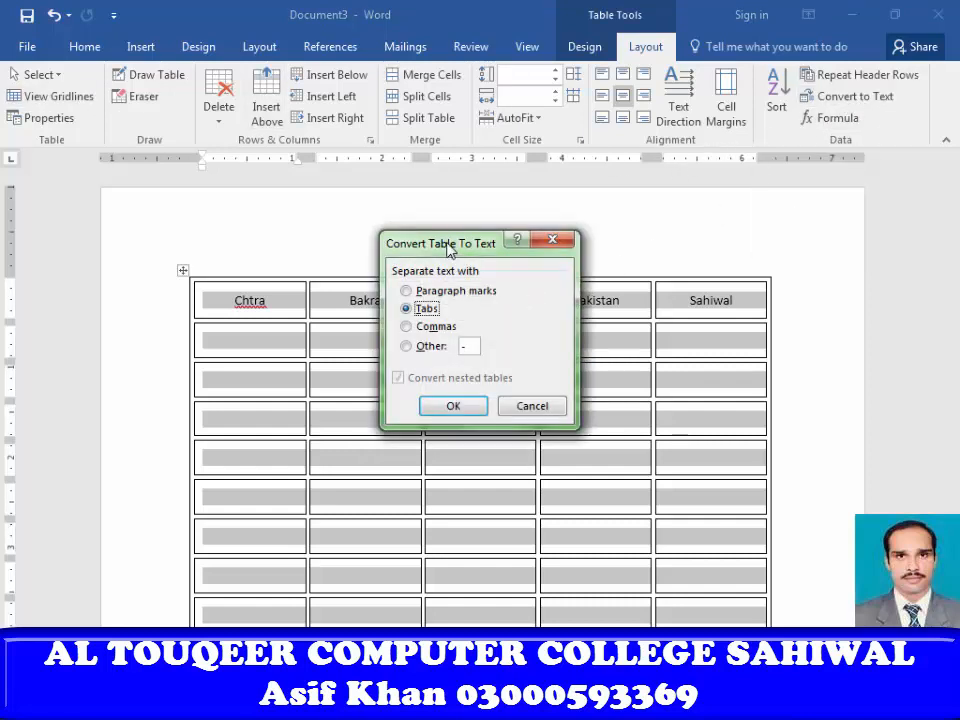
{"action": "left_click", "coordinate": [455, 408]}
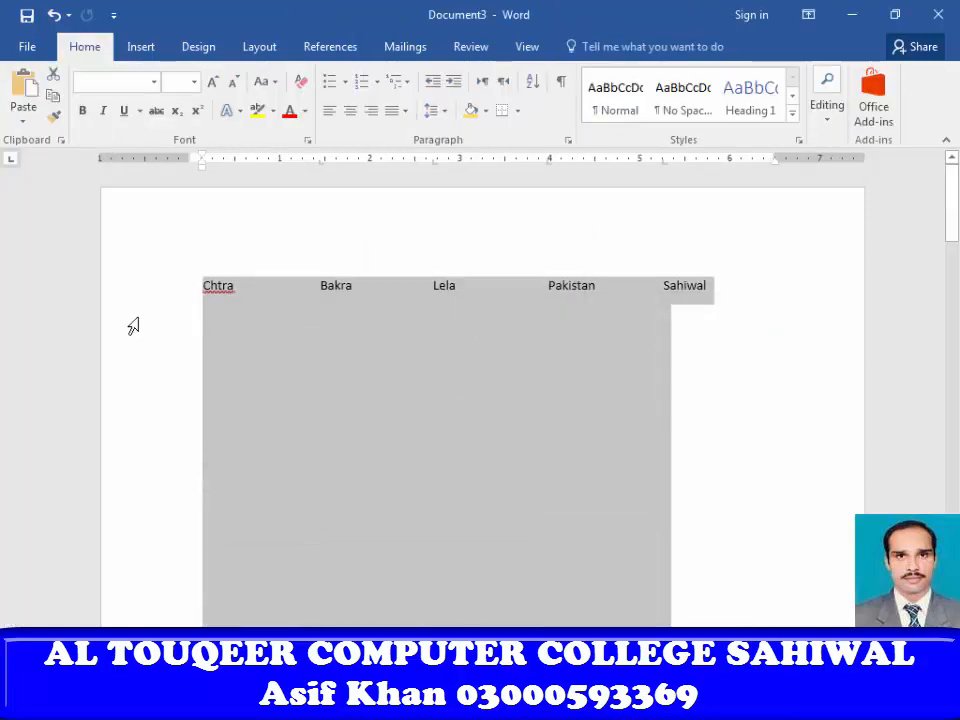
Look through the text converted from the table and delete all of it
{"action": "scroll", "coordinate": [544, 343], "scroll_direction": "down", "scroll_amount": 10}
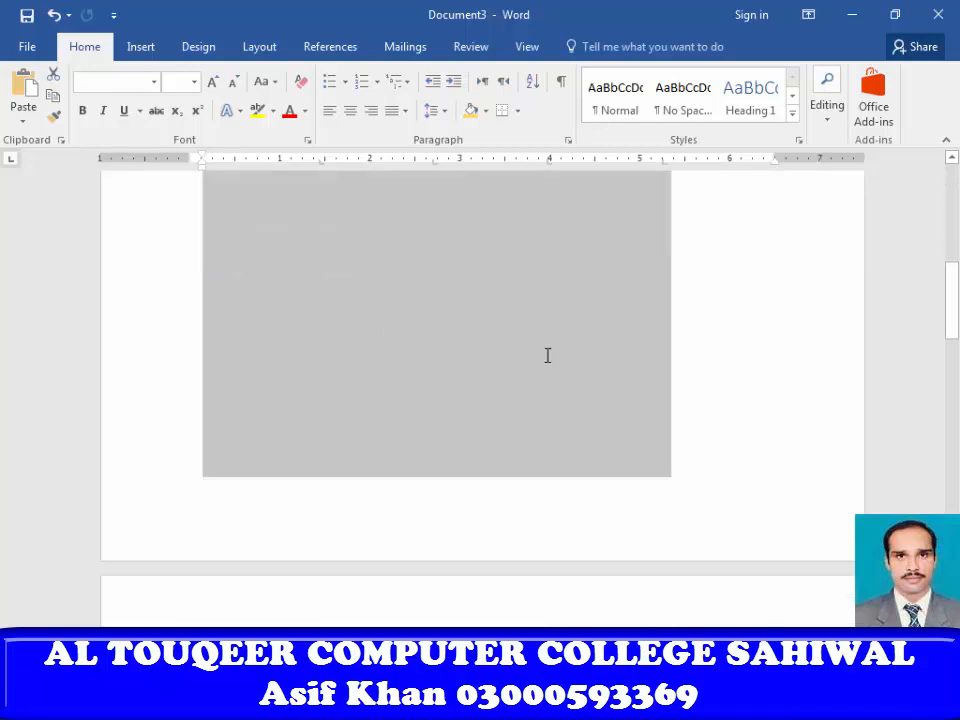
{"action": "scroll", "coordinate": [560, 372], "scroll_direction": "down", "scroll_amount": 3}
{"action": "scroll", "coordinate": [562, 373], "scroll_direction": "up", "scroll_amount": 3}
{"action": "scroll", "coordinate": [564, 374], "scroll_direction": "down", "scroll_amount": 3}
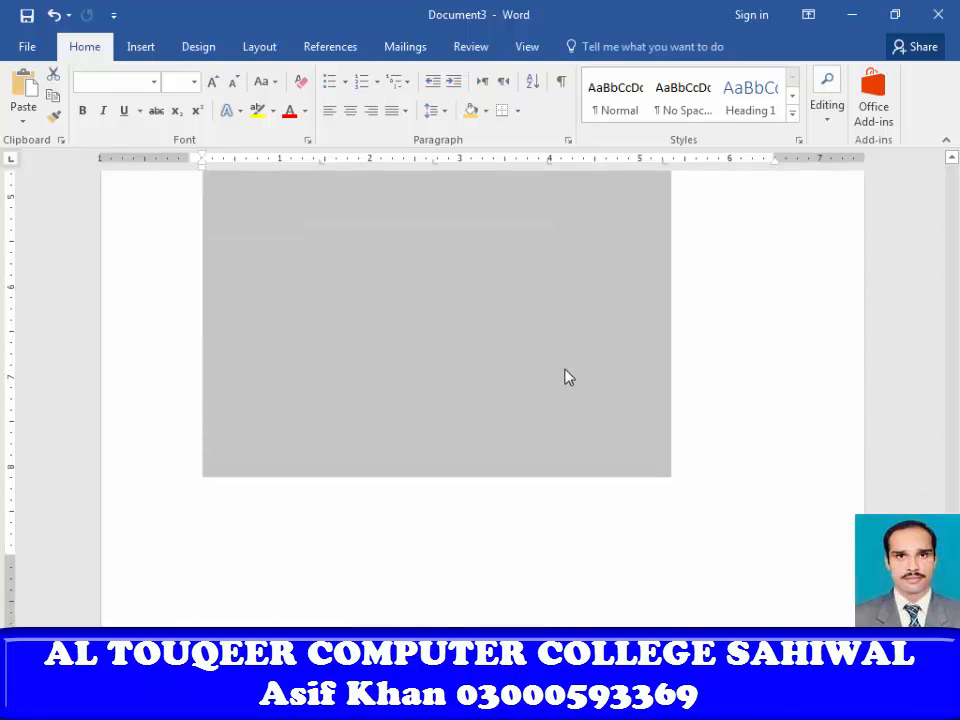
{"action": "key", "text": "Delete"}
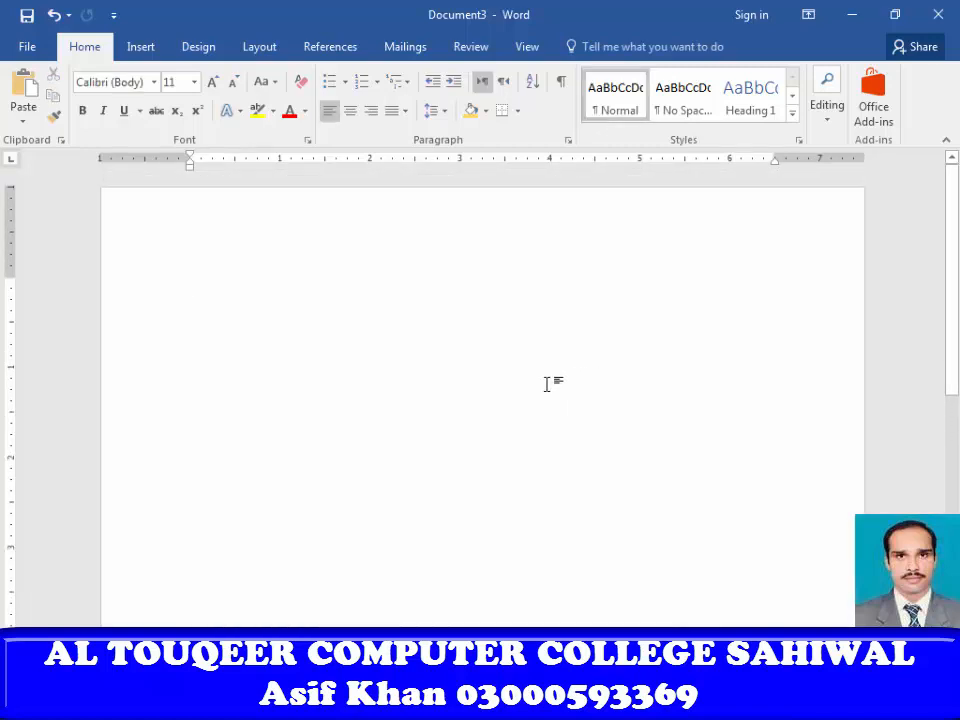
Enter the comma-separated line "Pakistan , Sahiwal , Al Touqeer, Computers, Bakra, Botal , Chatra" in the empty document
{"action": "type", "text": "pakis"}
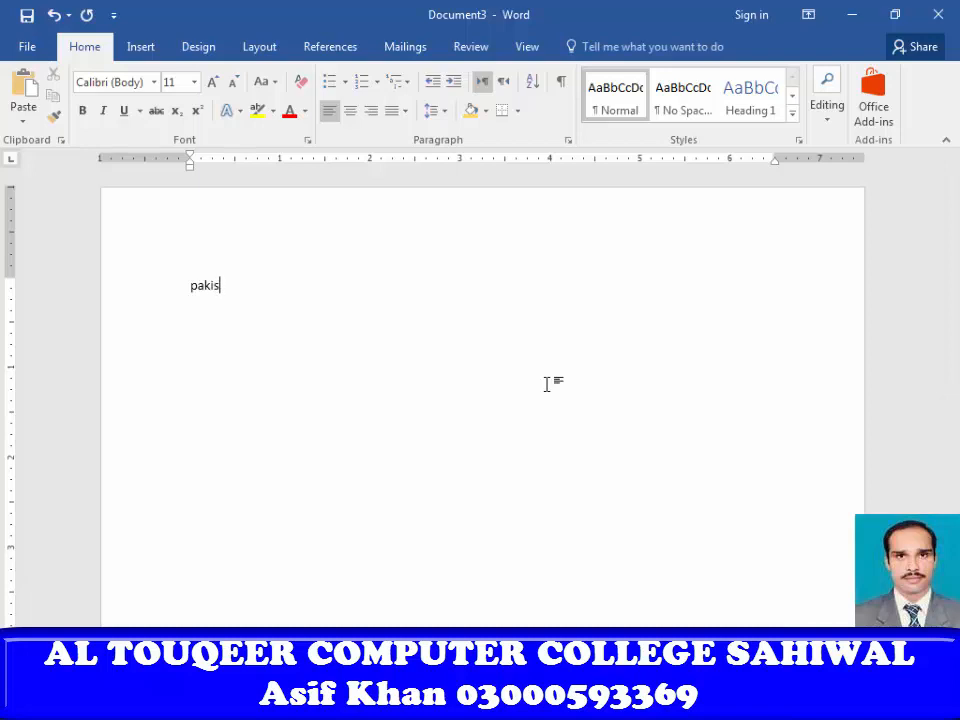
{"action": "type", "text": "tan , sahiwal"}
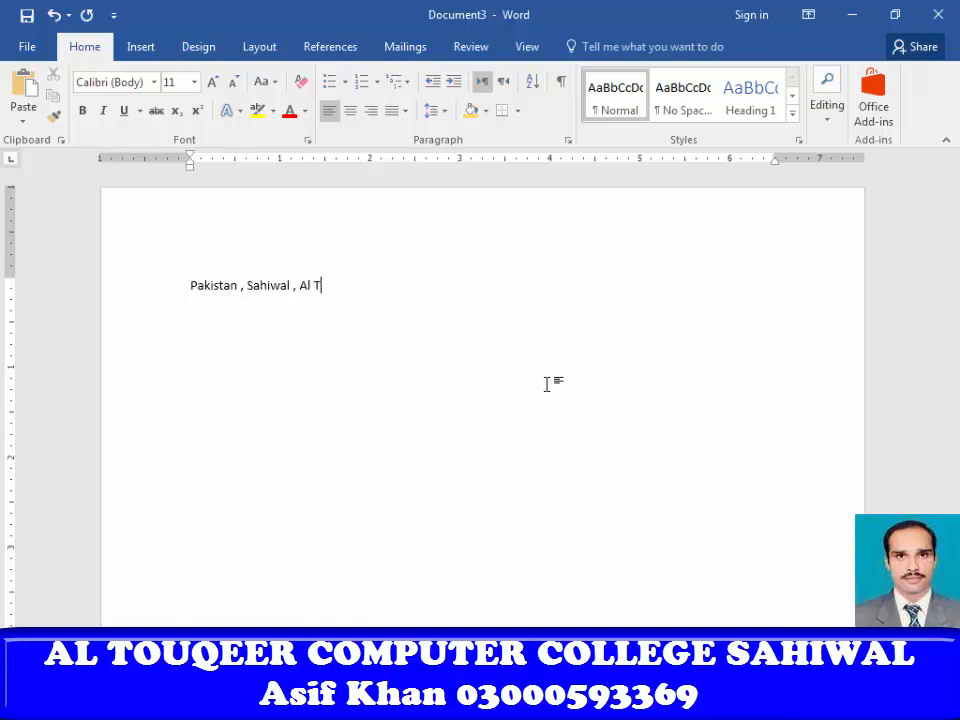
{"action": "type", "text": ", Al Touqeer , Computers"}
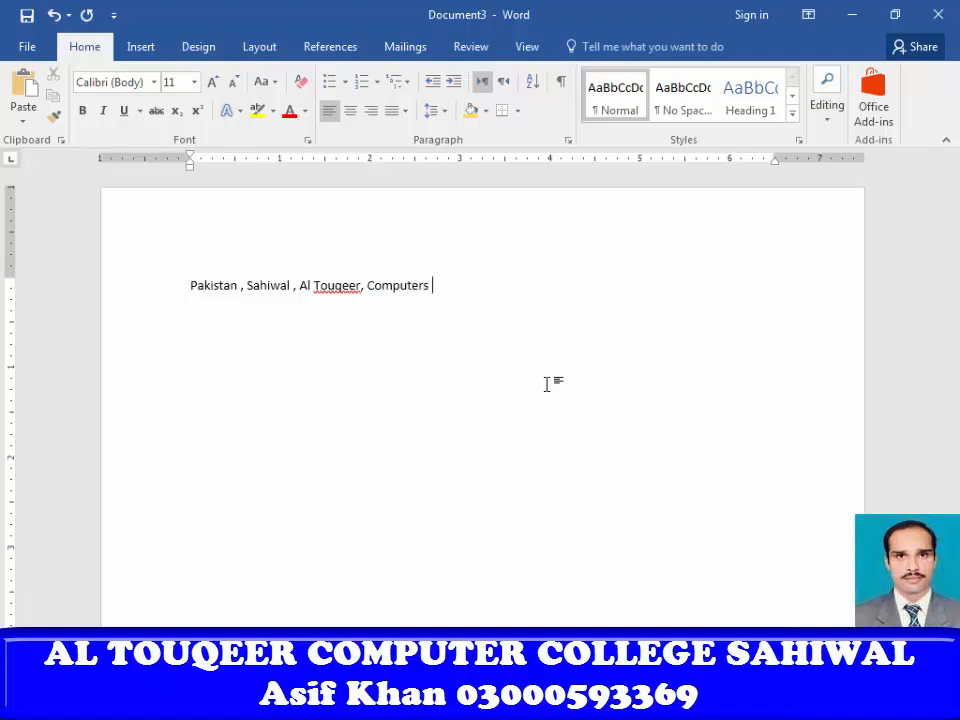
{"action": "key", "text": "BackSpace"}
{"action": "type", "text": ", Bakra, Botal , Chatra"}
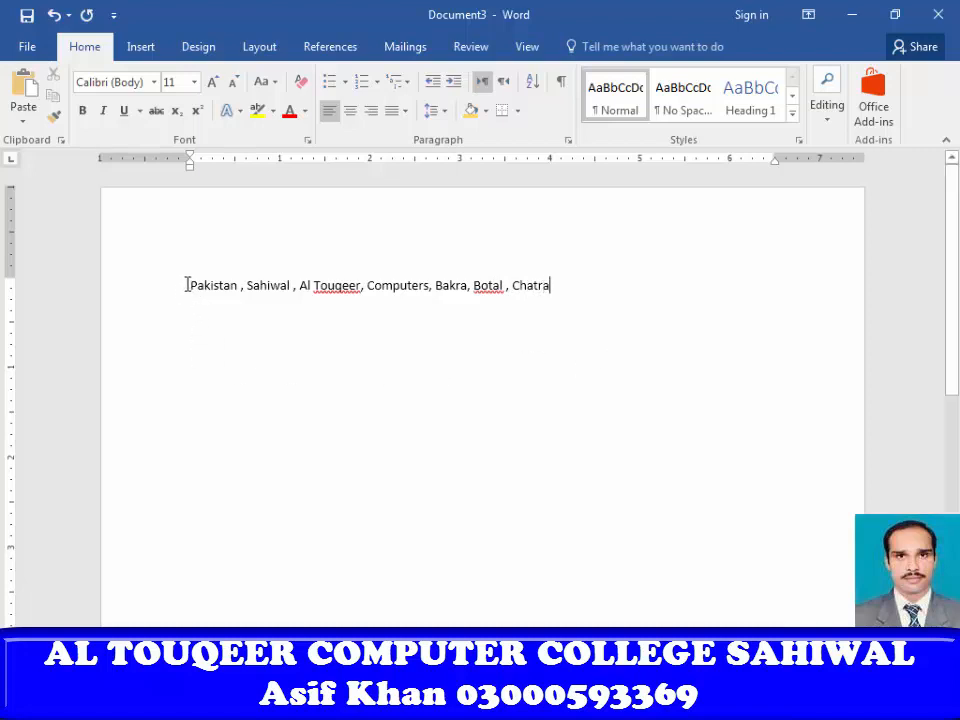
Convert the comma-separated line to a one-row table with seven columns, separating the text at commas
{"action": "left_click_drag", "start_coordinate": [186, 285], "coordinate": [543, 287]}
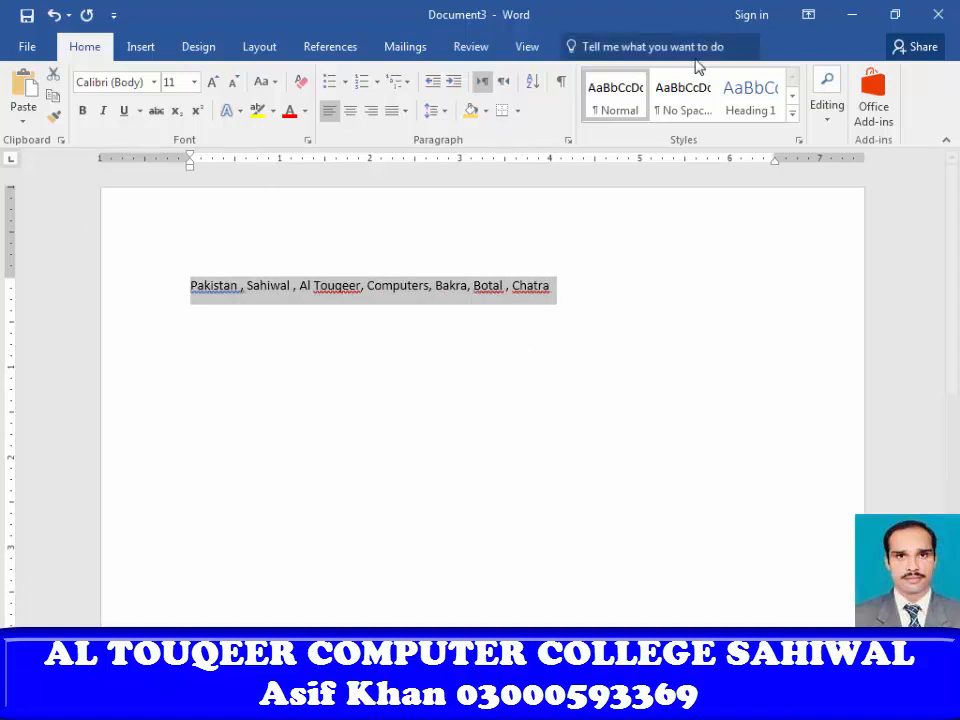
{"action": "left_click", "coordinate": [133, 52]}
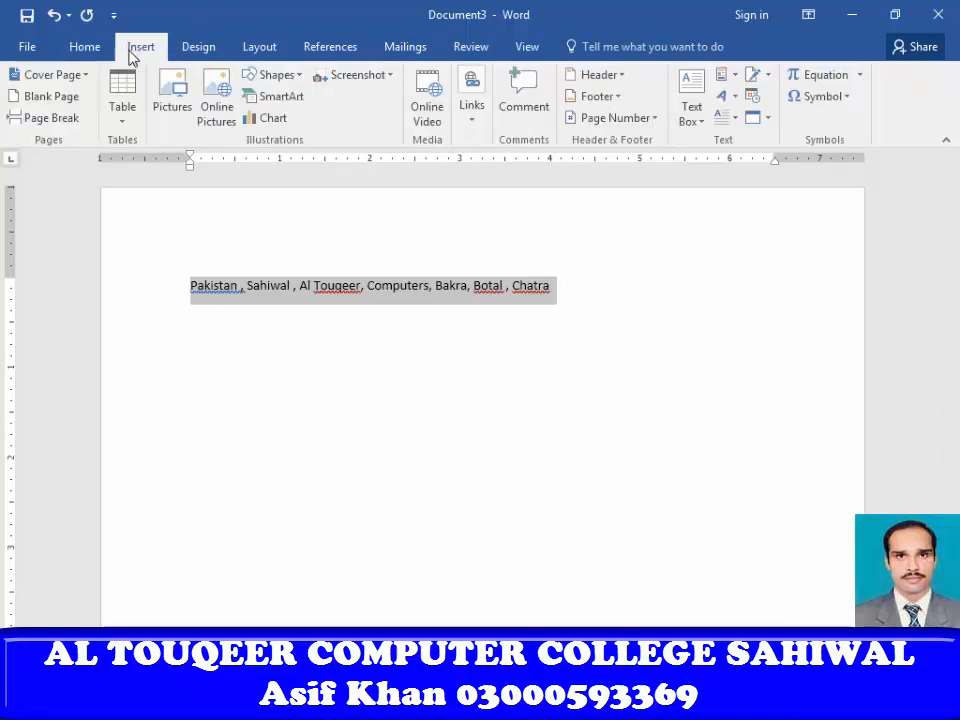
{"action": "left_click", "coordinate": [124, 122]}
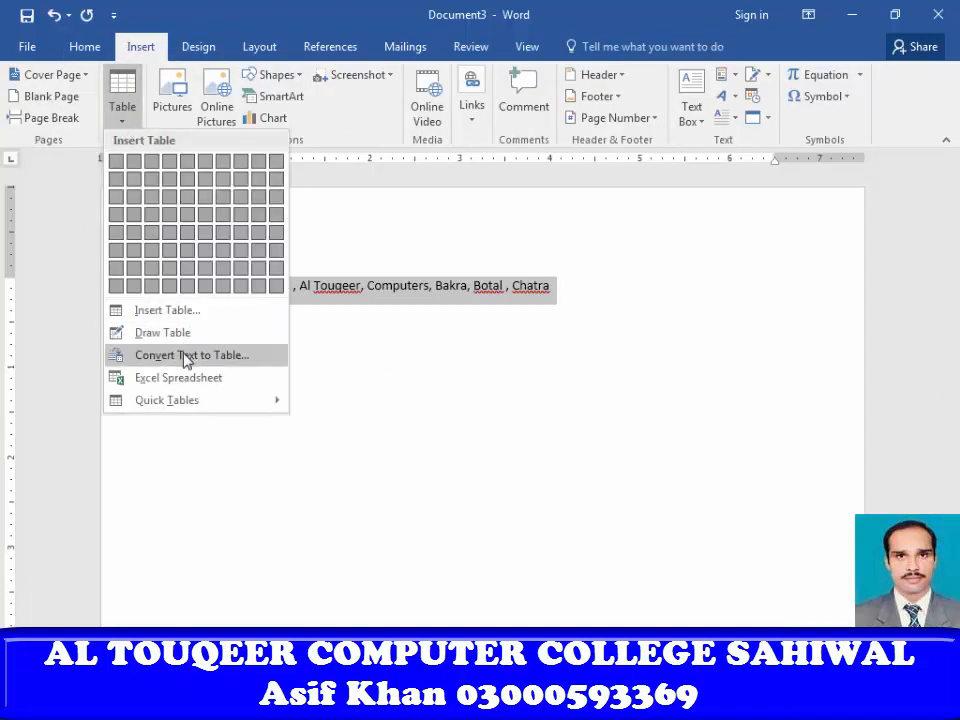
{"action": "left_click", "coordinate": [184, 357]}
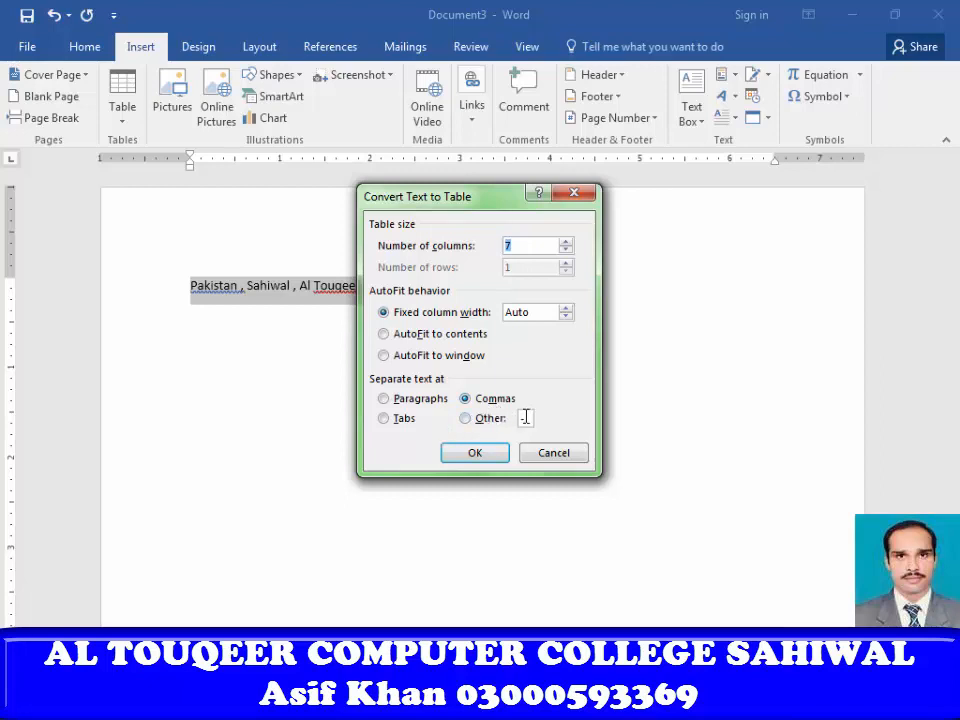
{"action": "left_click", "coordinate": [480, 459]}
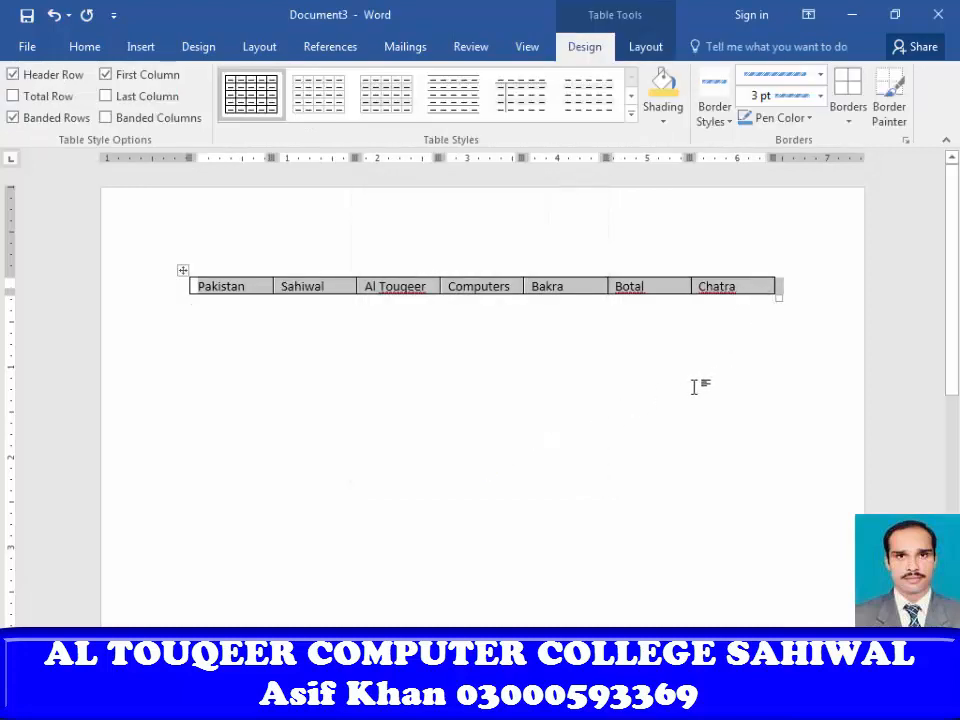
{"action": "left_click", "coordinate": [531, 381]}
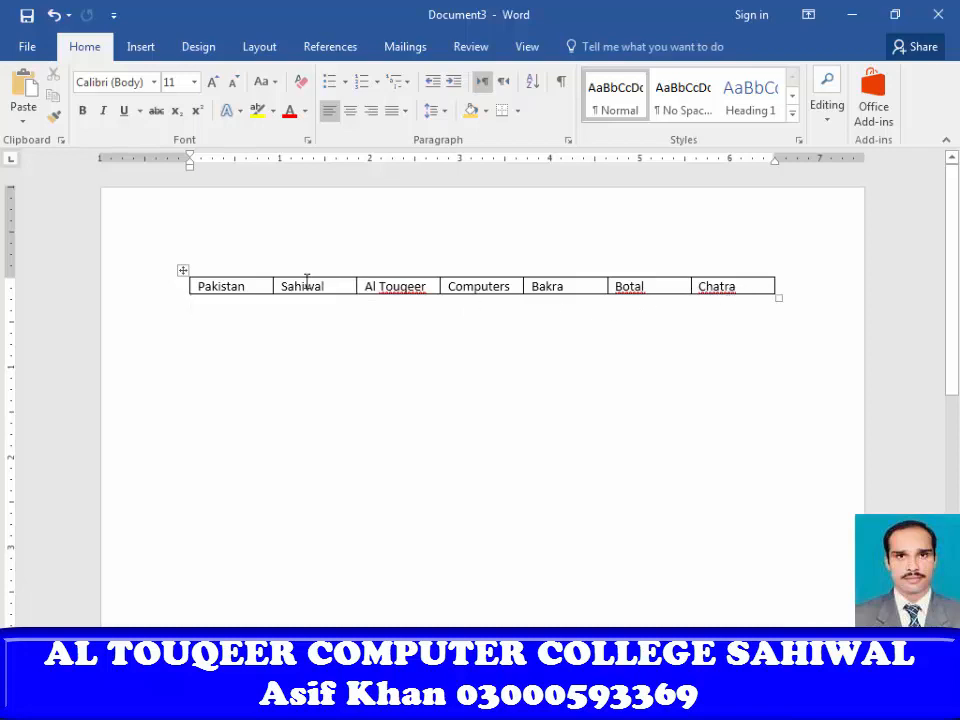
Select the whole one-row table and convert it back to text separated with tabs
{"action": "left_click", "coordinate": [182, 270]}
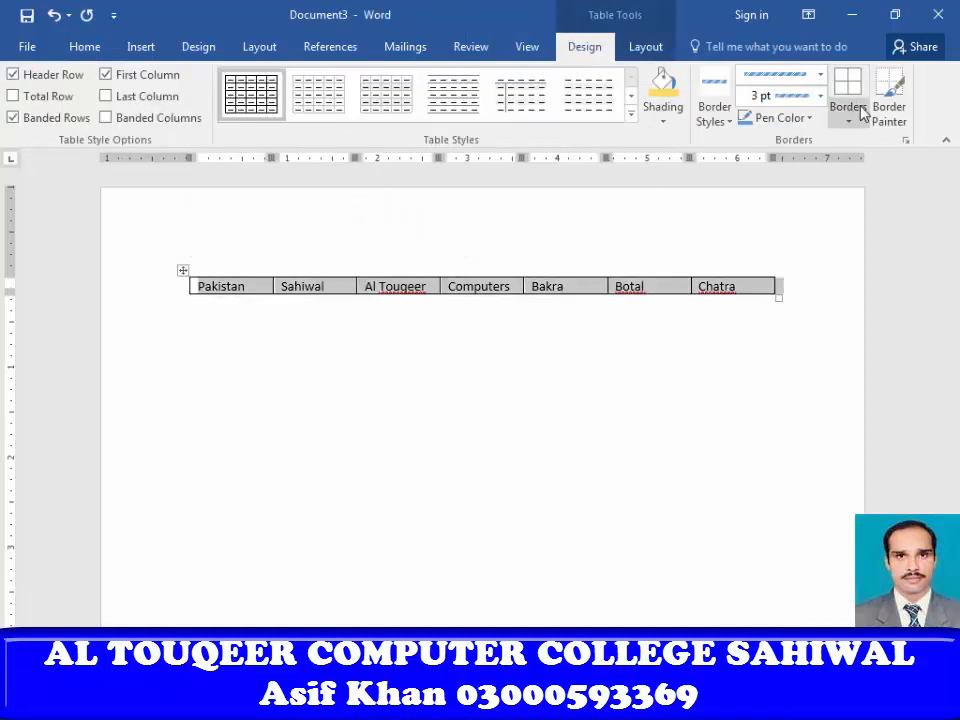
{"action": "left_click", "coordinate": [647, 46]}
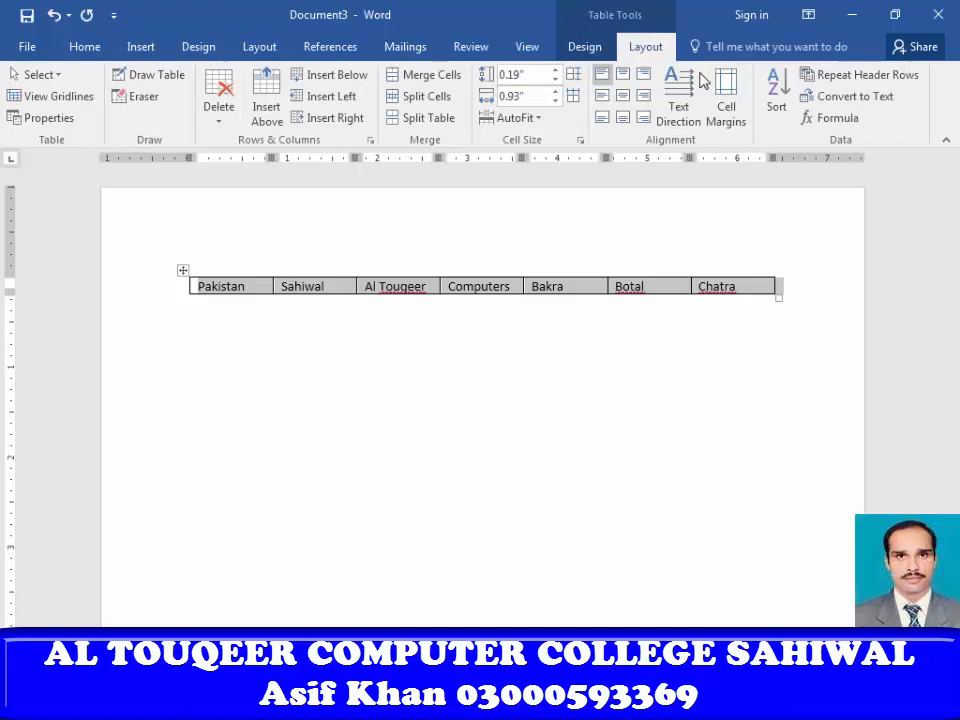
{"action": "left_click", "coordinate": [872, 95]}
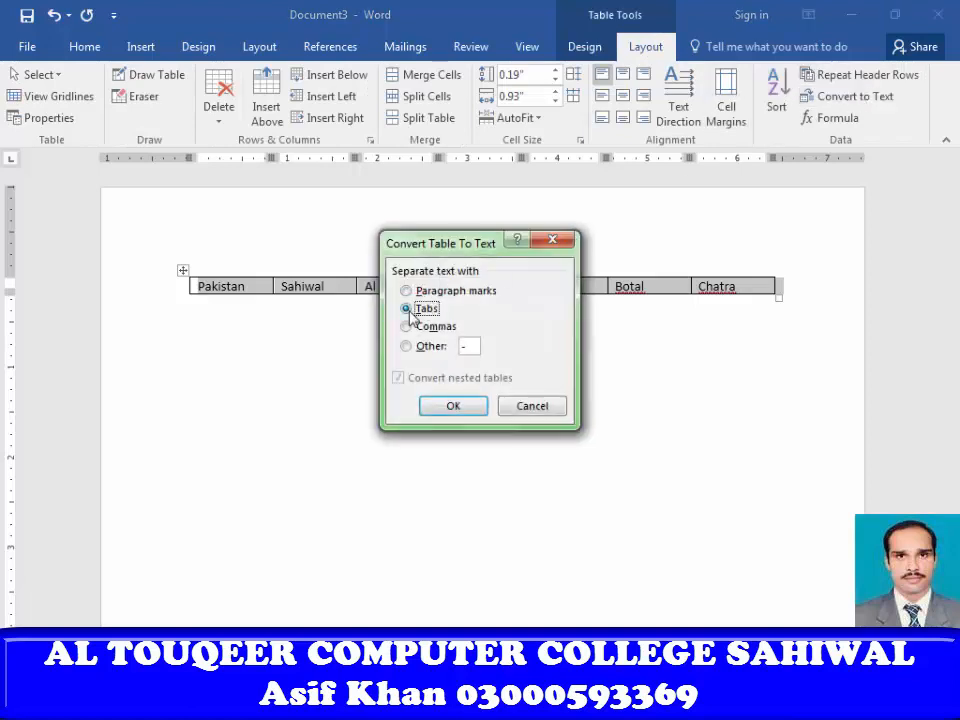
{"action": "left_click", "coordinate": [453, 405]}
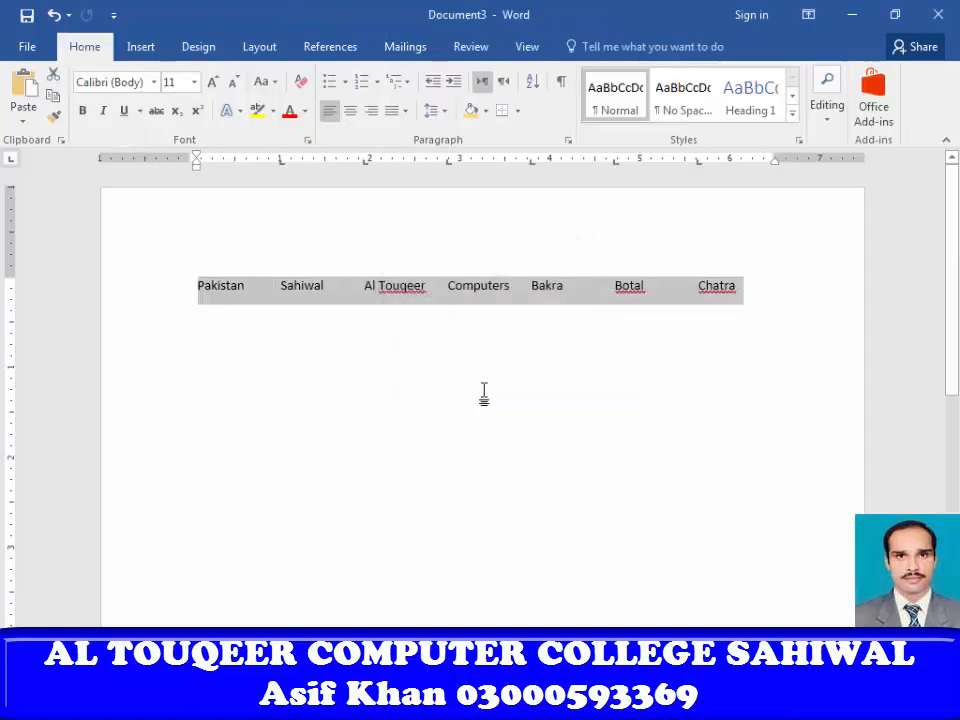
{"action": "left_click", "coordinate": [645, 368]}
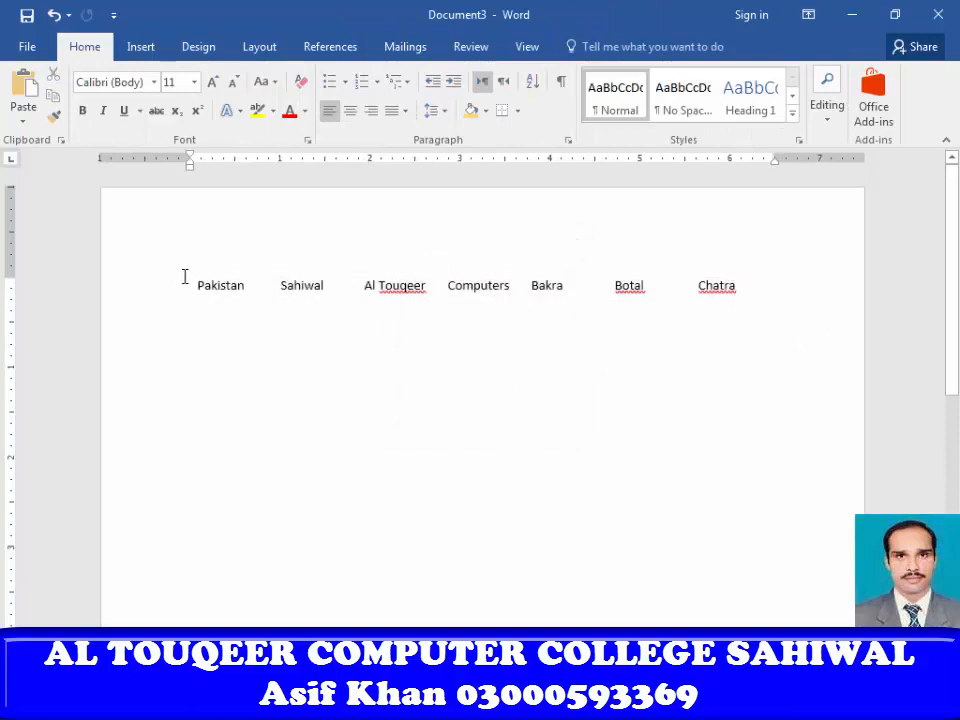
Copy the tab-separated line and paste it lower on the page as a Picture (Enhanced Metafile)
{"action": "left_click_drag", "start_coordinate": [191, 281], "coordinate": [782, 272]}
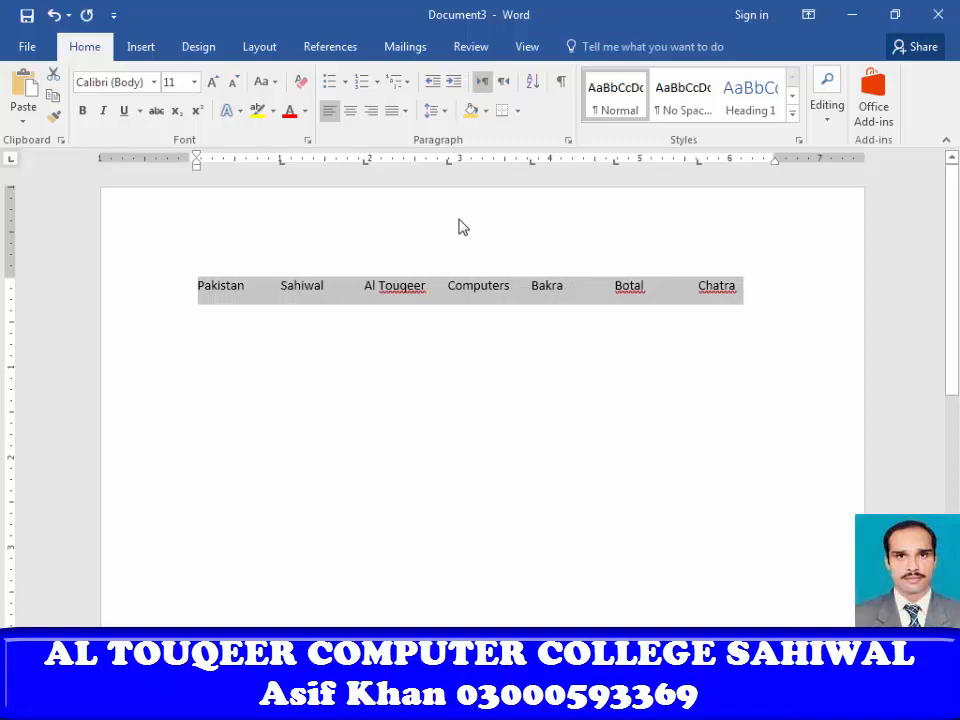
{"action": "left_click", "coordinate": [362, 405]}
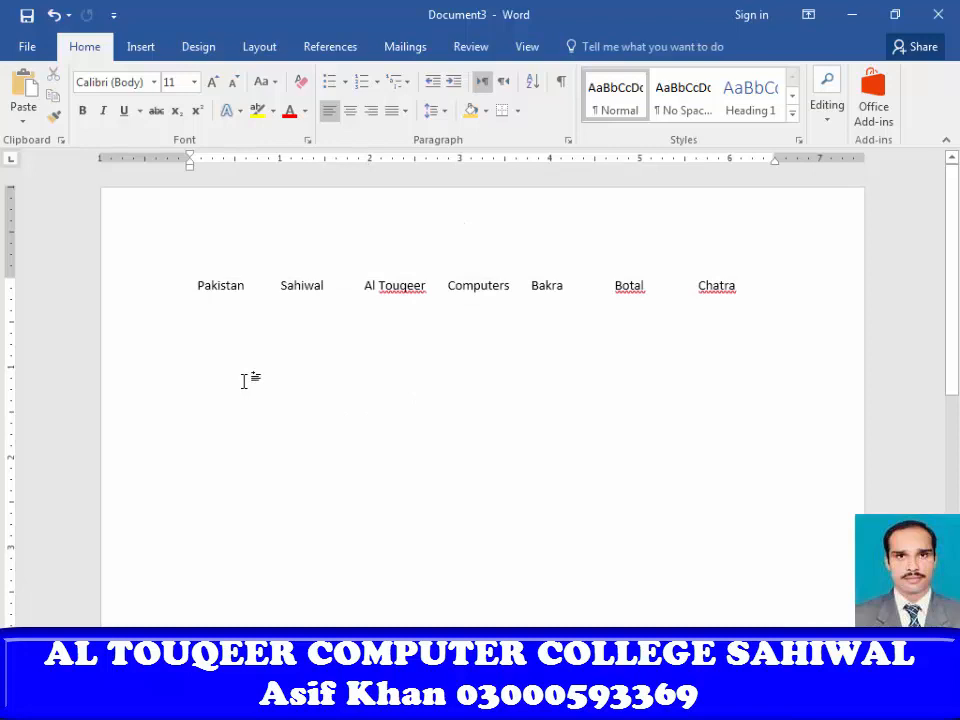
{"action": "key", "text": "ctrl+z"}
{"action": "key", "text": "ctrl+alt+v"}
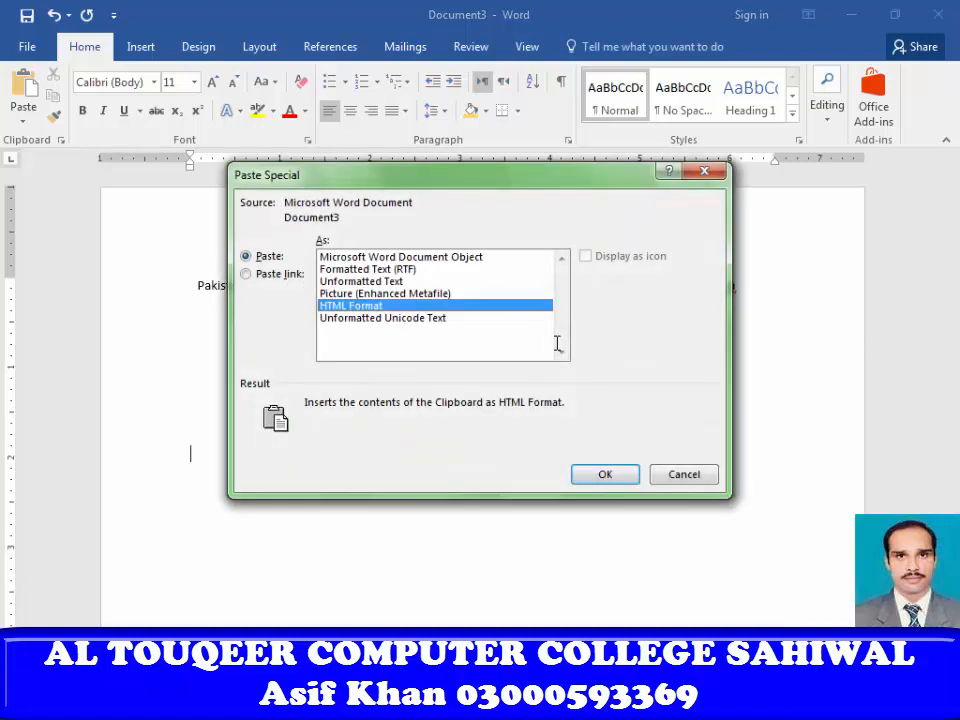
{"action": "left_click", "coordinate": [352, 294]}
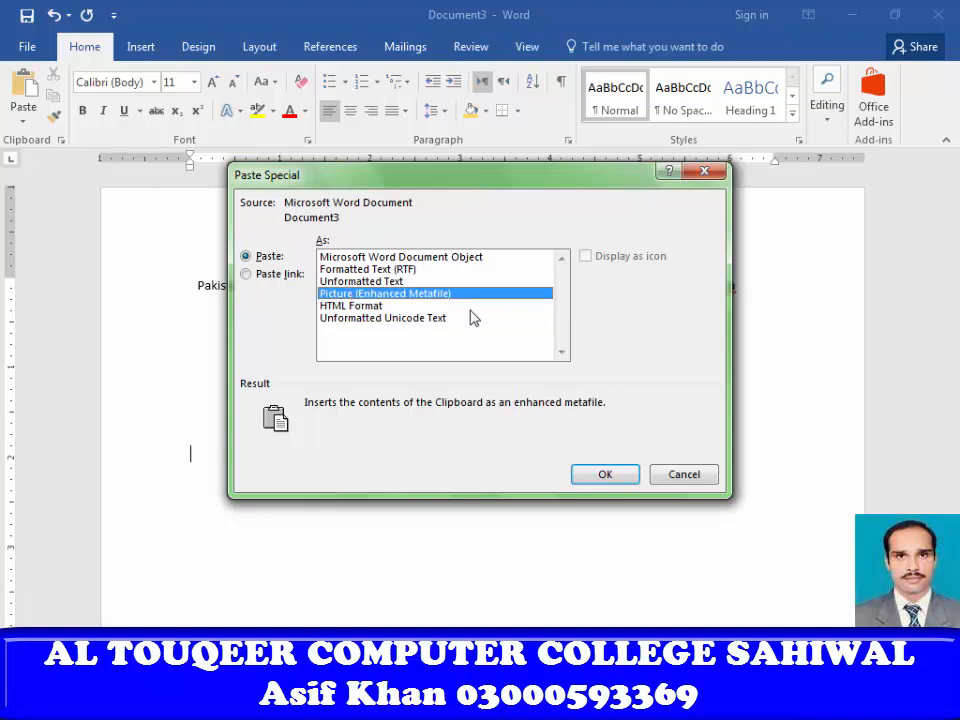
{"action": "left_click", "coordinate": [603, 476]}
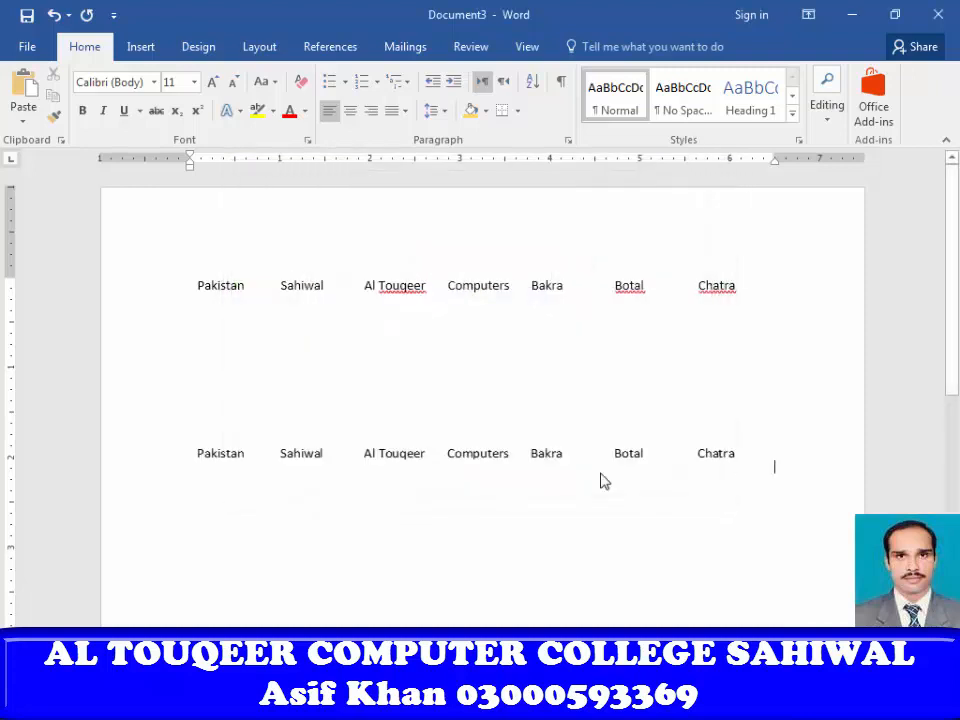
Adjust the pasted picture's text wrapping and move it further down the page below the tab-separated line
{"action": "left_click", "coordinate": [467, 469]}
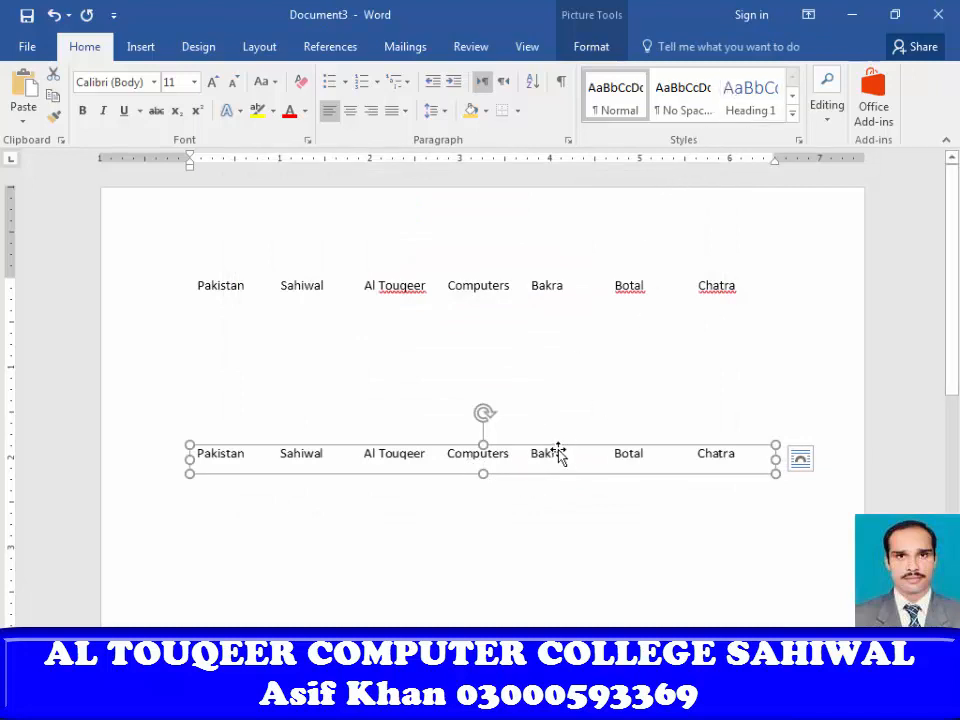
{"action": "left_click_drag", "start_coordinate": [558, 453], "coordinate": [553, 400]}
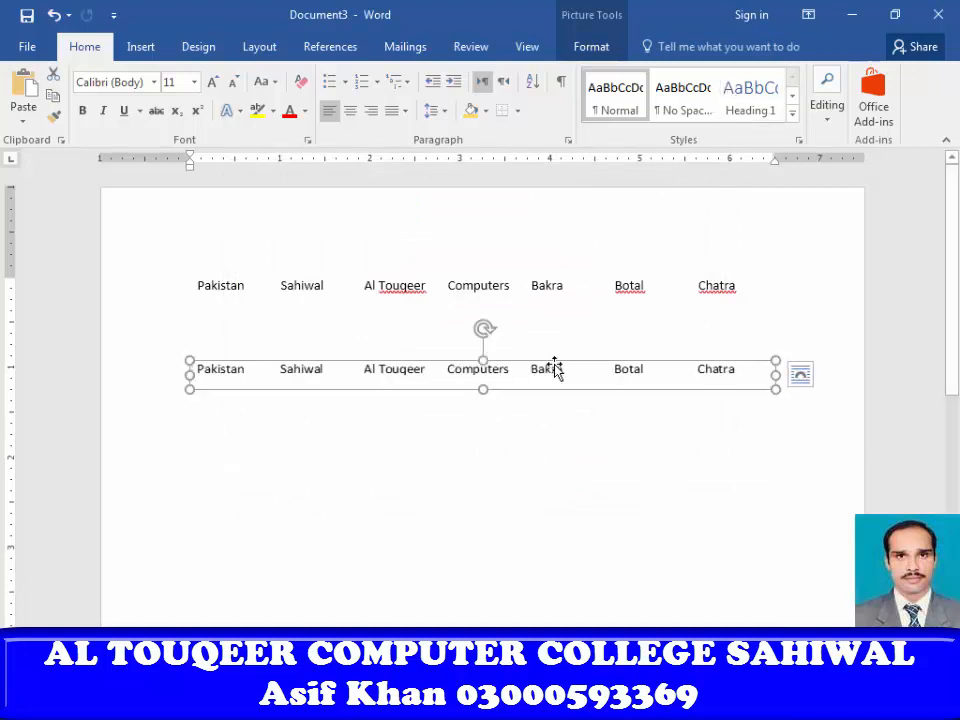
{"action": "left_click", "coordinate": [582, 47]}
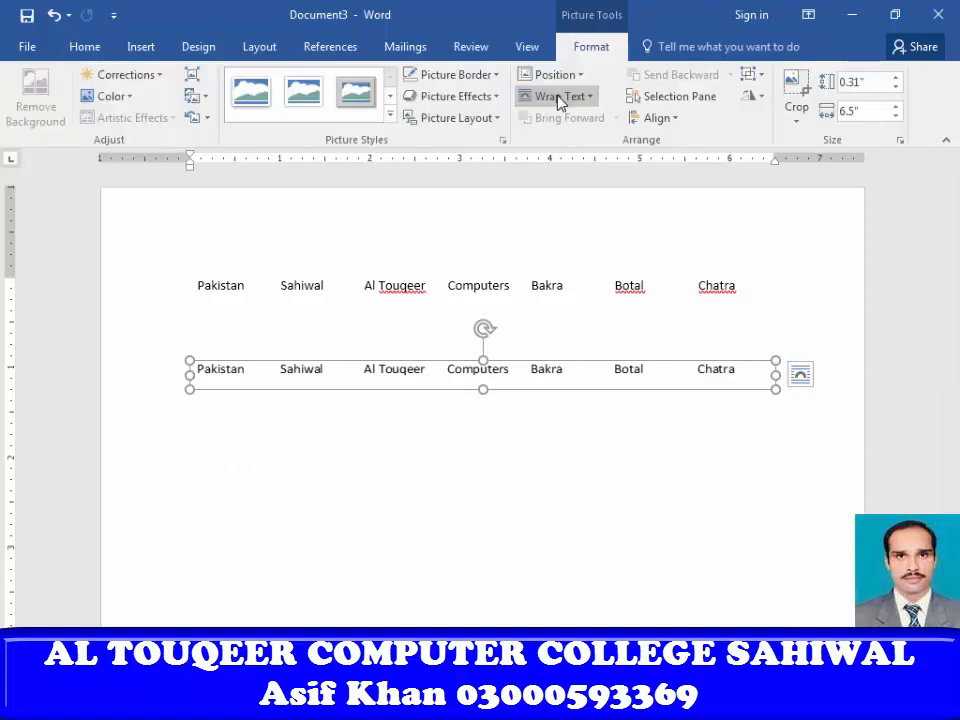
{"action": "left_click", "coordinate": [561, 97]}
{"action": "left_click", "coordinate": [563, 167]}
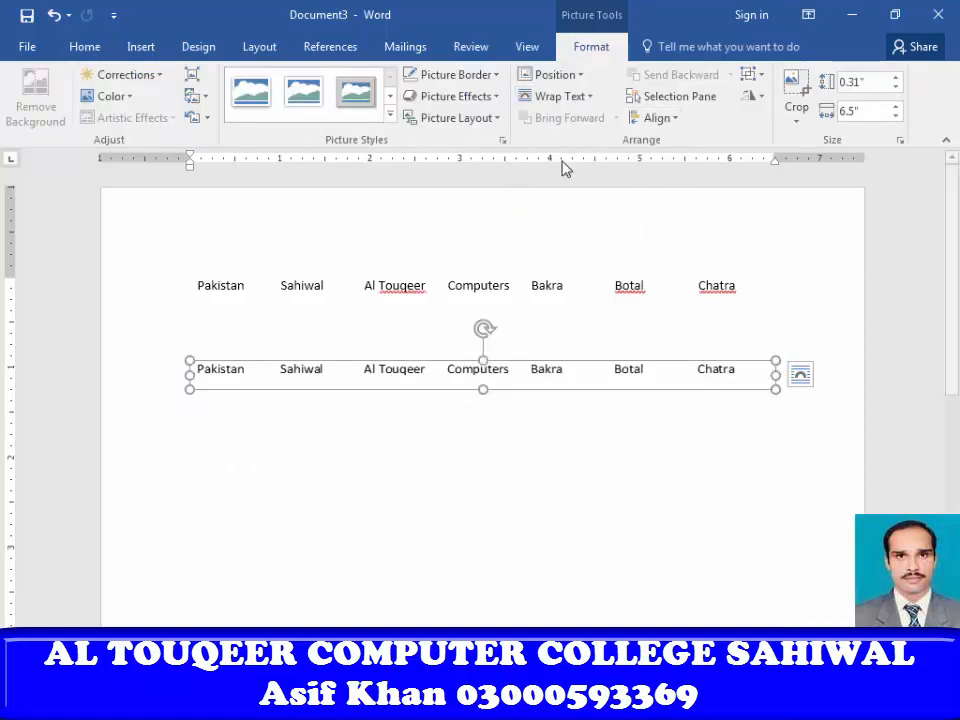
{"action": "left_click_drag", "start_coordinate": [524, 366], "coordinate": [496, 478]}
{"action": "left_click", "coordinate": [640, 375]}
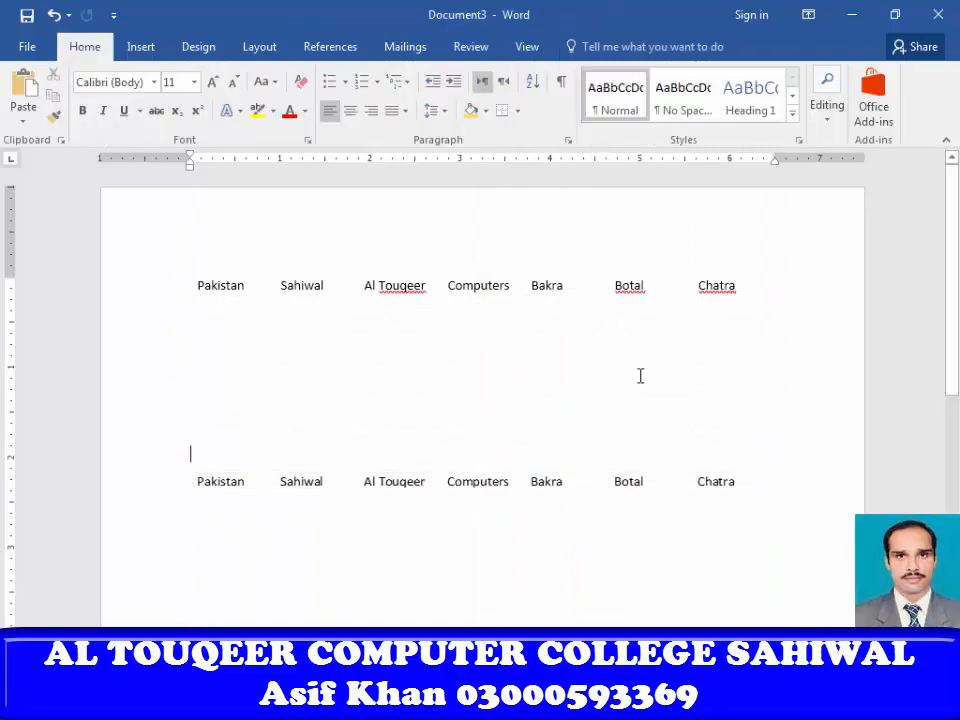
{"action": "left_click", "coordinate": [938, 14]}
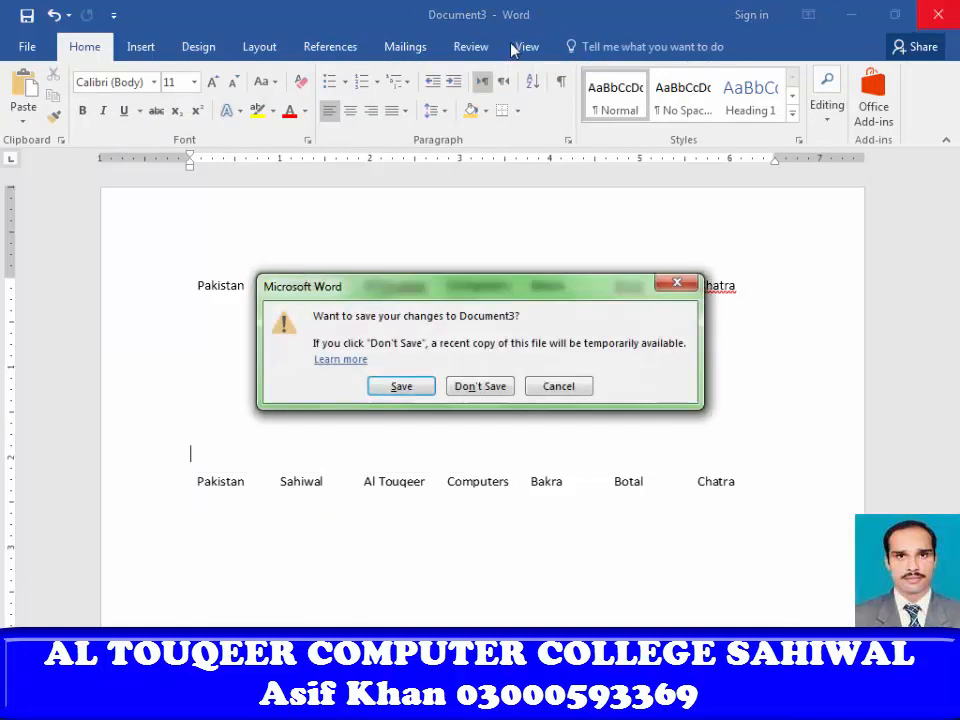
{"action": "left_click", "coordinate": [677, 283]}
{"action": "left_click", "coordinate": [27, 15]}
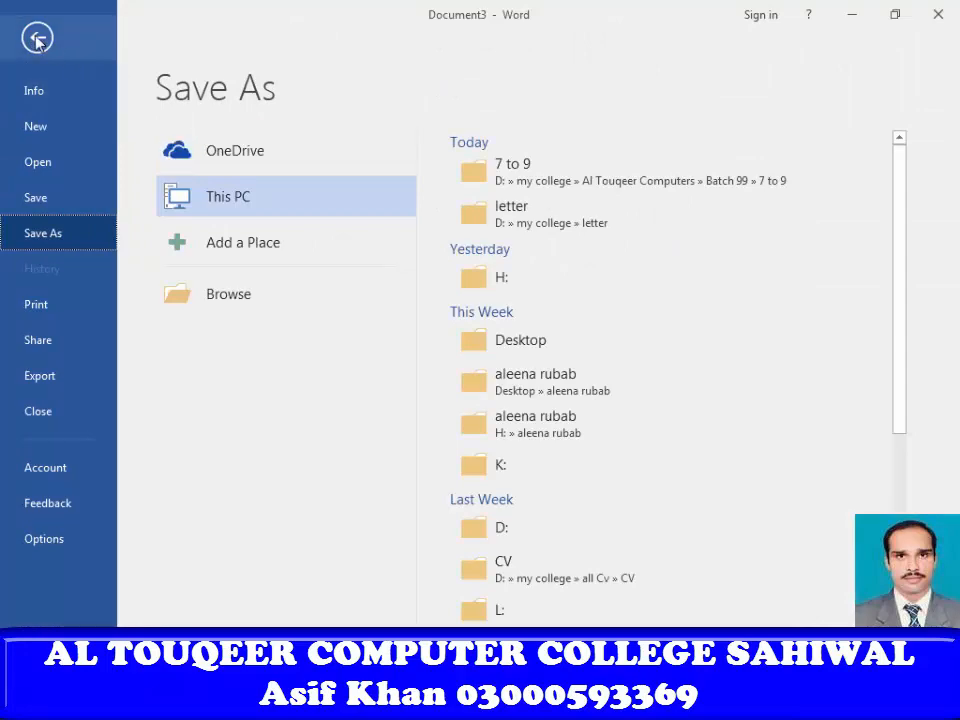
{"action": "left_click", "coordinate": [37, 38]}
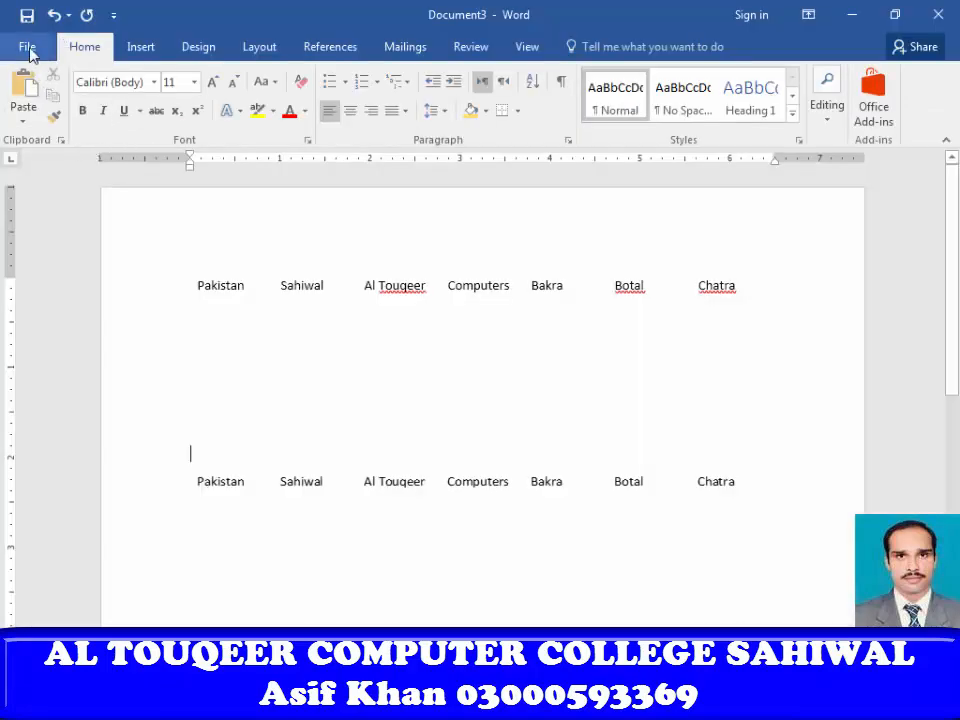